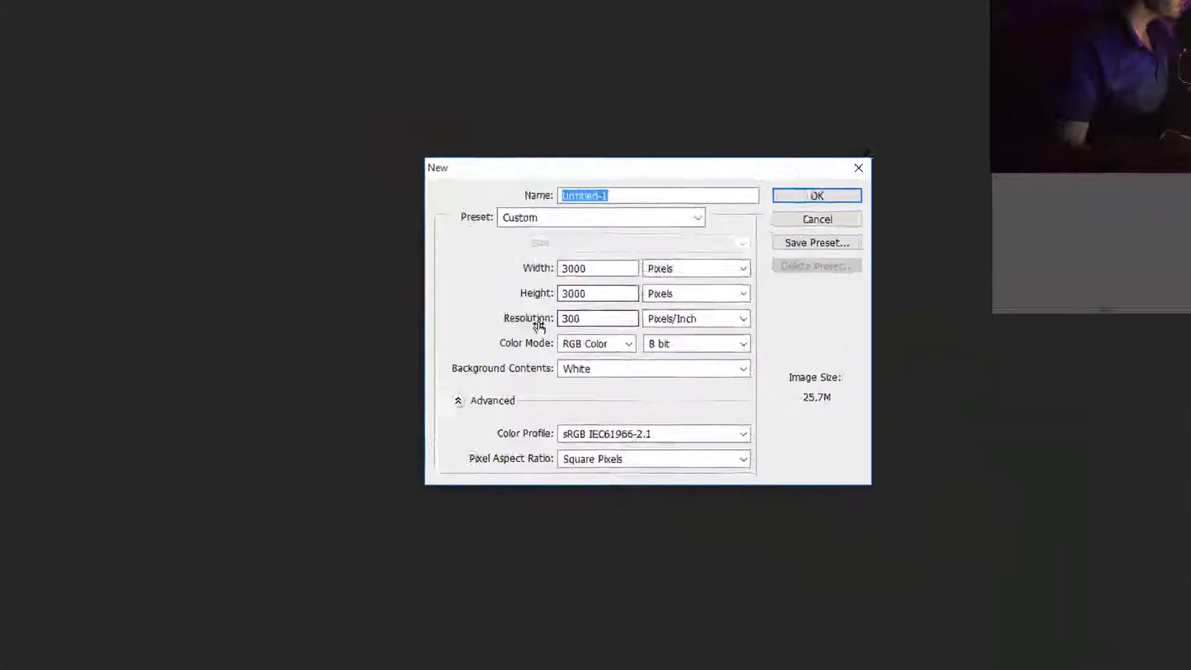
Create a new 3000 × 3000 pixel RGB document at 300 pixels/inch with a white background.
{"action": "double_click", "coordinate": [628, 333]}
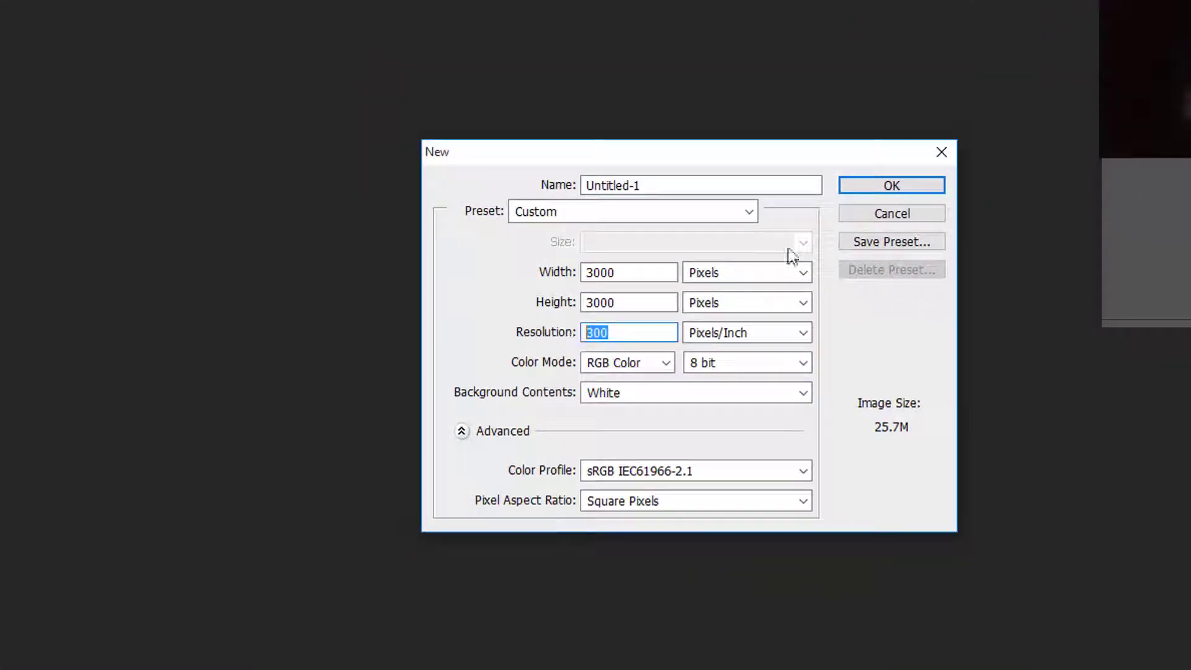
{"action": "left_click", "coordinate": [896, 187]}
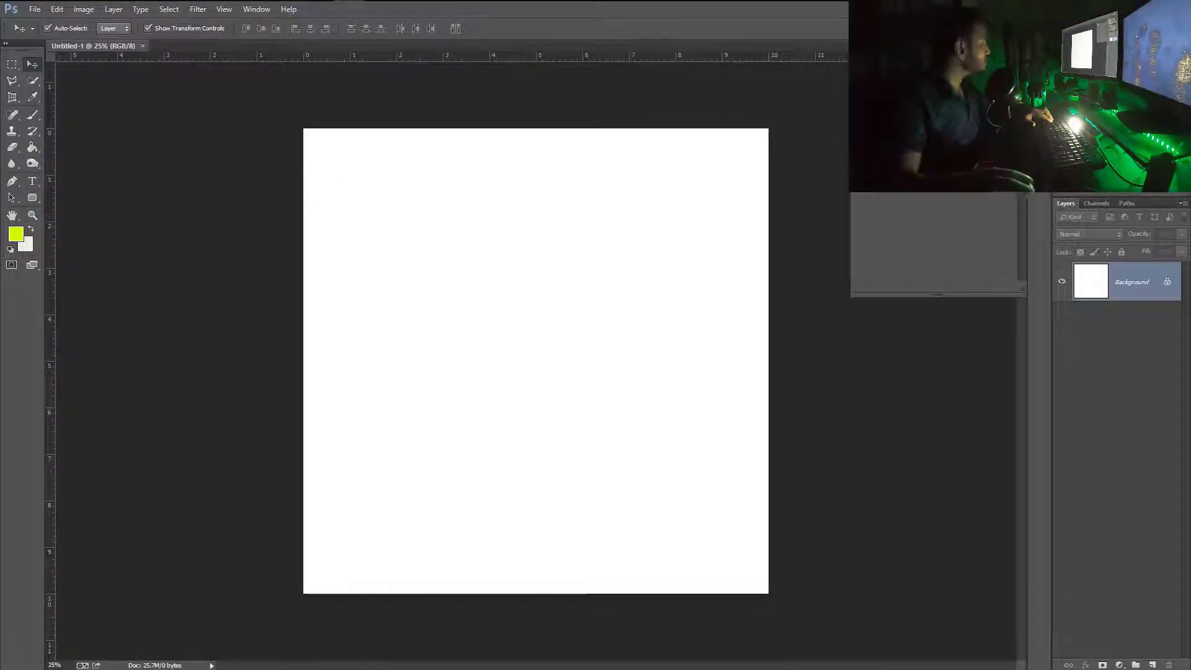
Place the image pngpix-com-demi-lovato-png-transparent-image-1 into the document and shift it slightly down on the canvas.
{"action": "left_click", "coordinate": [36, 10]}
{"action": "left_click", "coordinate": [84, 206]}
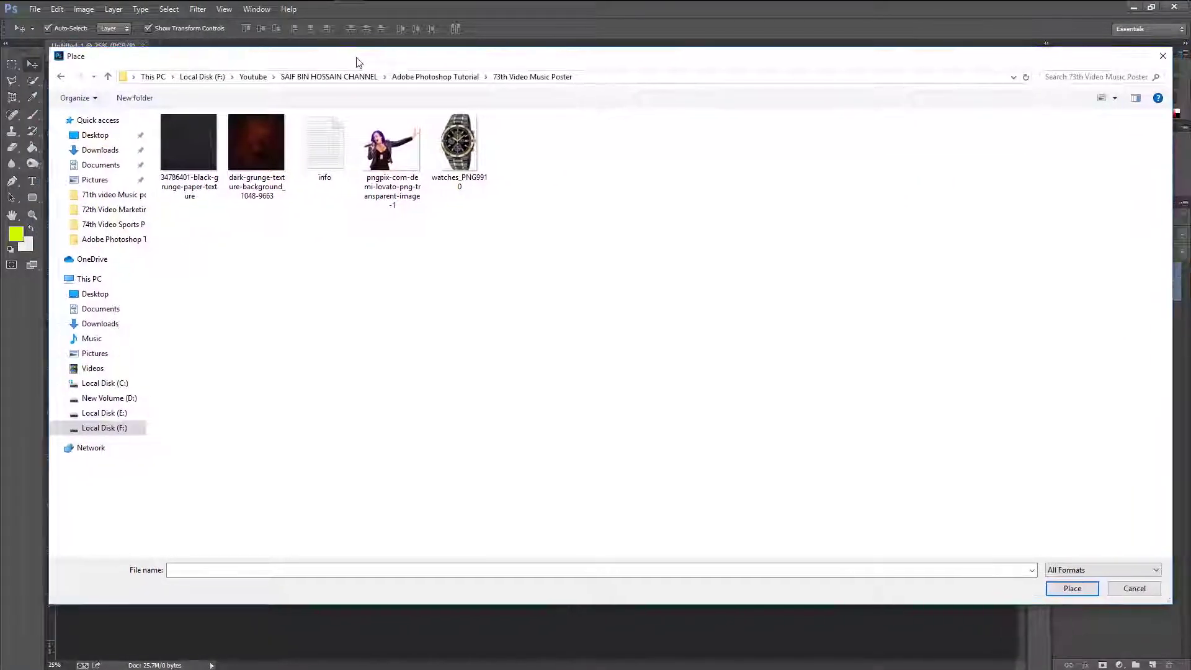
{"action": "left_click_drag", "start_coordinate": [356, 56], "coordinate": [342, 62]}
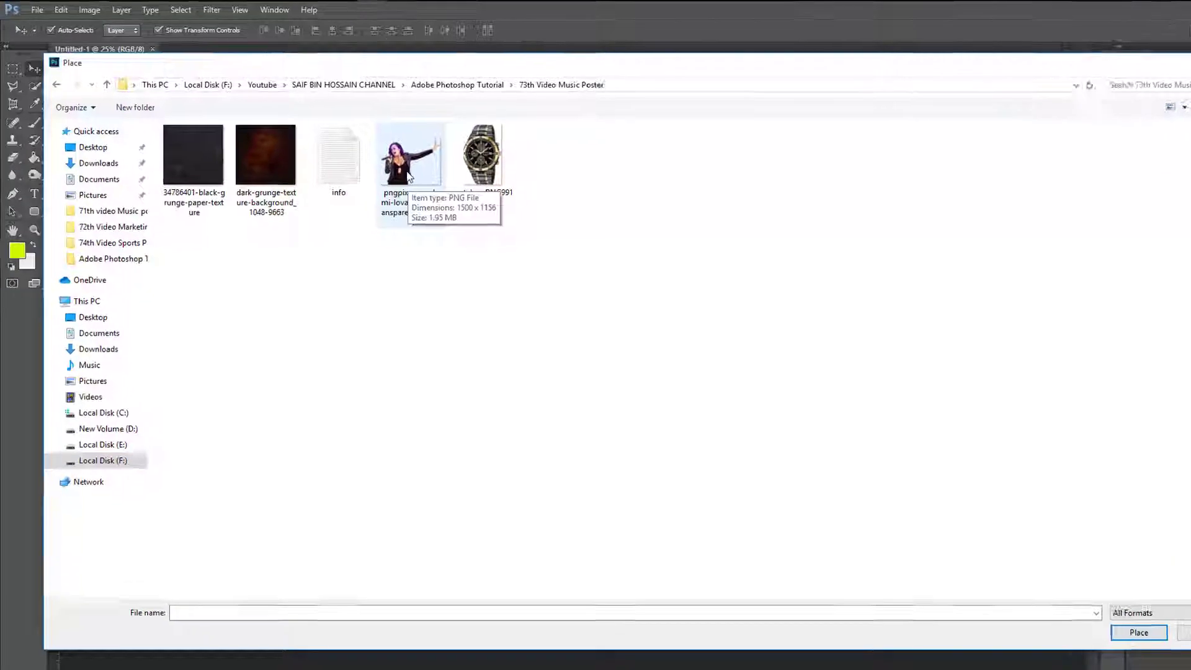
{"action": "double_click", "coordinate": [383, 149]}
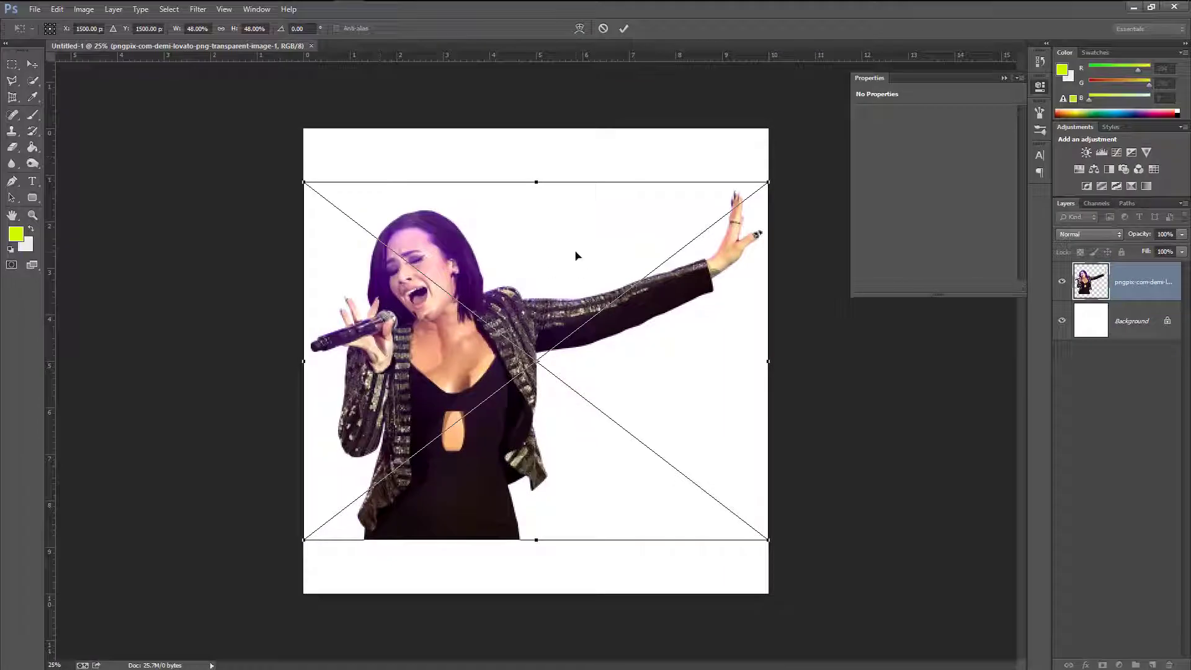
{"action": "left_click_drag", "start_coordinate": [558, 304], "coordinate": [569, 345]}
{"action": "key", "text": "Return"}
Open the info text file from the 73th Video Music Poster folder in Notepad and copy the line NARCOZA BAZZ.
{"action": "left_click", "coordinate": [35, 9]}
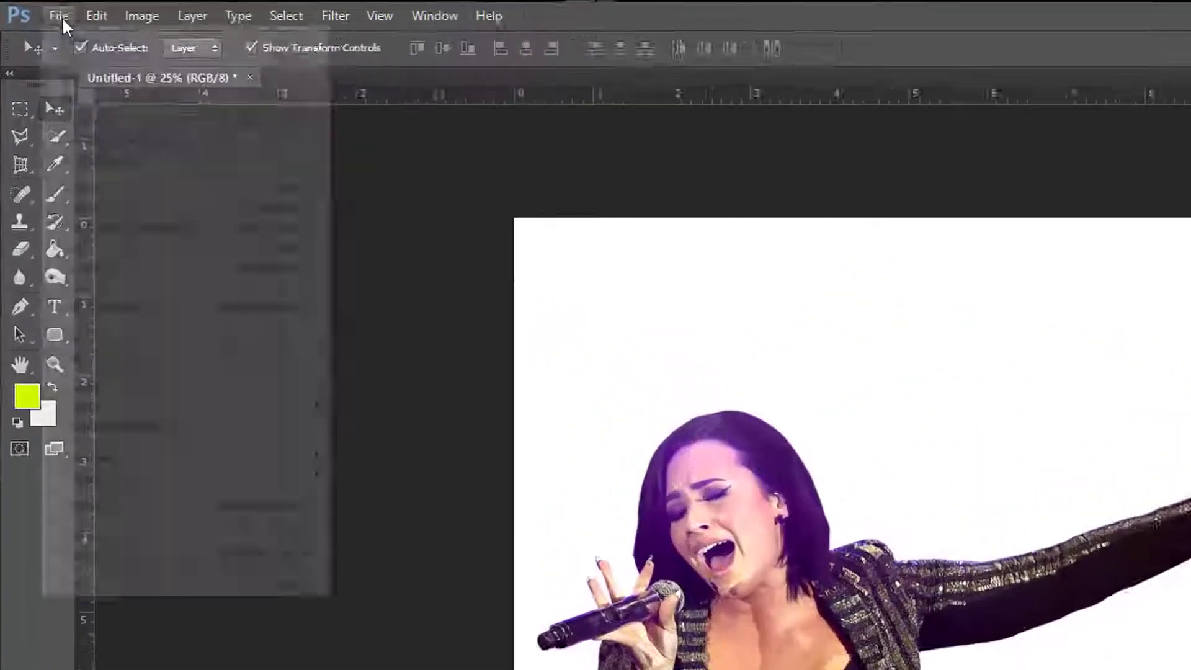
{"action": "left_click", "coordinate": [103, 67]}
{"action": "right_click", "coordinate": [359, 186]}
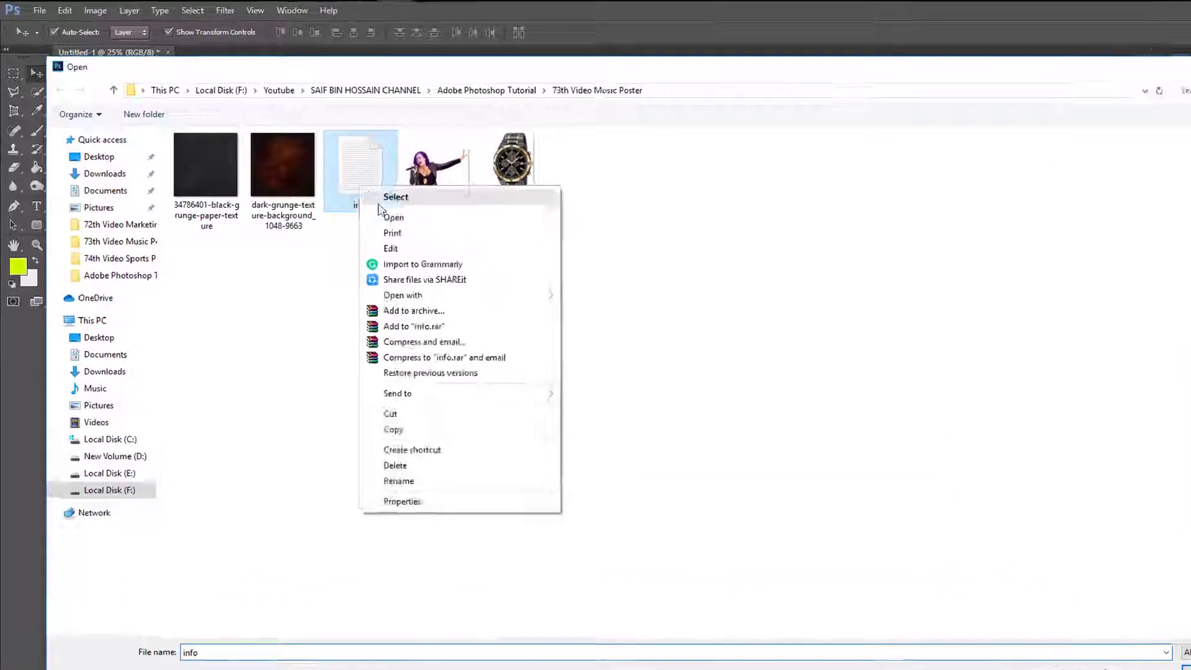
{"action": "left_click", "coordinate": [451, 253]}
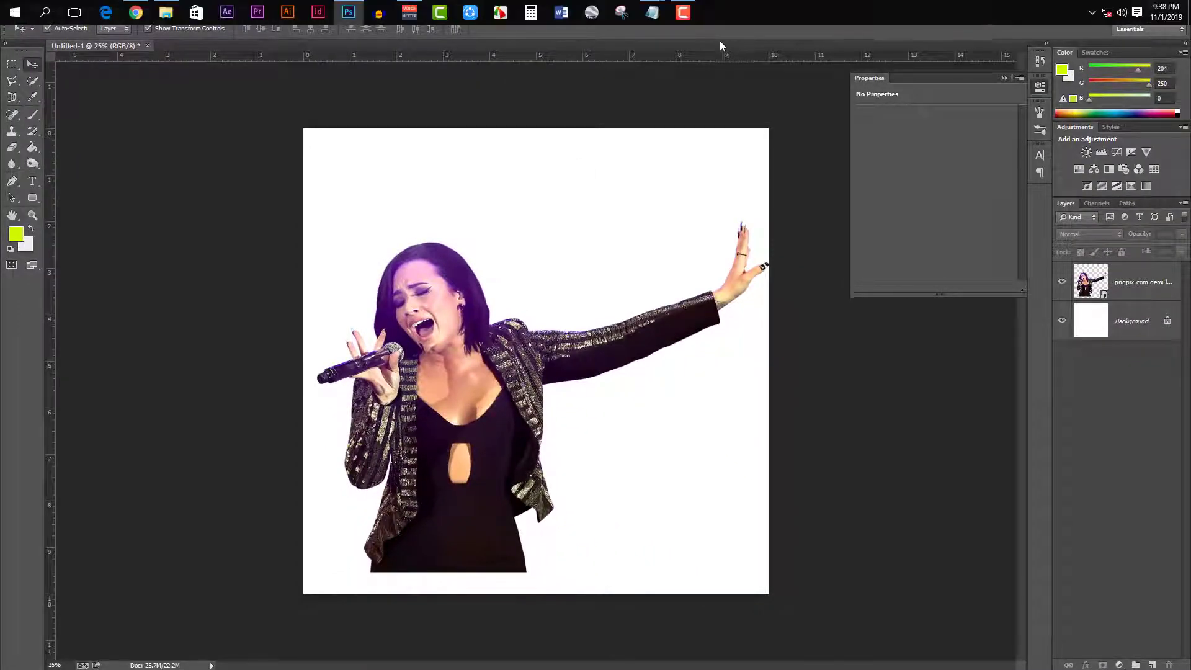
{"action": "left_click", "coordinate": [673, 64]}
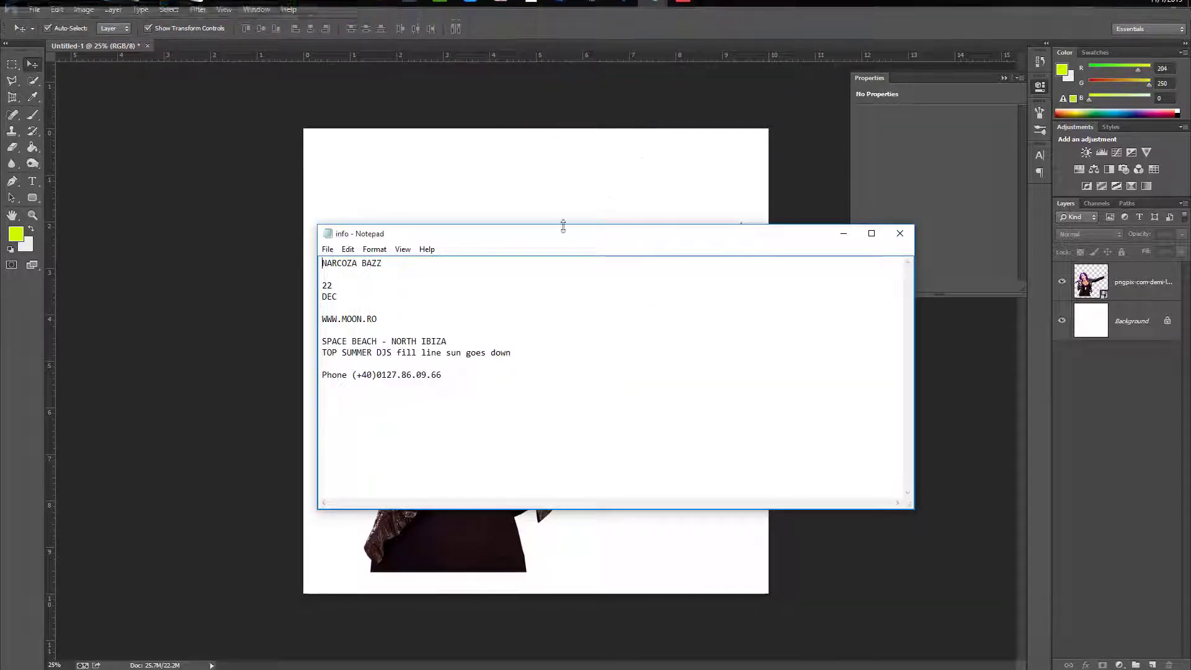
{"action": "left_click_drag", "start_coordinate": [505, 241], "coordinate": [787, 385]}
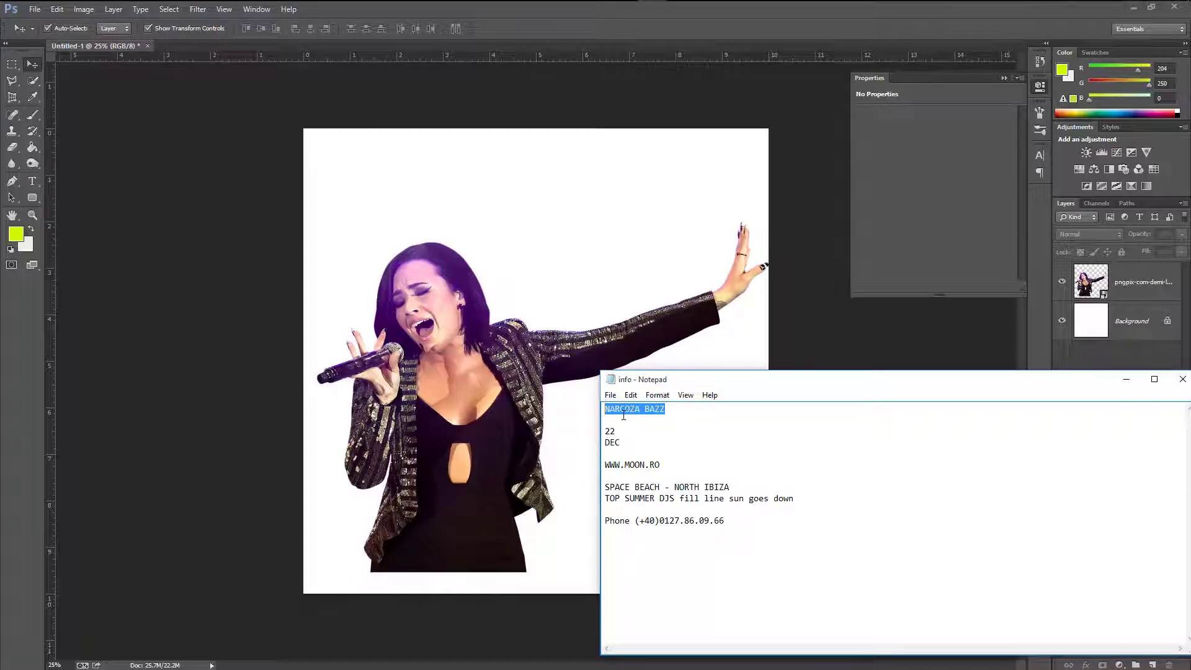
{"action": "left_click_drag", "start_coordinate": [878, 383], "coordinate": [656, 399]}
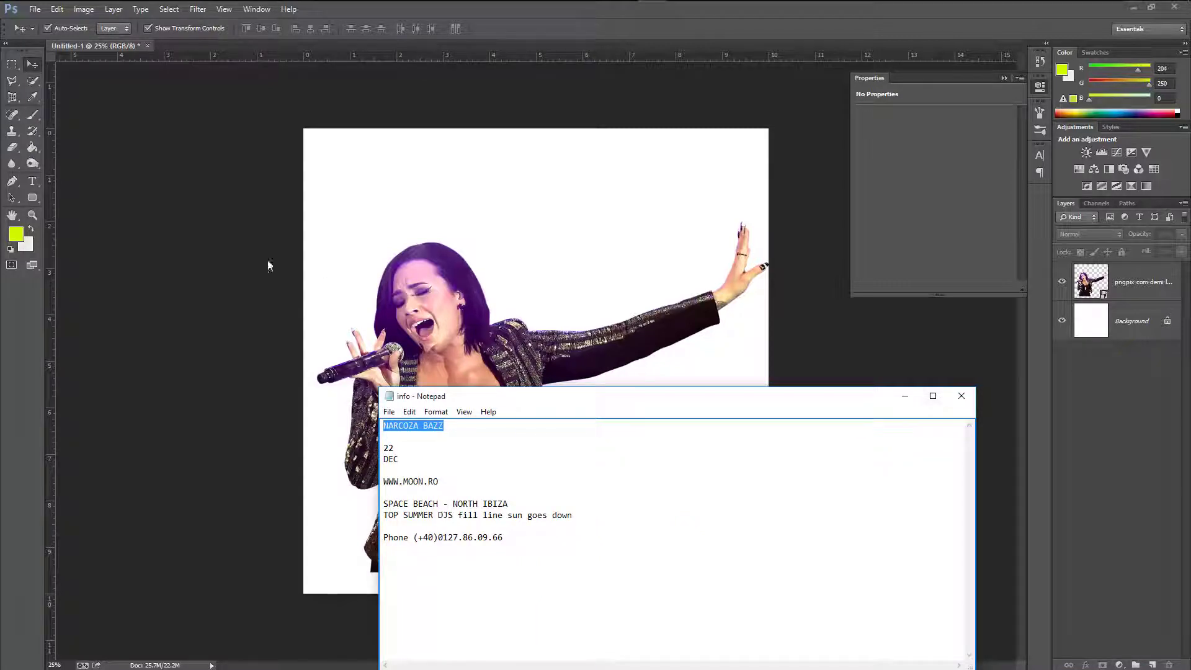
Add the copied title NARCOZA BAZZ as text above the singer's arm, enlarged to about 38.93 pt.
{"action": "left_click", "coordinate": [32, 183]}
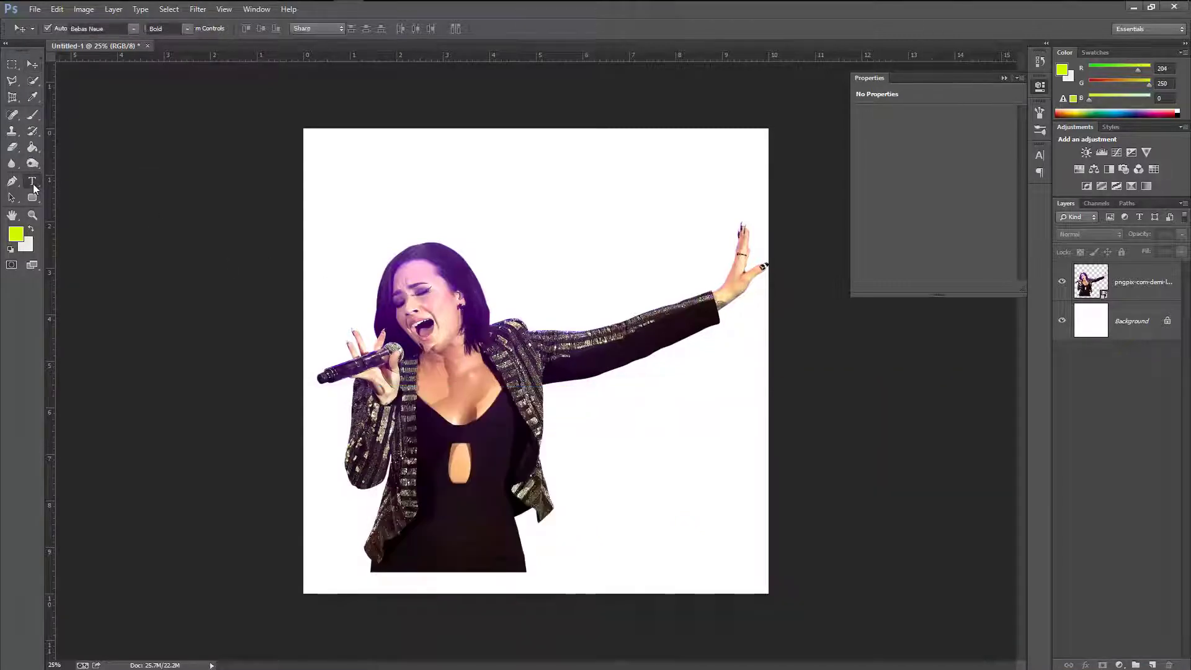
{"action": "left_click", "coordinate": [570, 223]}
{"action": "key", "text": "ctrl+v"}
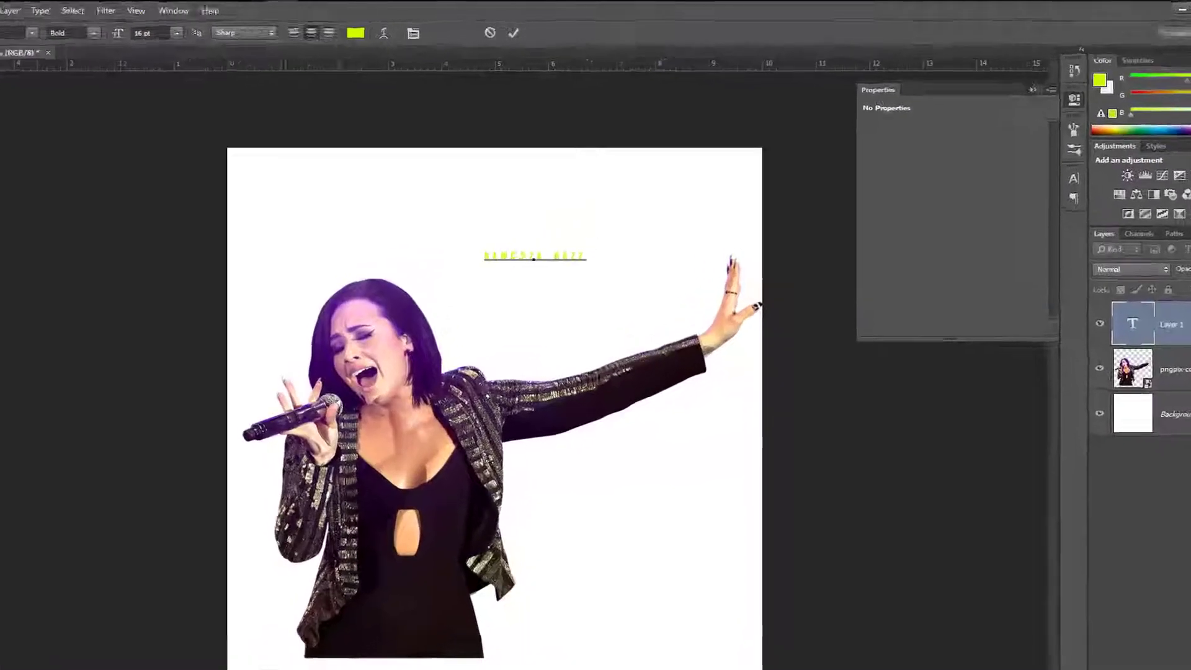
{"action": "key", "text": "ctrl+Return"}
{"action": "key", "text": "v"}
{"action": "left_click_drag", "start_coordinate": [571, 222], "coordinate": [597, 190]}
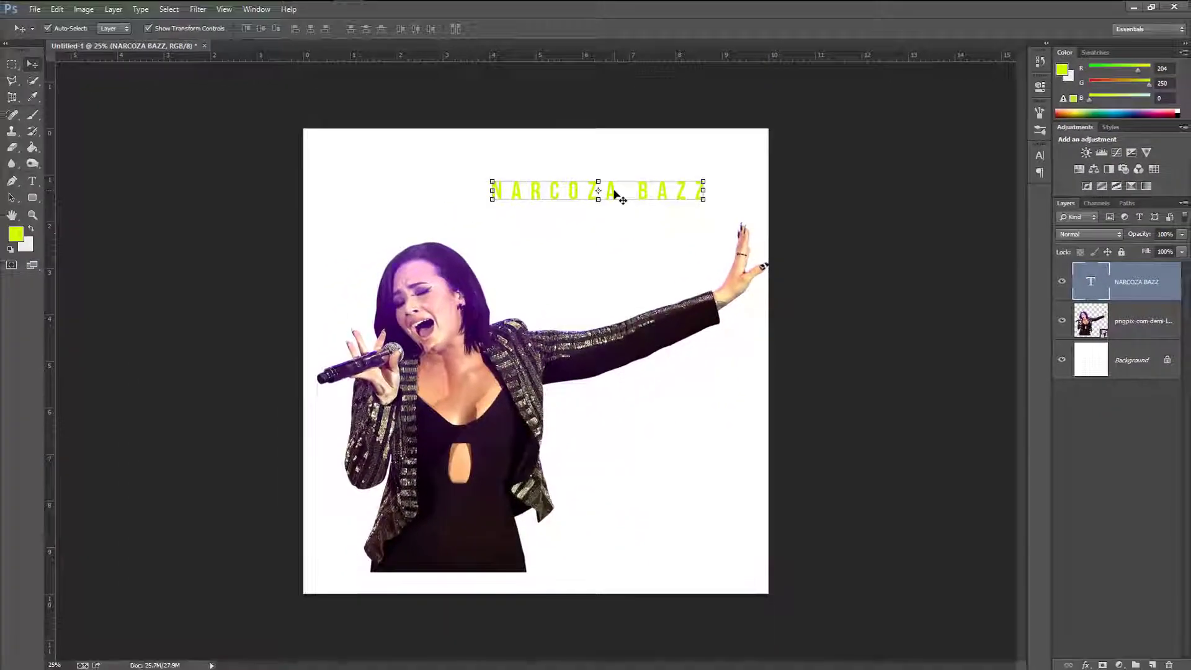
Set the NARCOZA BAZZ title in Gotham Ultra and move it slightly left and down above the singer.
{"action": "left_click", "coordinate": [1039, 155]}
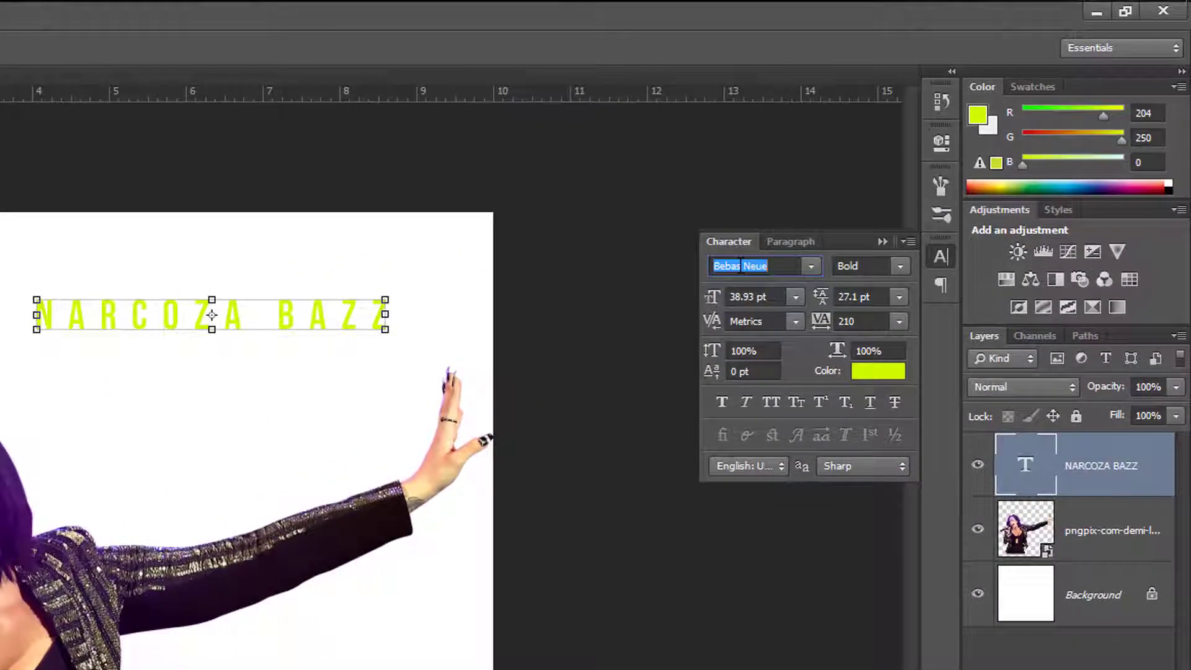
{"action": "key", "text": "Return"}
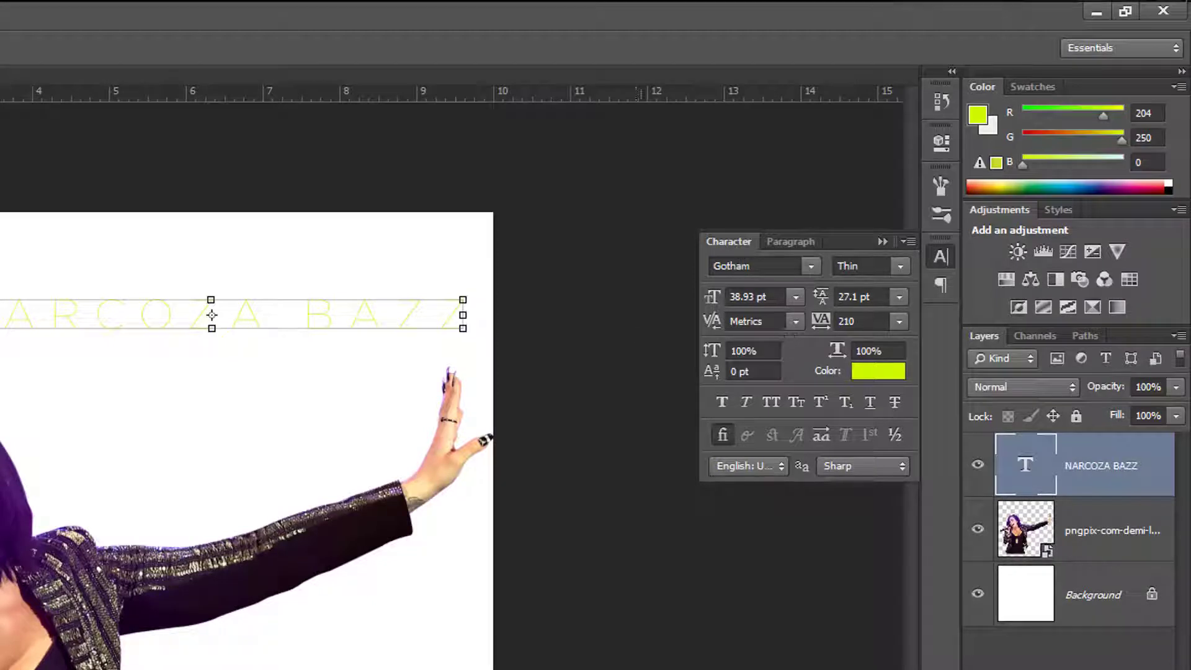
{"action": "left_click", "coordinate": [900, 267]}
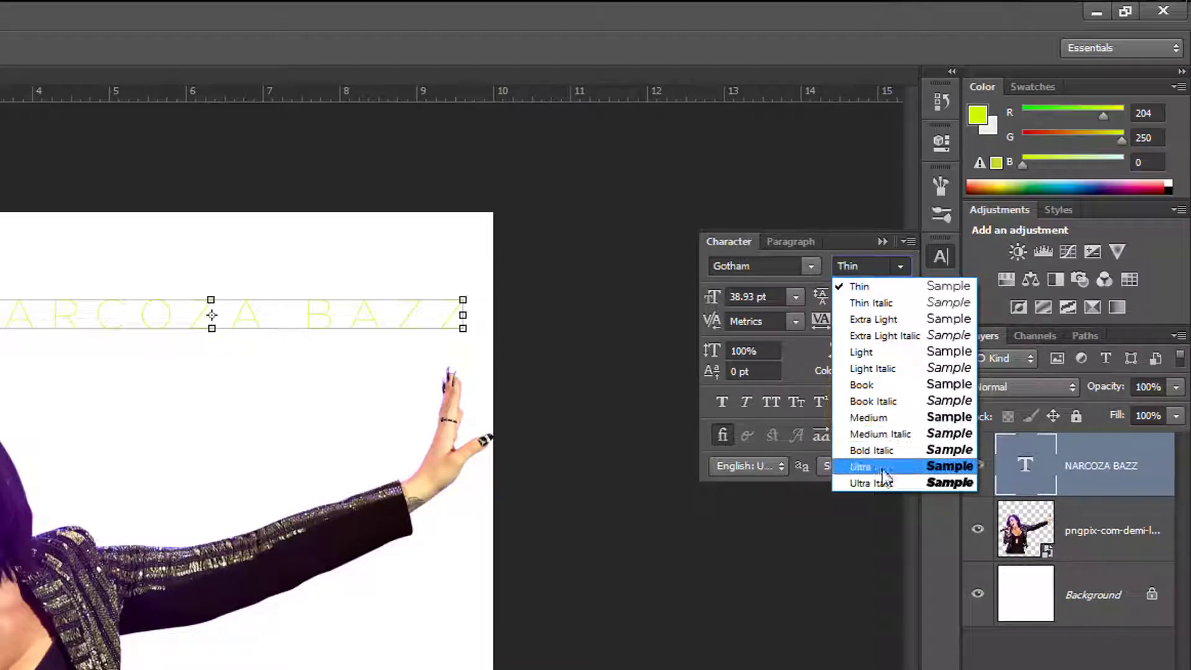
{"action": "left_click", "coordinate": [879, 469]}
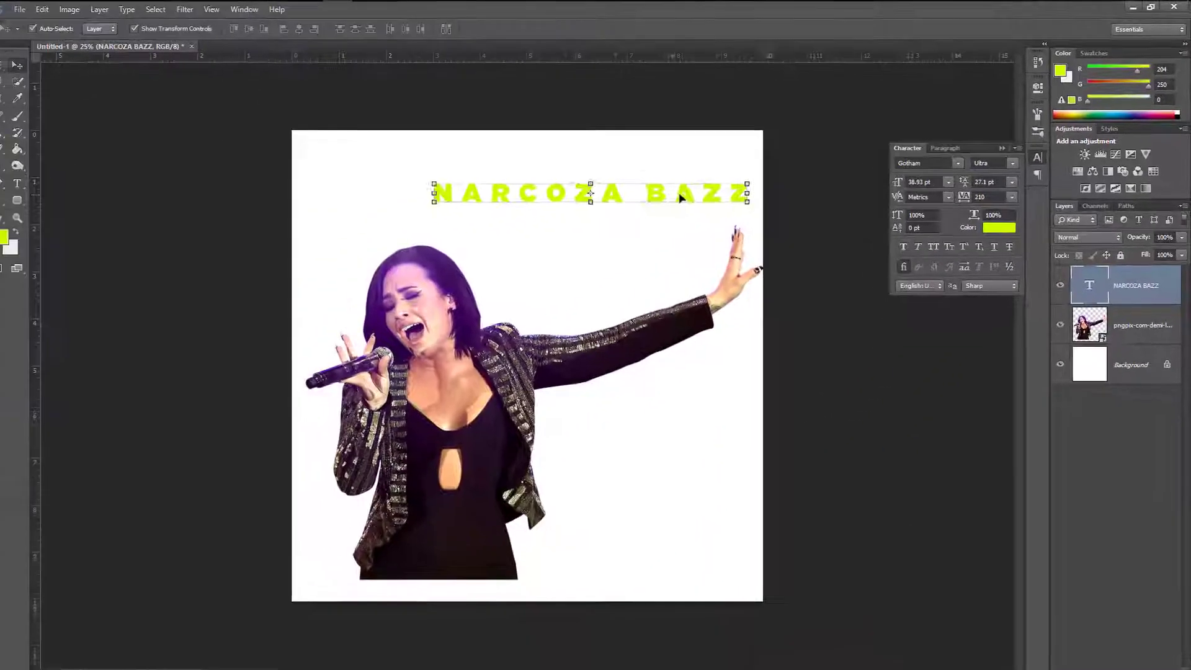
{"action": "left_click_drag", "start_coordinate": [356, 320], "coordinate": [284, 339]}
{"action": "left_click_drag", "start_coordinate": [642, 205], "coordinate": [644, 205]}
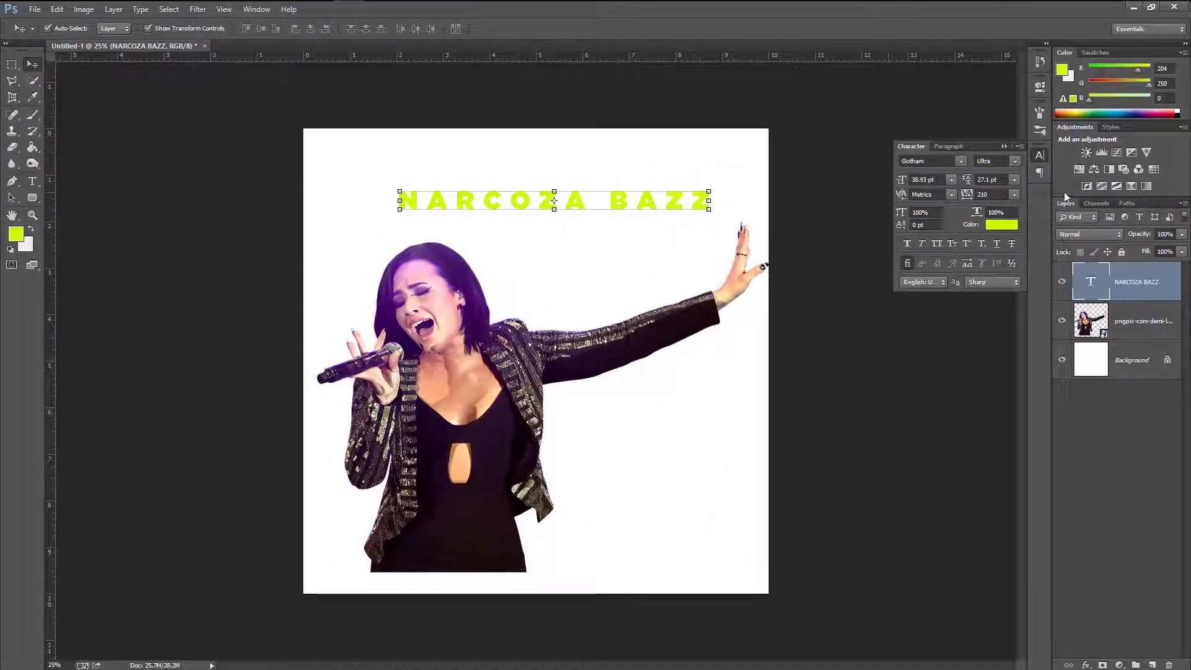
Set the title's leading to Auto and its tracking to 0, and nudge it up and to the right.
{"action": "left_click", "coordinate": [1013, 180]}
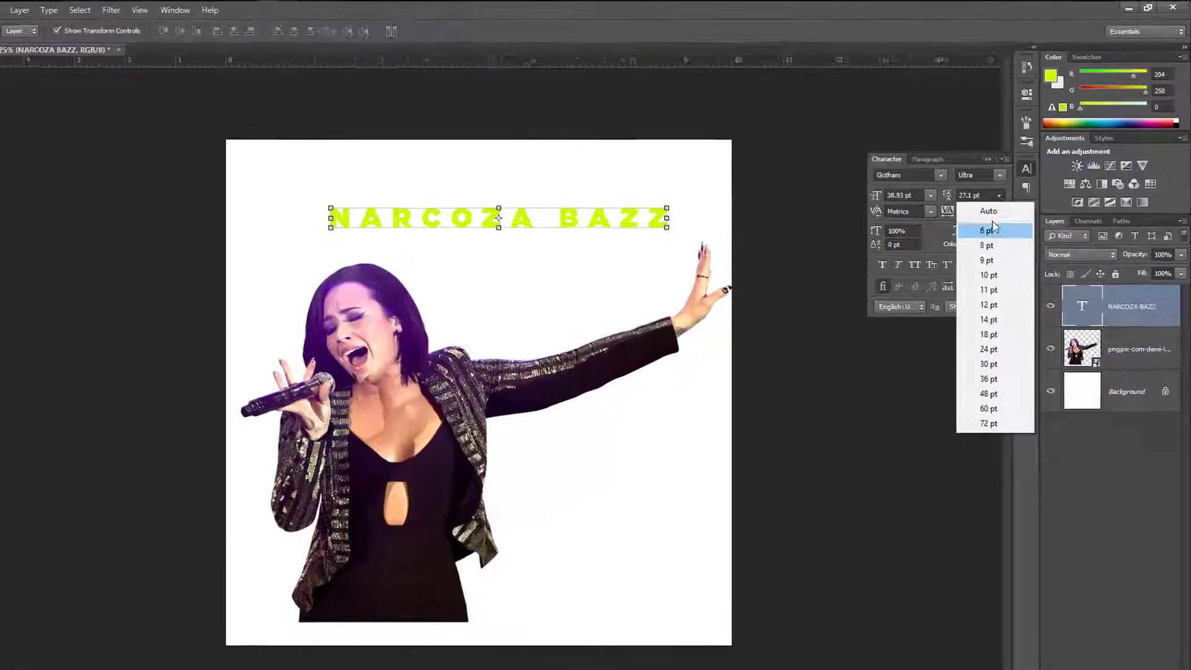
{"action": "left_click", "coordinate": [996, 195]}
{"action": "left_click", "coordinate": [944, 271]}
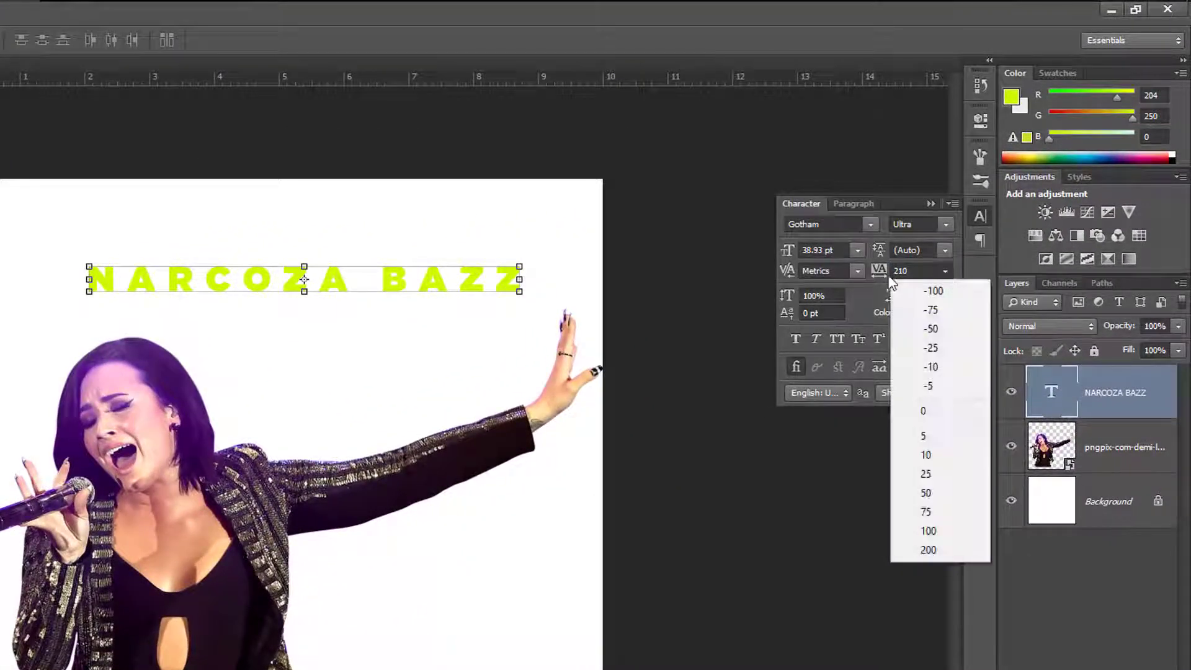
{"action": "left_click", "coordinate": [930, 411]}
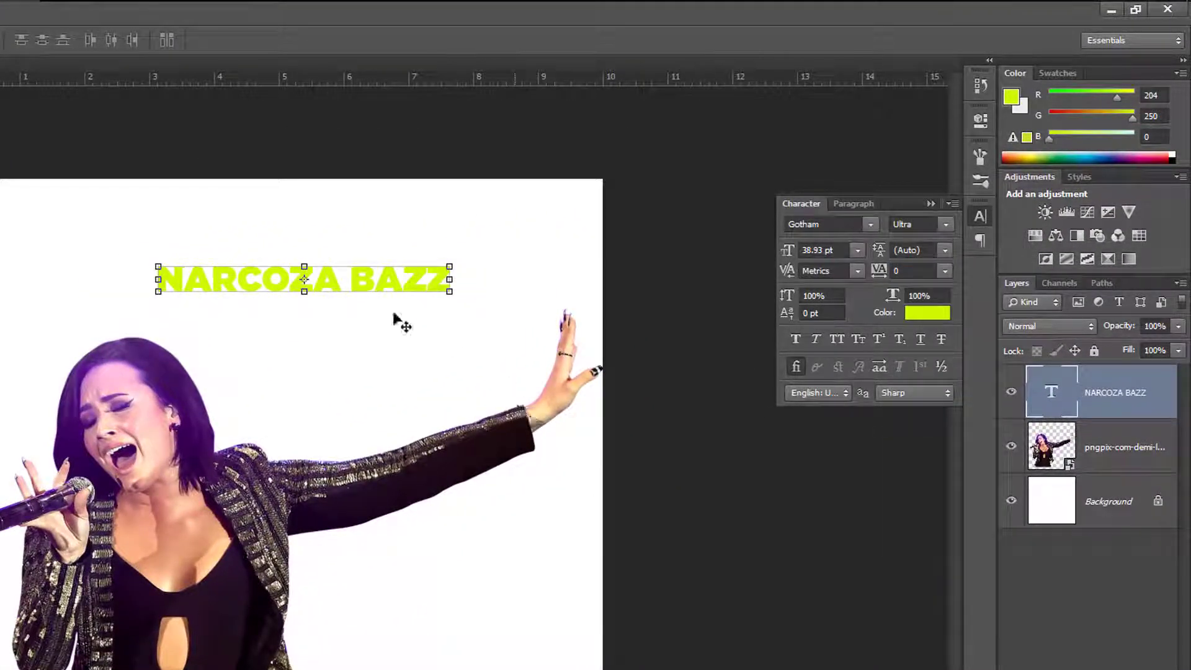
{"action": "left_click_drag", "start_coordinate": [392, 285], "coordinate": [427, 278]}
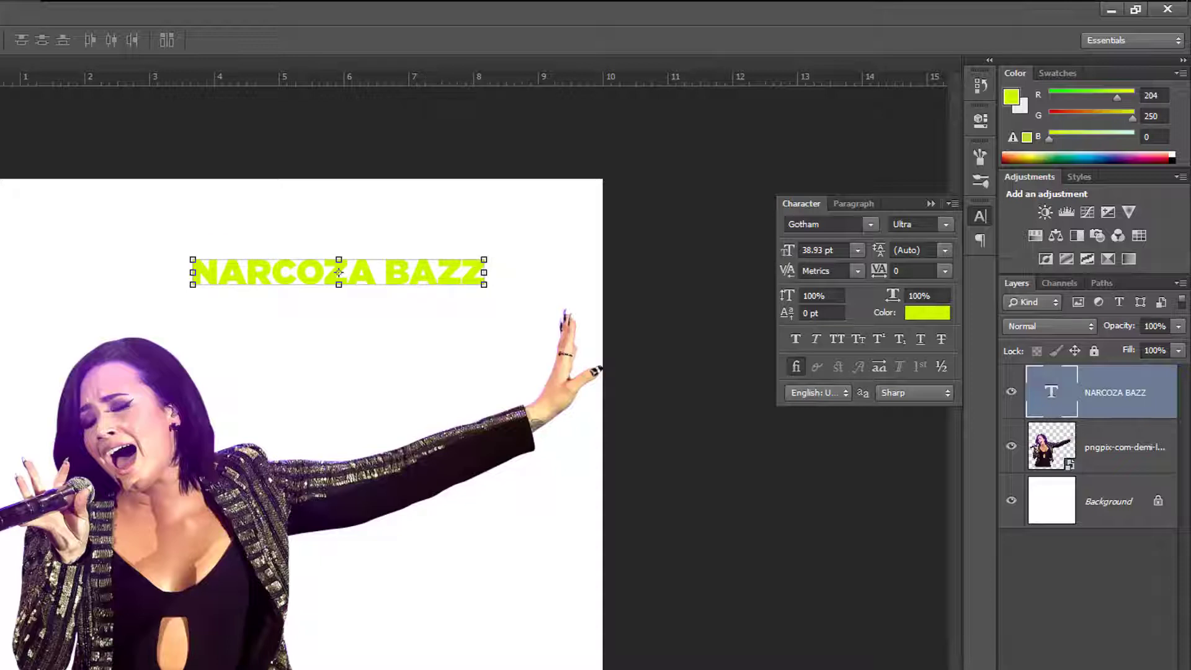
Break the title into two lines, NARCOZA above BAZZ, and left-align the text.
{"action": "key", "text": "t"}
{"action": "left_click", "coordinate": [375, 269]}
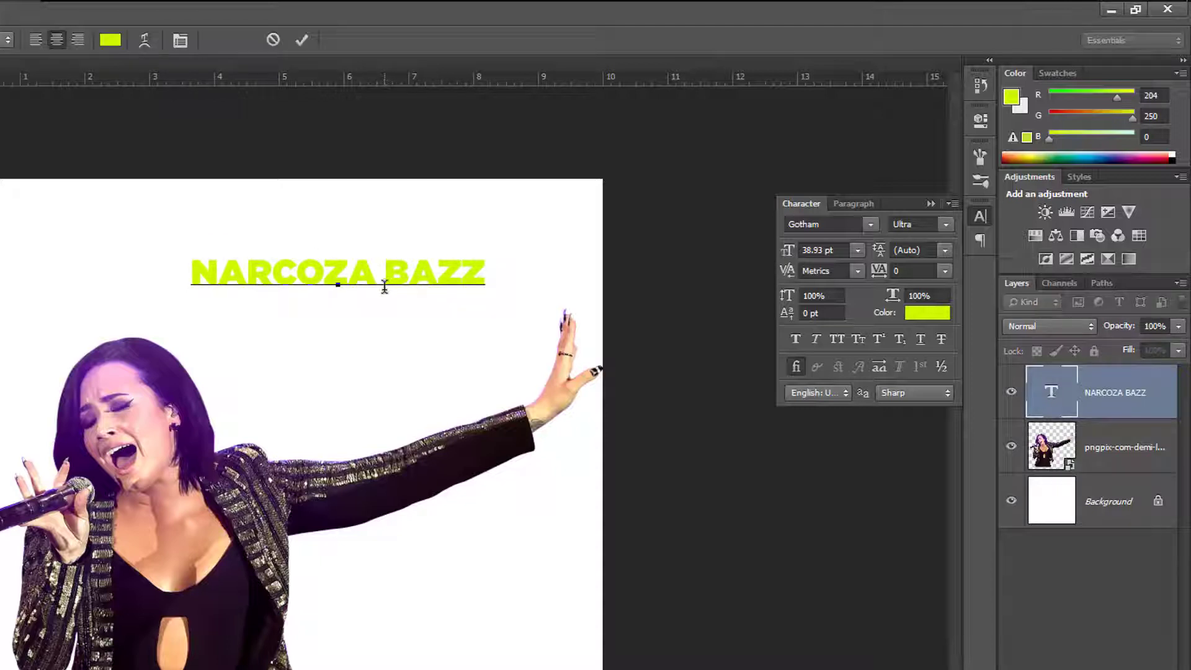
{"action": "key", "text": "Return"}
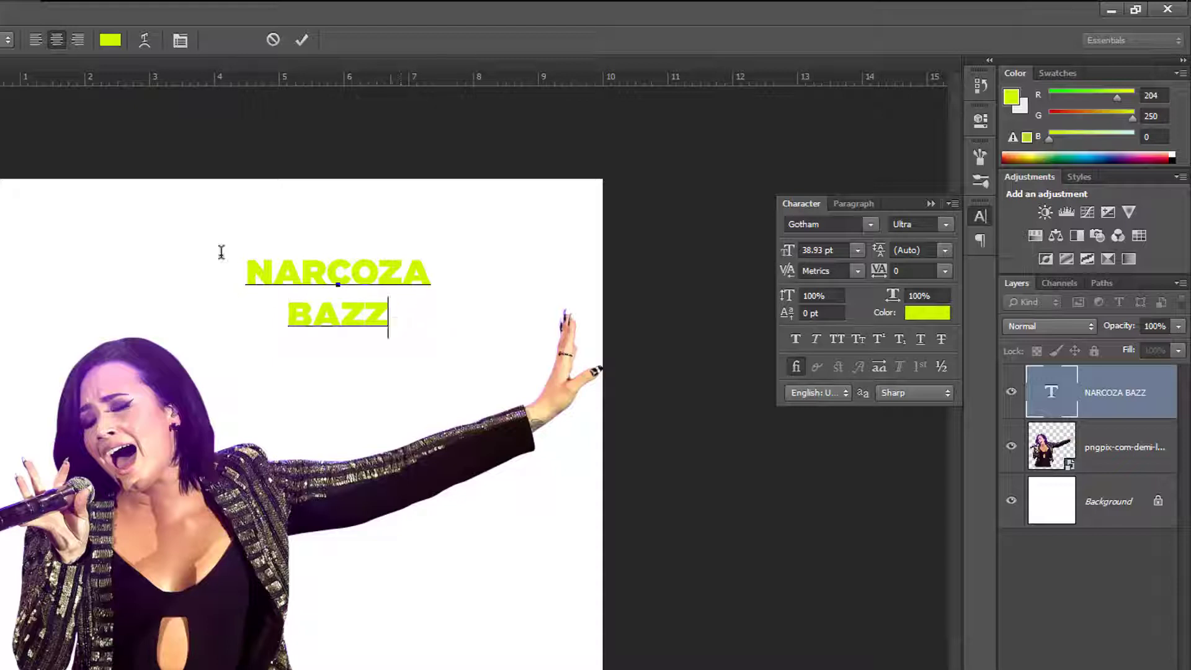
{"action": "key", "text": "ctrl+a"}
{"action": "left_click", "coordinate": [35, 39]}
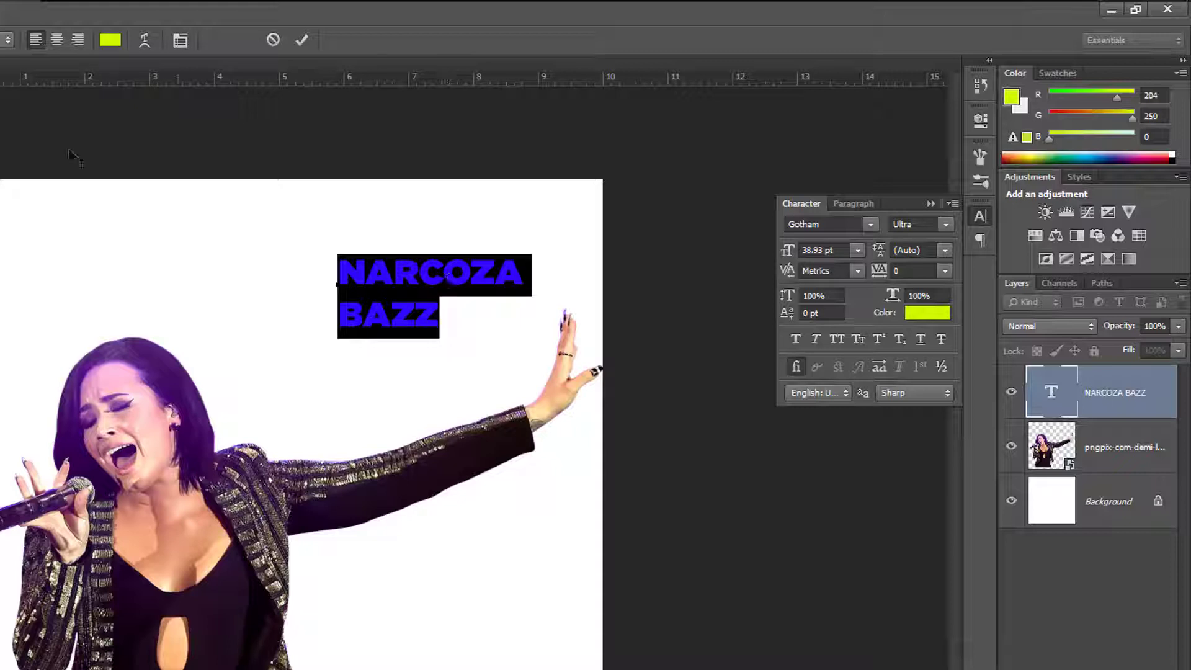
Enlarge only the word BAZZ in the title to 150.84 pt.
{"action": "left_click", "coordinate": [390, 316]}
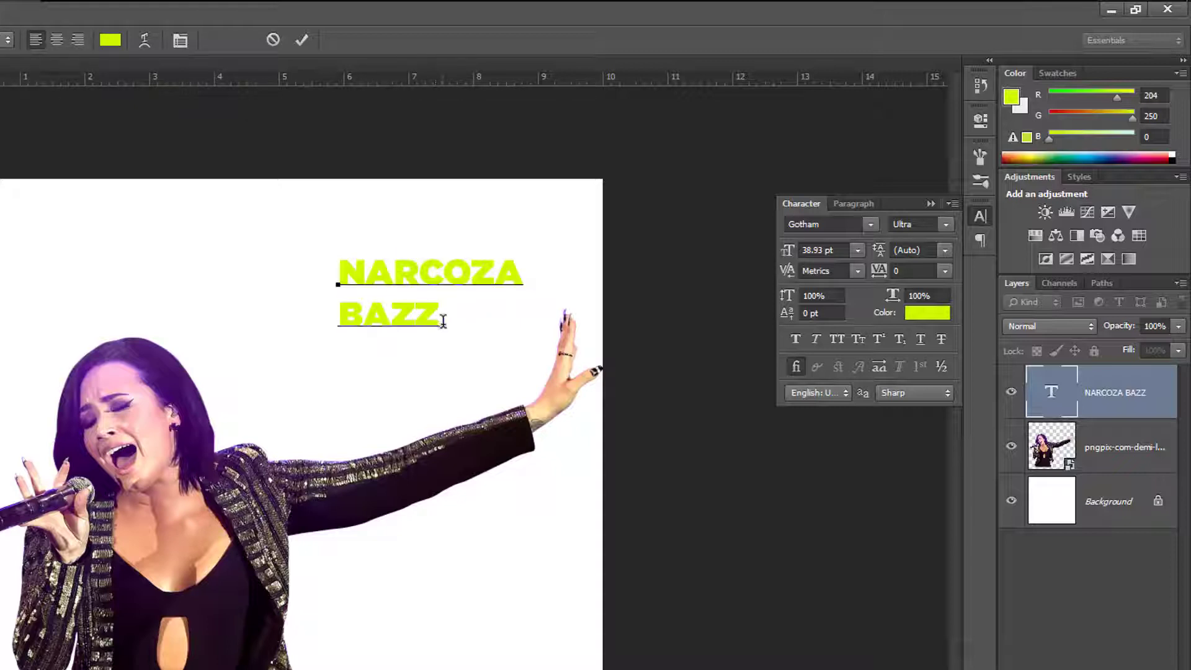
{"action": "left_click_drag", "start_coordinate": [442, 320], "coordinate": [299, 312]}
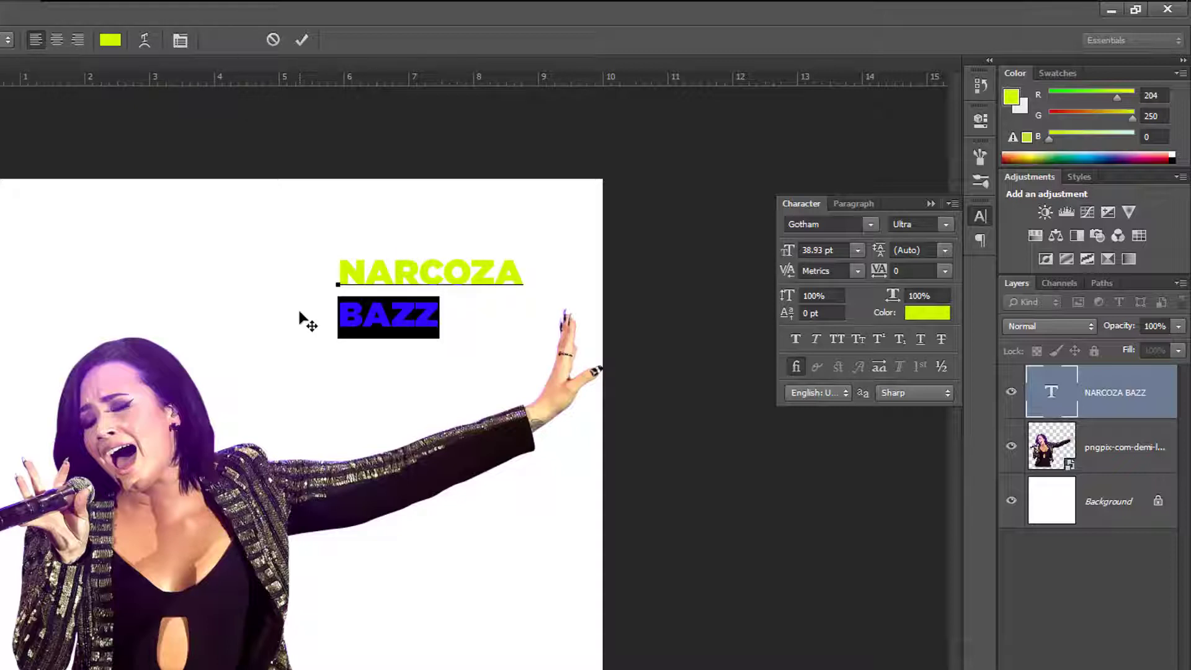
{"action": "key", "text": "ctrl+shift+period"}
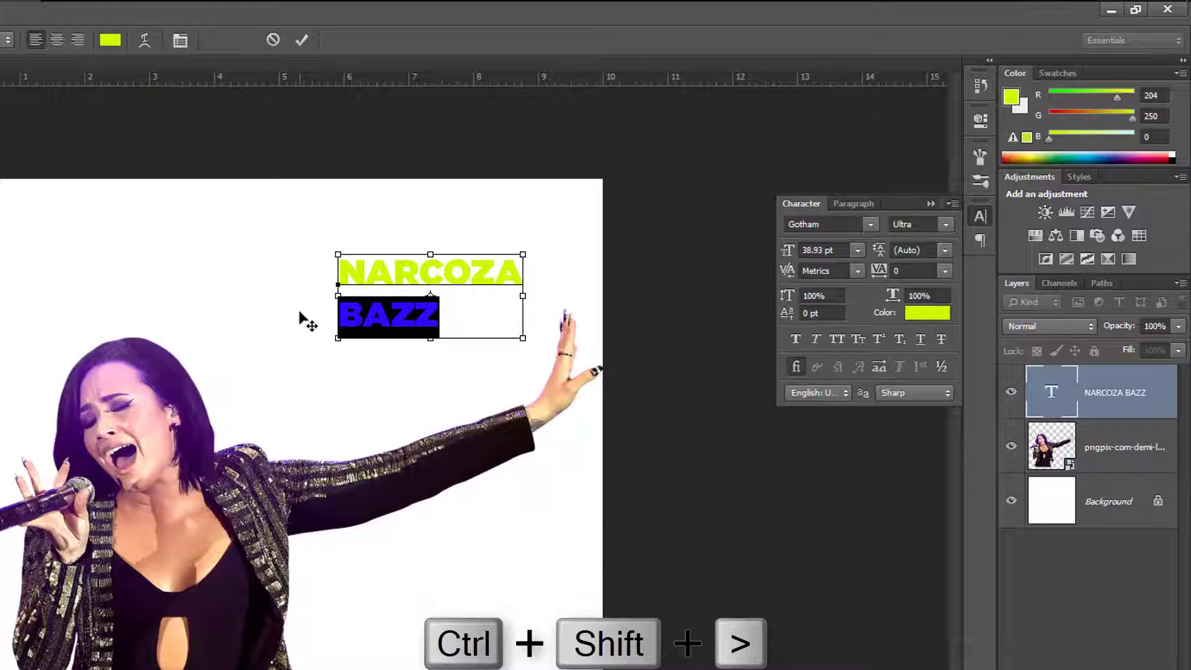
{"action": "key", "text": "ctrl+shift+period"}
{"action": "key", "text": "ctrl+shift+period"}
{"action": "key", "text": "ctrl+shift+period"}
{"action": "key", "text": "ctrl+shift+period"}
{"action": "key", "text": "ctrl+shift+period"}
{"action": "key", "text": "ctrl+shift+period"}
{"action": "key", "text": "ctrl+shift+period"}
{"action": "key", "text": "ctrl+shift+period"}
{"action": "key", "text": "ctrl+shift+period"}
{"action": "key", "text": "ctrl+shift+period"}
{"action": "key", "text": "ctrl+shift+period"}
{"action": "key", "text": "ctrl+shift+period"}
{"action": "key", "text": "ctrl+shift+period"}
{"action": "key", "text": "ctrl+shift+period"}
{"action": "key", "text": "ctrl+shift+period"}
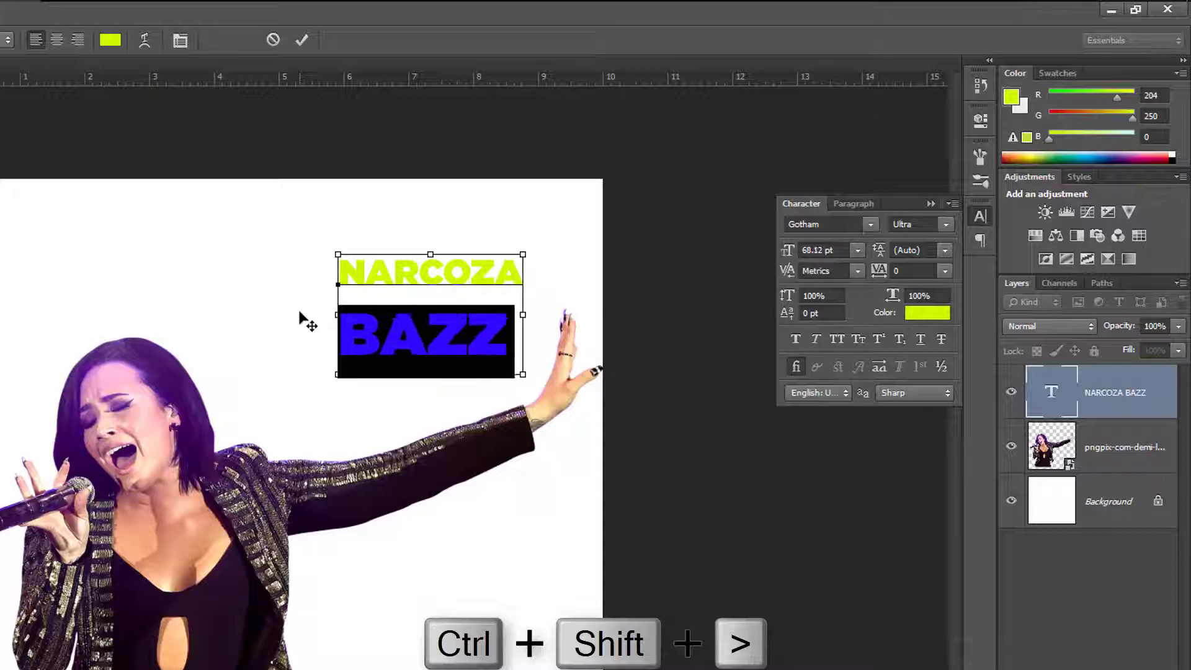
{"action": "key", "text": "ctrl+shift+period"}
{"action": "key", "text": "ctrl+shift+period"}
{"action": "key", "text": "ctrl+shift+period"}
{"action": "key", "text": "ctrl+shift+period"}
{"action": "key", "text": "ctrl+shift+period"}
{"action": "key", "text": "ctrl+shift+period"}
{"action": "key", "text": "ctrl+shift+period"}
{"action": "key", "text": "ctrl+shift+period"}
{"action": "key", "text": "ctrl+shift+period"}
{"action": "key", "text": "ctrl+shift+period"}
{"action": "key", "text": "ctrl+shift+period"}
{"action": "key", "text": "ctrl+shift+period"}
{"action": "key", "text": "ctrl+shift+period"}
{"action": "key", "text": "ctrl+shift+period"}
{"action": "key", "text": "ctrl+shift+period"}
{"action": "key", "text": "ctrl+shift+period"}
{"action": "key", "text": "ctrl+shift+period"}
{"action": "key", "text": "ctrl+shift+period"}
{"action": "key", "text": "ctrl+shift+period"}
{"action": "key", "text": "ctrl+shift+period"}
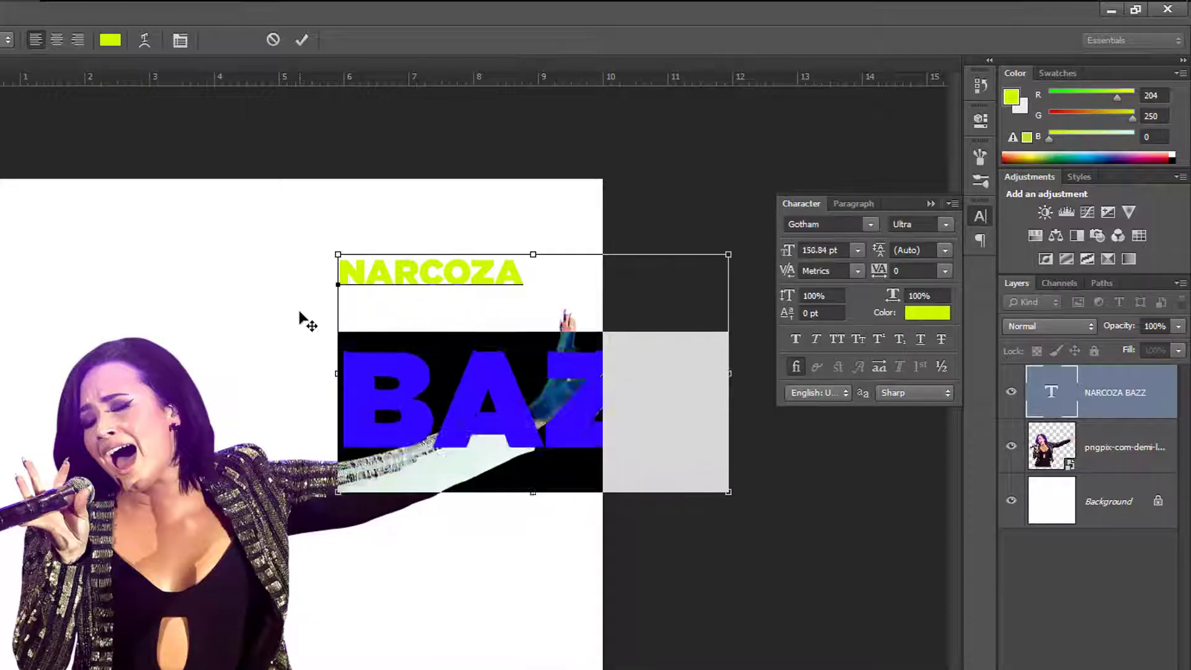
{"action": "left_click", "coordinate": [301, 39]}
Move the two-line title left and up so BAZZ fits on the canvas between the singer's head and raised hand.
{"action": "left_click", "coordinate": [15, 66]}
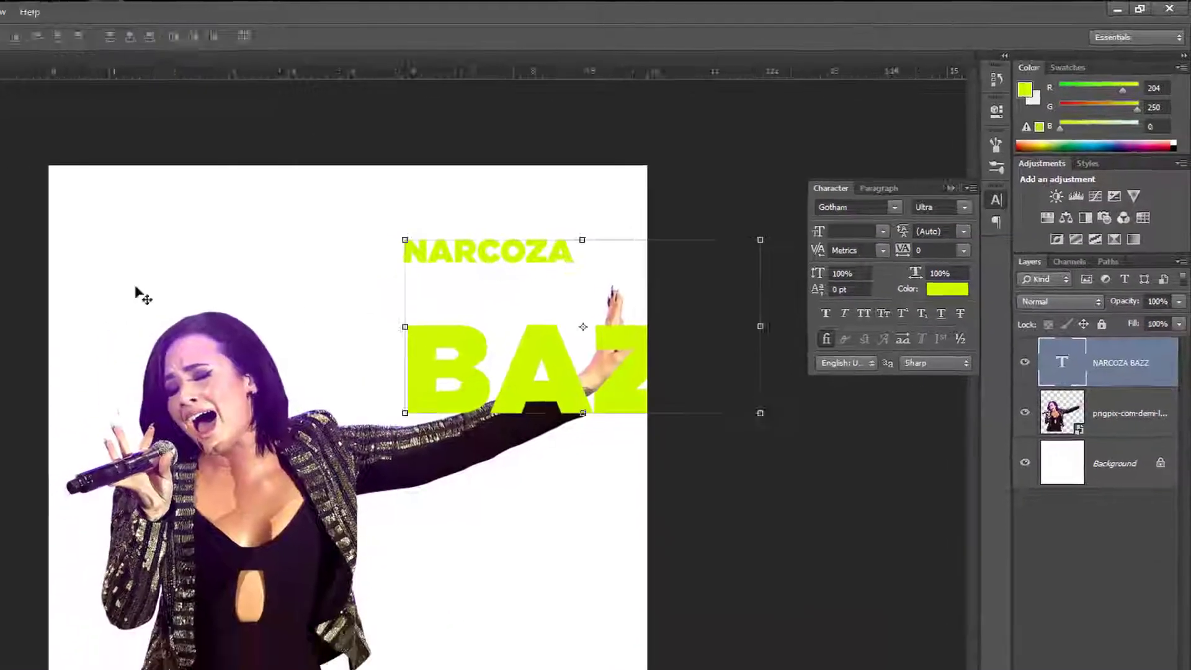
{"action": "left_click_drag", "start_coordinate": [404, 423], "coordinate": [230, 348]}
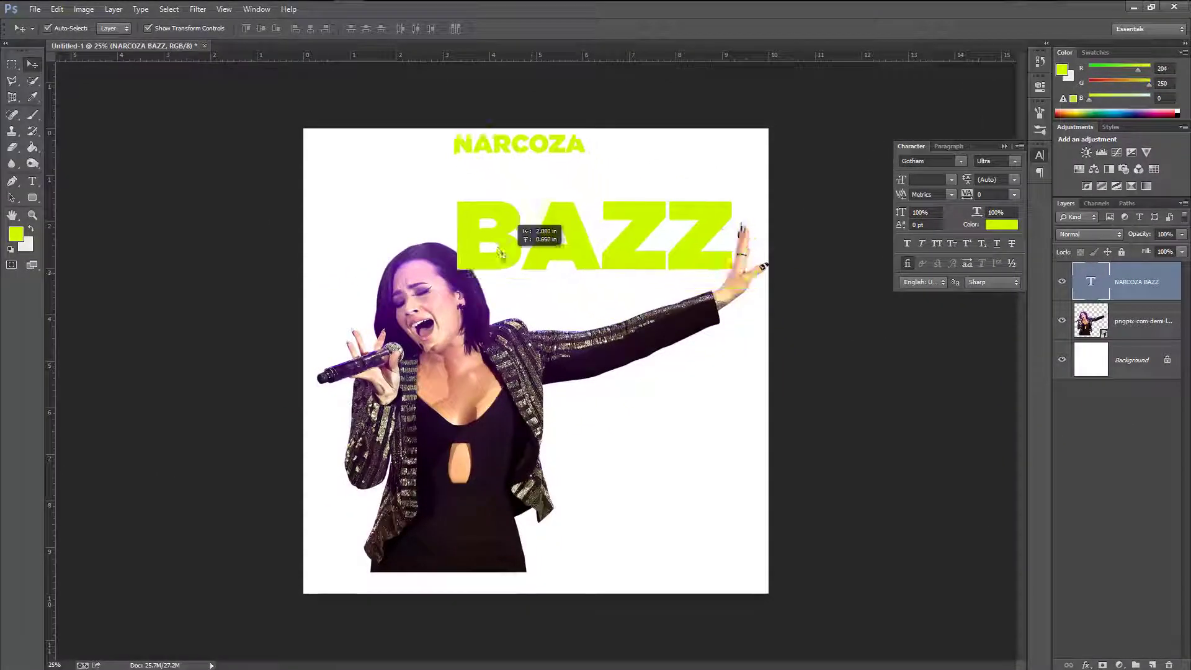
{"action": "mouse_move", "coordinate": [501, 251]}
{"action": "left_mouse_down"}
{"action": "mouse_move", "coordinate": [487, 260]}
{"action": "mouse_move", "coordinate": [498, 267]}
{"action": "left_mouse_up"}
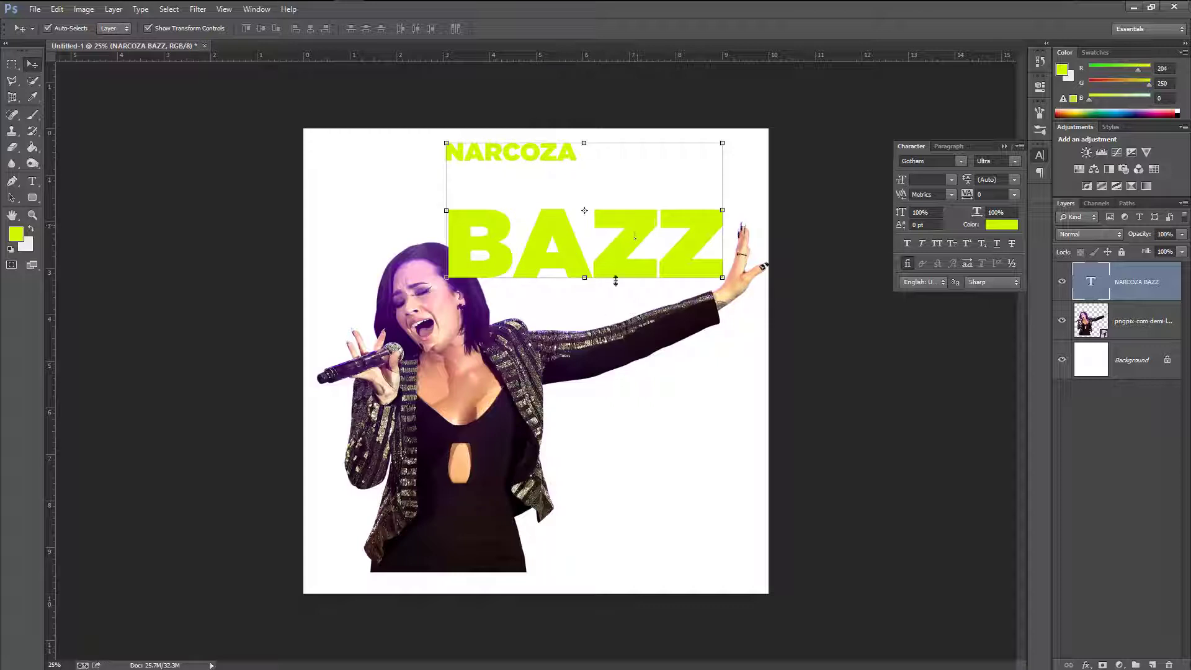
{"action": "left_click_drag", "start_coordinate": [620, 260], "coordinate": [624, 279]}
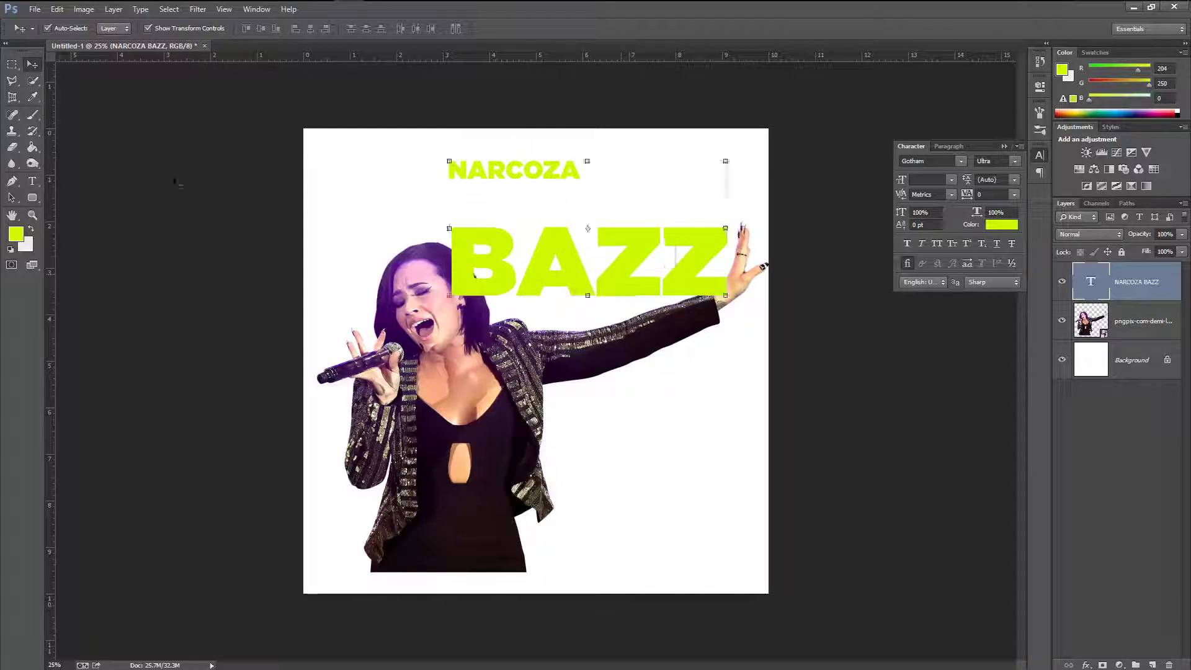
Enlarge only the word NARCOZA in the title to 82.72 pt so it matches the width of BAZZ.
{"action": "left_click", "coordinate": [33, 182]}
{"action": "left_click_drag", "start_coordinate": [452, 168], "coordinate": [656, 172]}
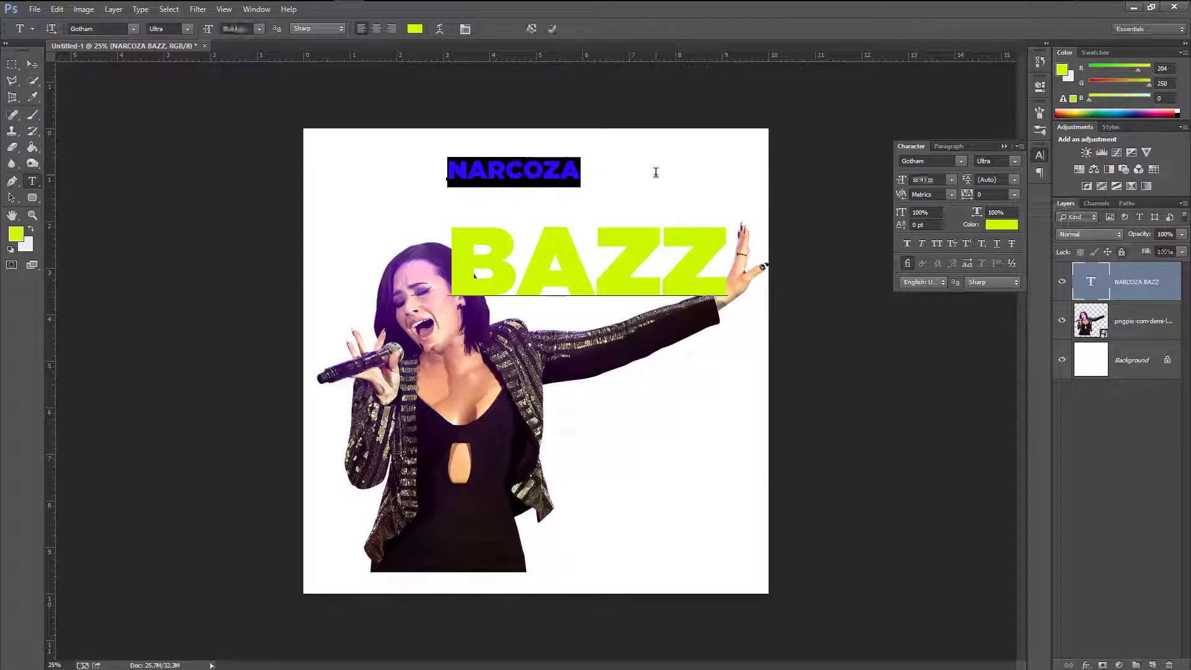
{"action": "key", "text": "ctrl+shift+period"}
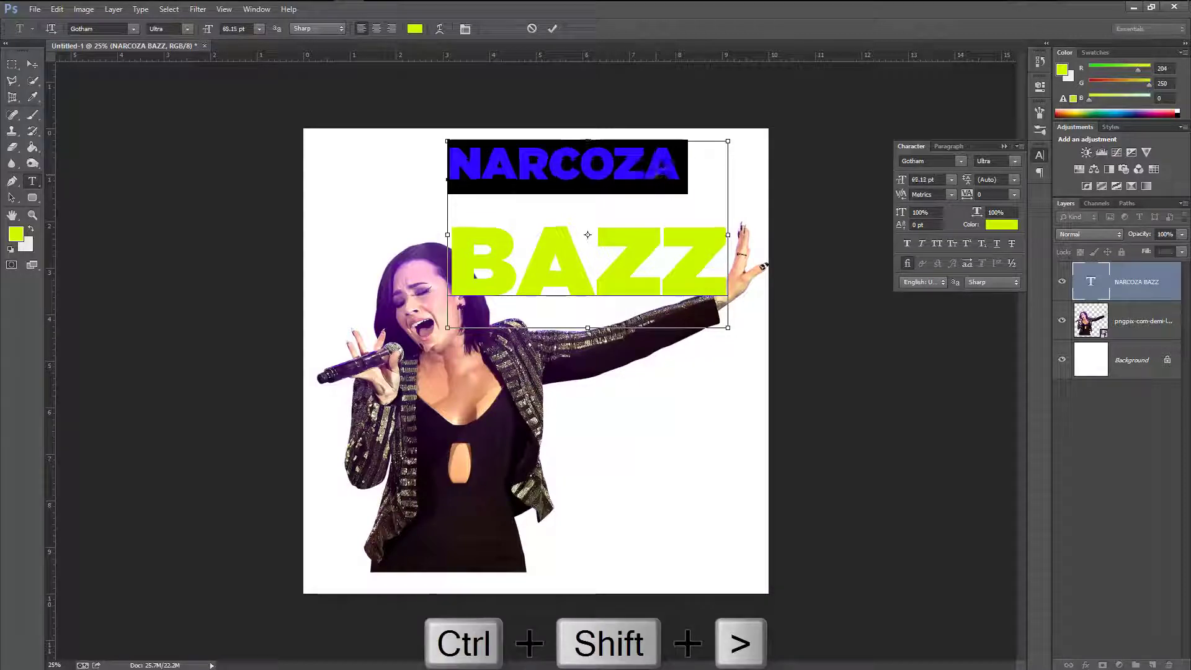
{"action": "key", "text": "ctrl+shift+comma"}
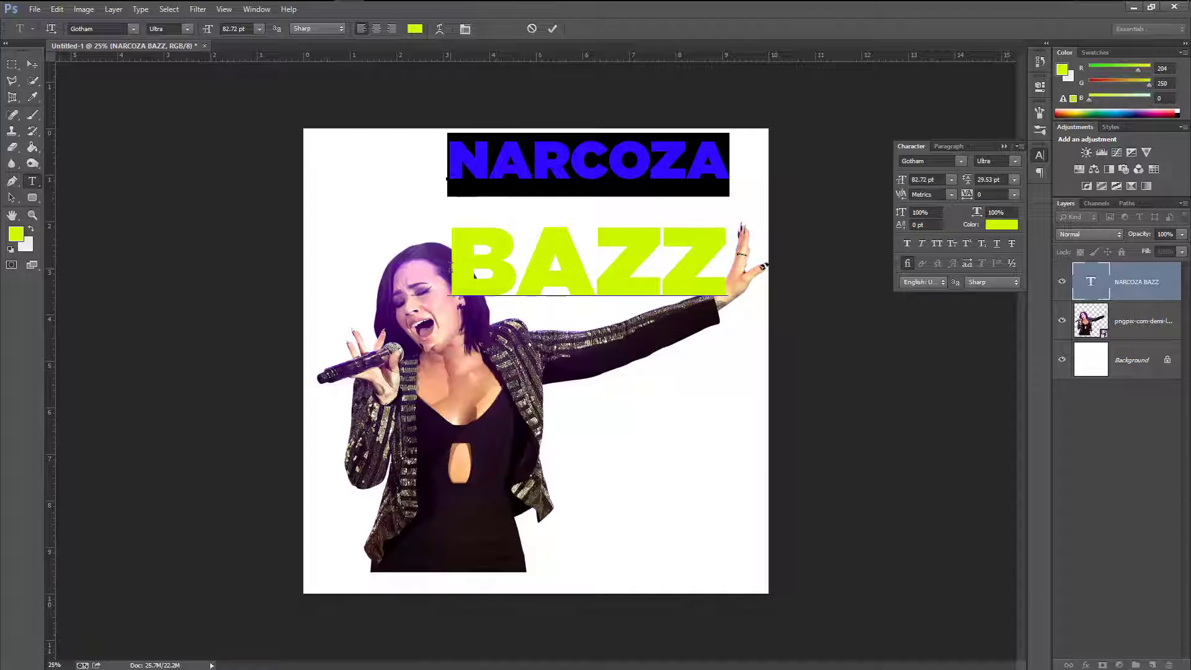
Set the leading of BAZZ to 107.39 pt so it sits directly beneath NARCOZA.
{"action": "left_click_drag", "start_coordinate": [450, 266], "coordinate": [742, 273]}
{"action": "key", "text": "alt+Up"}
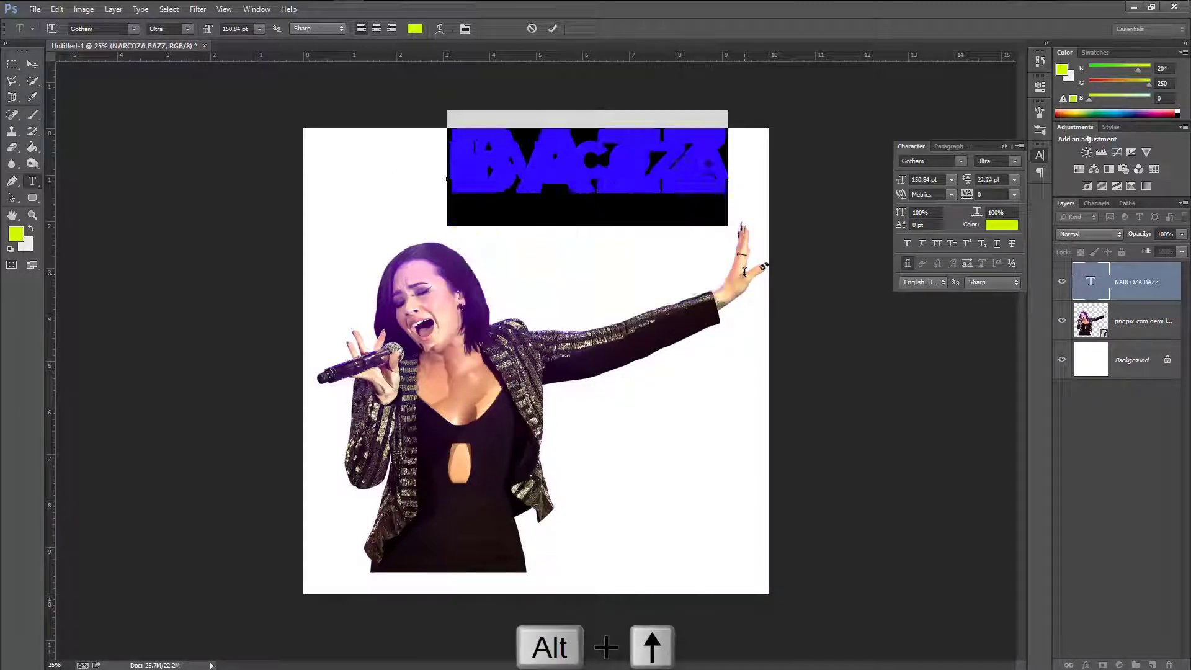
{"action": "key", "text": "alt+Up"}
{"action": "key", "text": "alt+Up"}
{"action": "key", "text": "alt+Up"}
{"action": "key", "text": "alt+Up"}
{"action": "key", "text": "alt+Up"}
{"action": "key", "text": "alt+Up"}
{"action": "key", "text": "alt+Up"}
{"action": "key", "text": "alt+Up"}
{"action": "key", "text": "alt+Up"}
{"action": "key", "text": "alt+Up"}
{"action": "key", "text": "alt+Up"}
{"action": "key", "text": "alt+Up"}
{"action": "key", "text": "alt+Up"}
{"action": "key", "text": "alt+Up"}
{"action": "key", "text": "alt+Up"}
{"action": "key", "text": "alt+Up"}
{"action": "key", "text": "alt+Up"}
{"action": "key", "text": "alt+Up"}
{"action": "key", "text": "alt+Up"}
{"action": "key", "text": "alt+Up"}
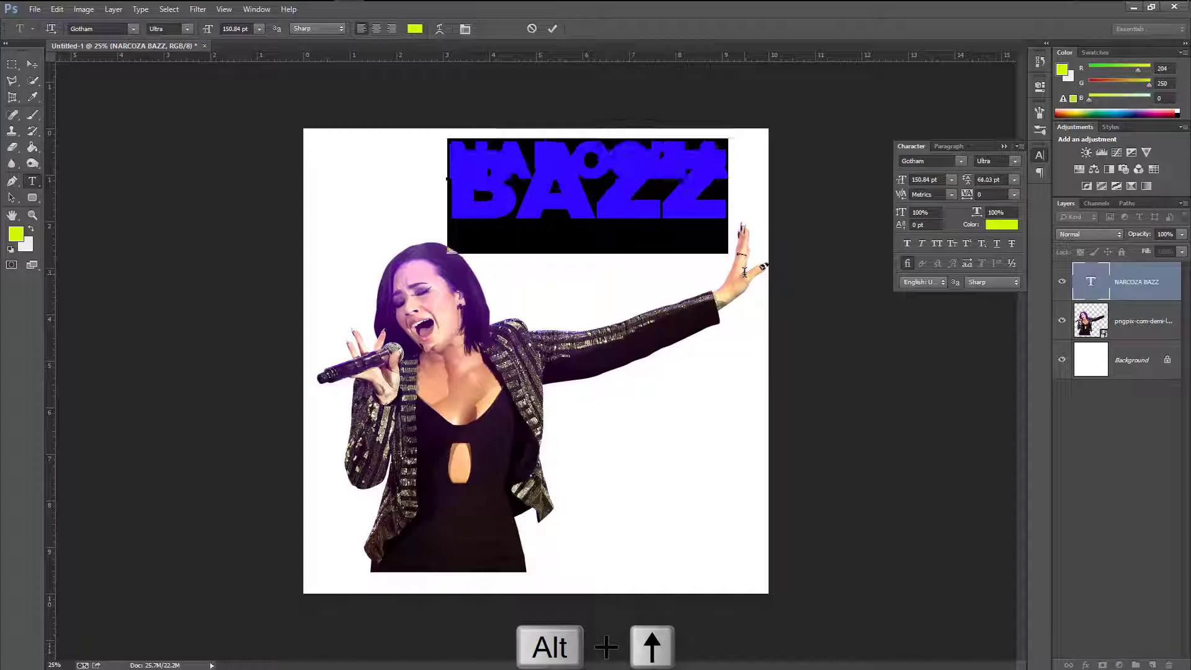
{"action": "key", "text": "alt+Up"}
{"action": "key", "text": "alt+Up"}
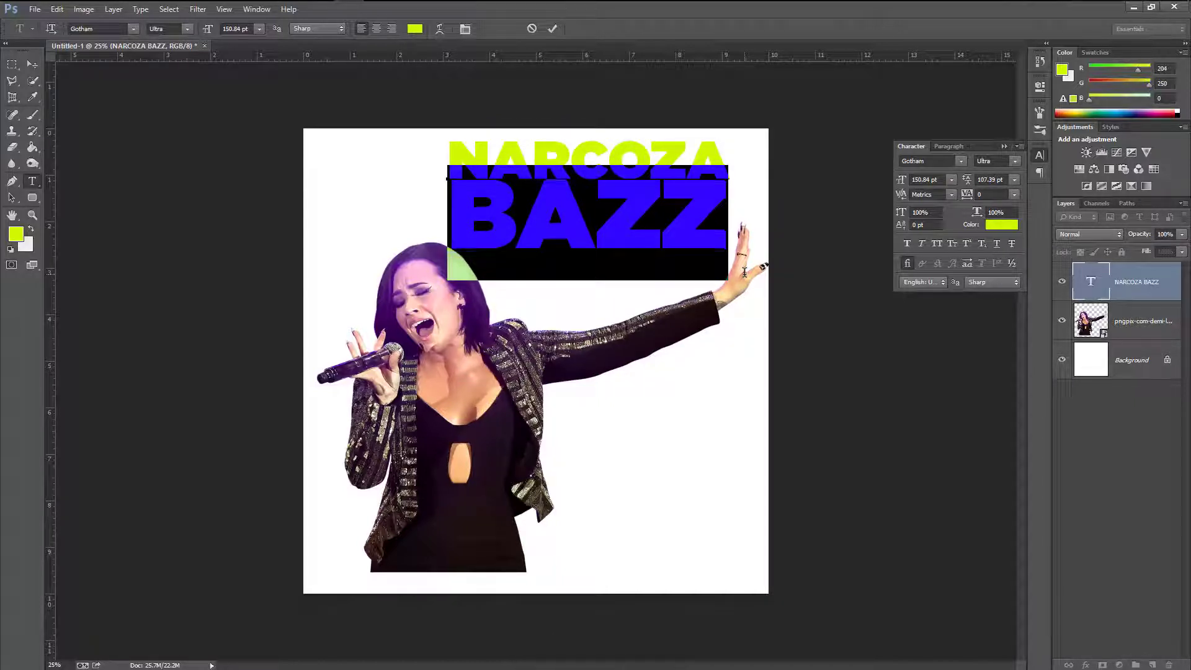
Tighten the kerning after the B in BAZZ to -20 and widen the word's tracking to 11.
{"action": "left_click", "coordinate": [452, 194]}
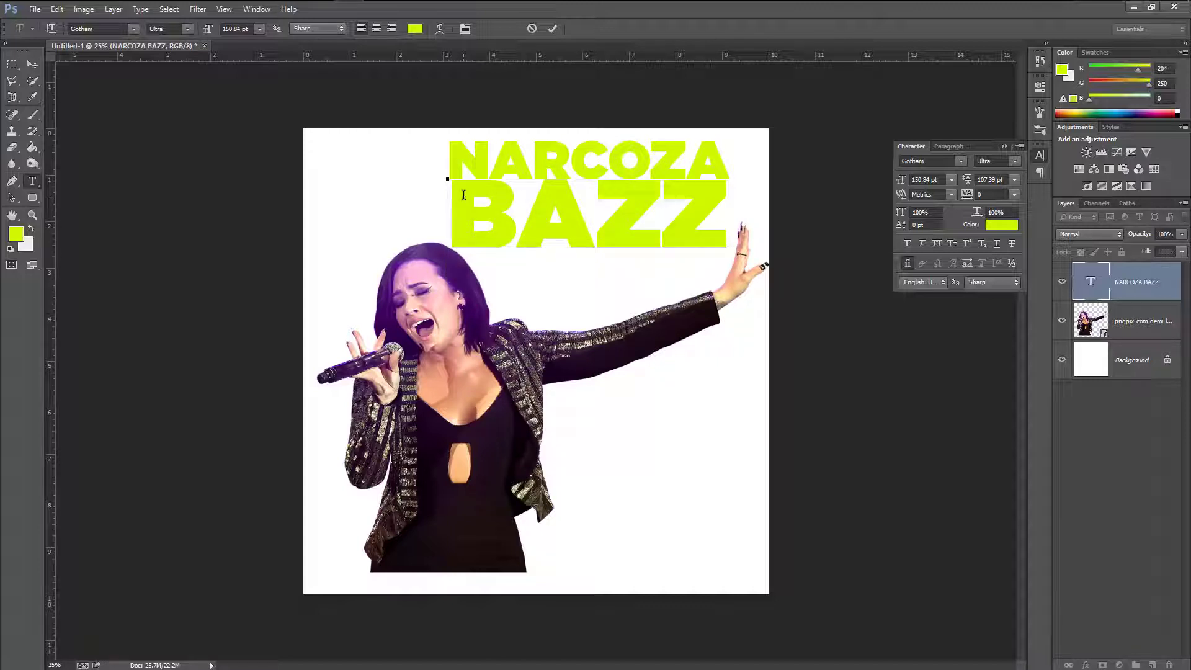
{"action": "key", "text": "alt+Left"}
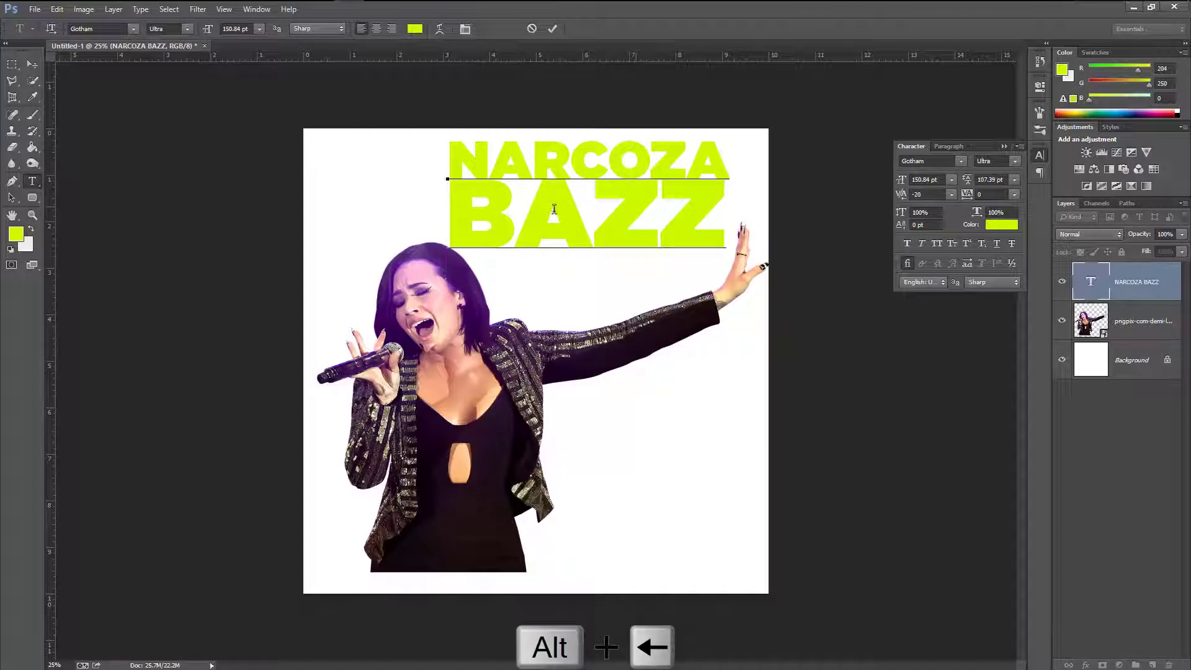
{"action": "key", "text": "ctrl+a"}
{"action": "key", "text": "alt+Right"}
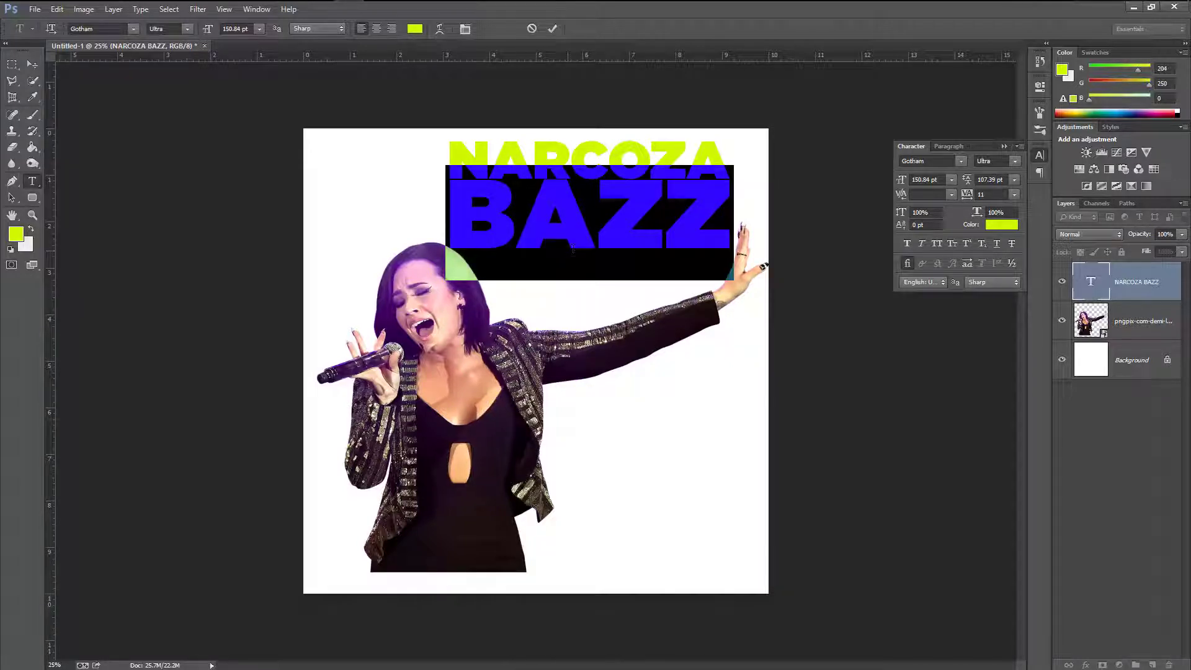
{"action": "left_click", "coordinate": [551, 28]}
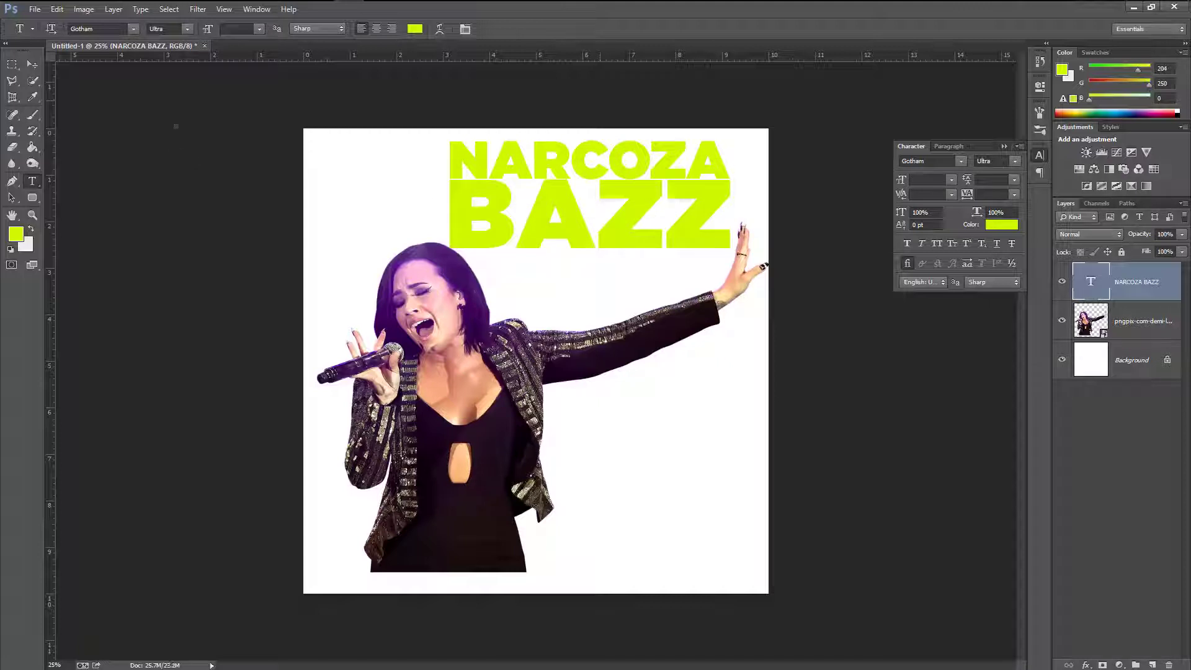
Move the title slightly down and right, and put its layer beneath the singer layer.
{"action": "left_click", "coordinate": [32, 65]}
{"action": "left_click_drag", "start_coordinate": [543, 219], "coordinate": [549, 252]}
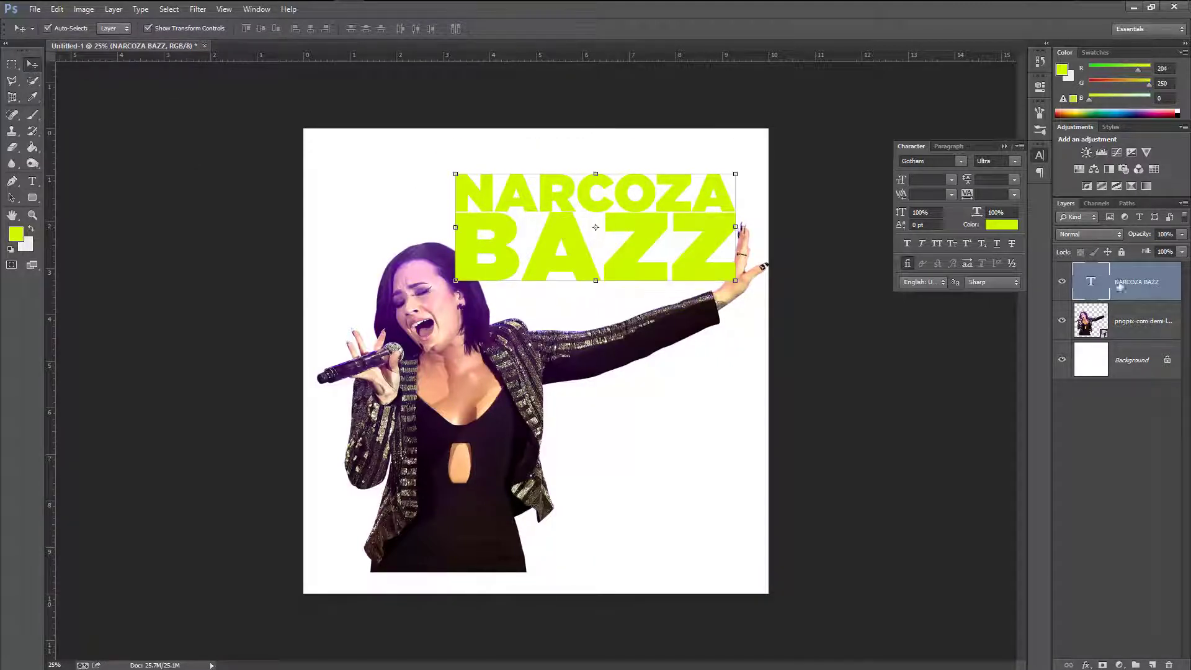
{"action": "left_click_drag", "start_coordinate": [1149, 279], "coordinate": [1140, 335]}
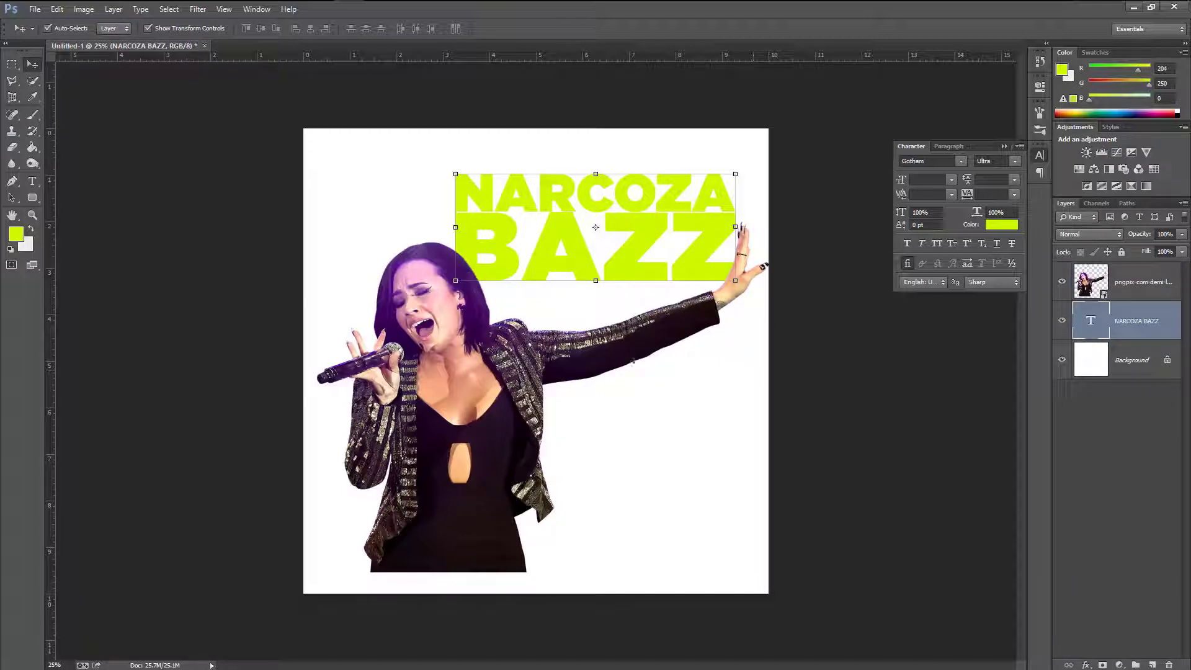
{"action": "left_click", "coordinate": [813, 416]}
{"action": "left_click_drag", "start_coordinate": [810, 407], "coordinate": [800, 406]}
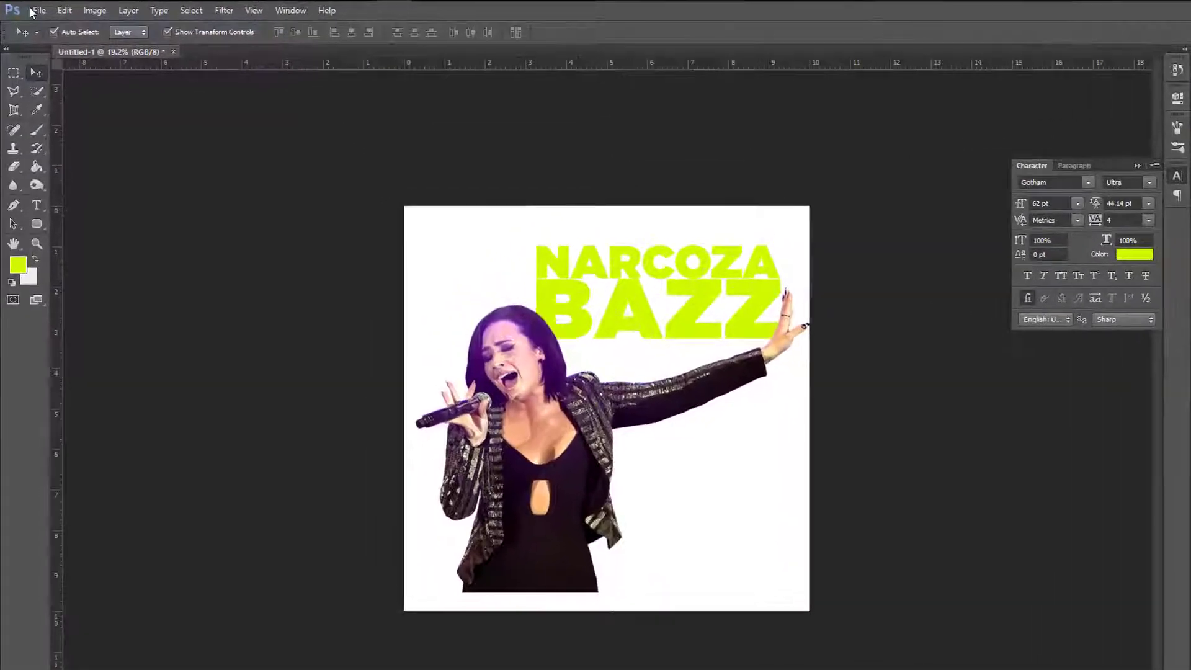
Place the watches_PNG9910 image on the poster and scale it up to about 98%.
{"action": "left_click", "coordinate": [35, 9]}
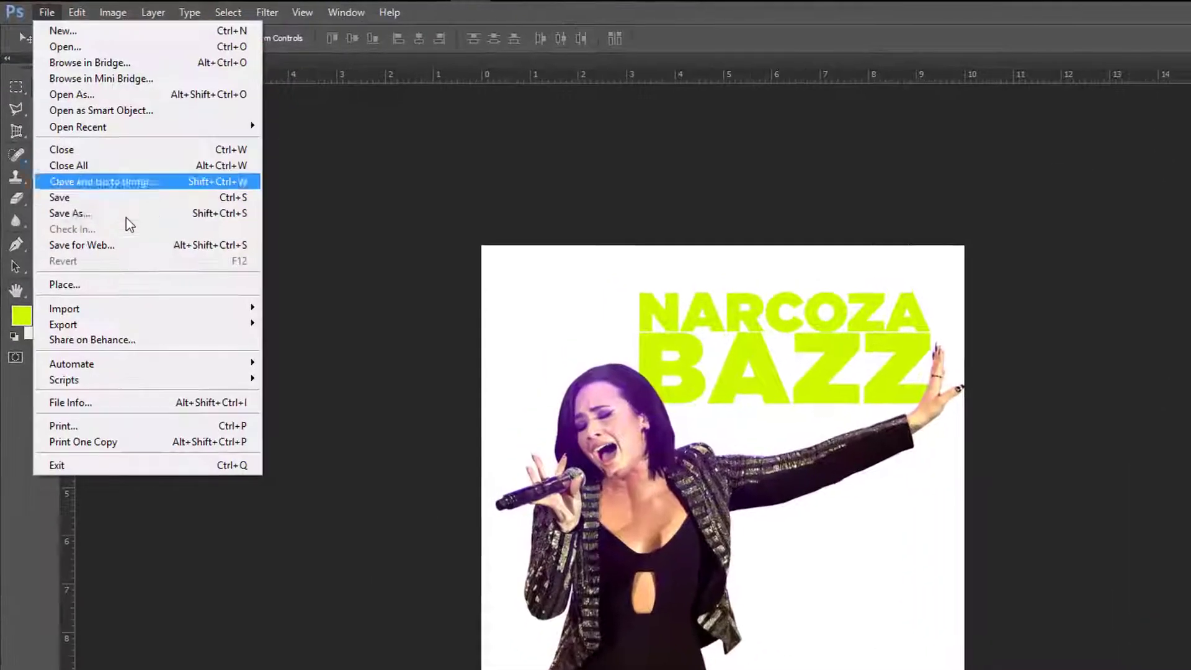
{"action": "left_click", "coordinate": [124, 284]}
{"action": "left_click", "coordinate": [480, 169]}
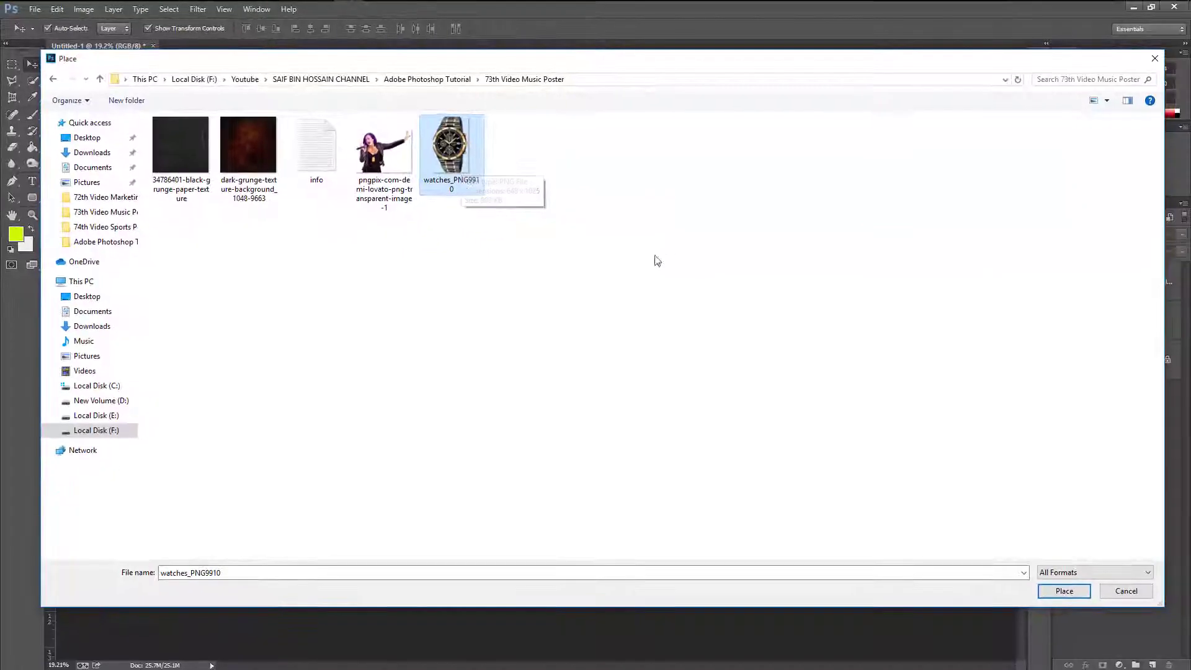
{"action": "left_click", "coordinate": [1062, 596]}
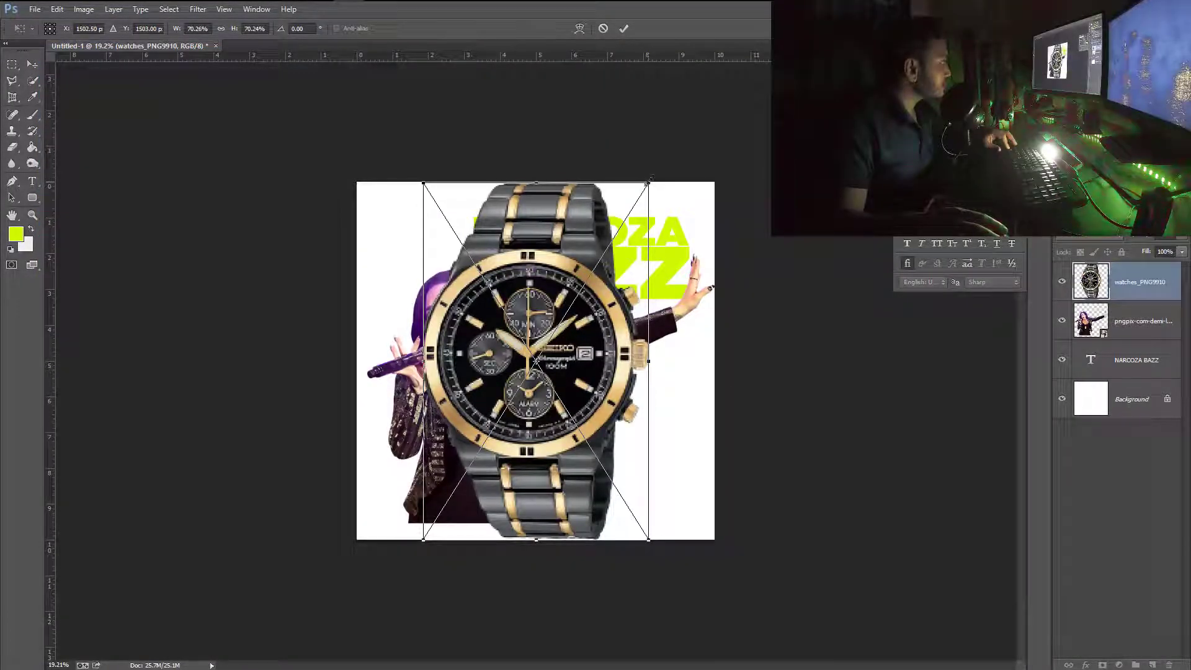
{"action": "left_click_drag", "start_coordinate": [649, 182], "coordinate": [700, 119]}
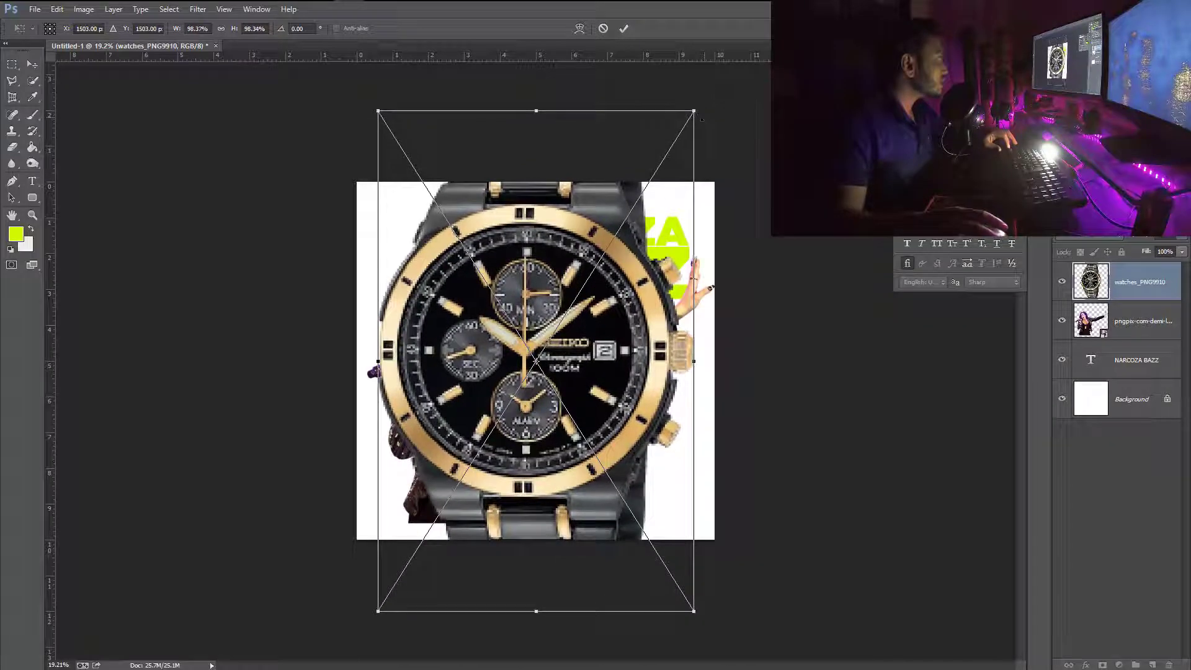
{"action": "key", "text": "Return"}
Put the watch layer beneath the title layer and enlarge the watch to about 111%, spanning the canvas width.
{"action": "left_click_drag", "start_coordinate": [1146, 289], "coordinate": [1129, 379]}
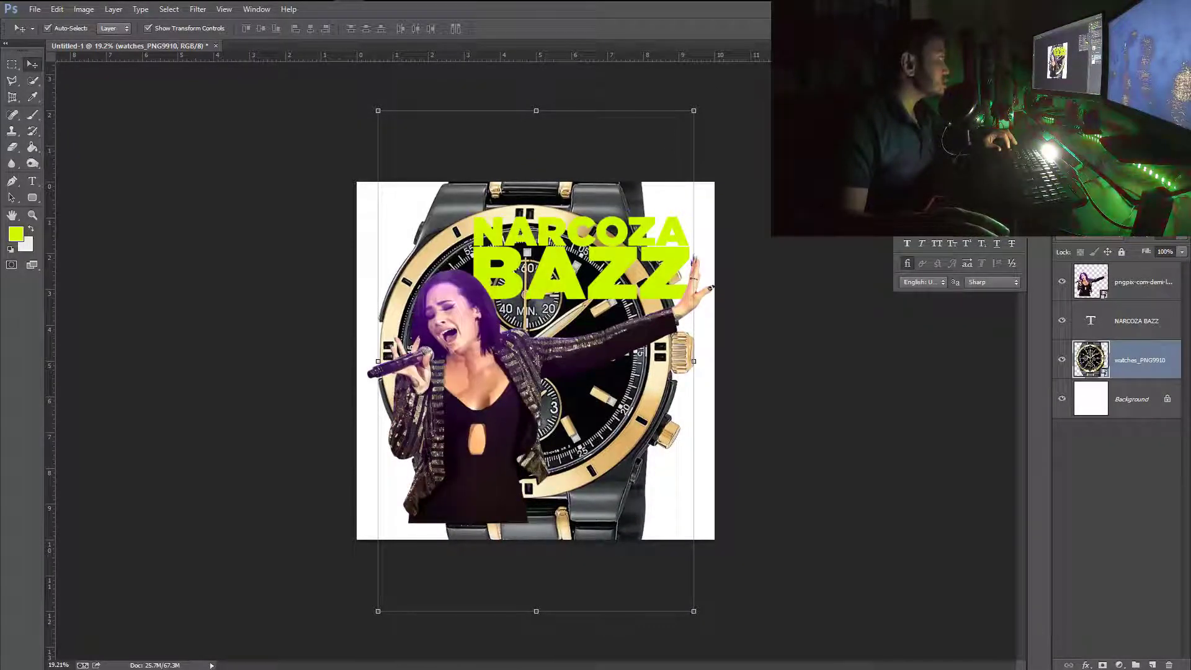
{"action": "left_click_drag", "start_coordinate": [696, 112], "coordinate": [720, 85]}
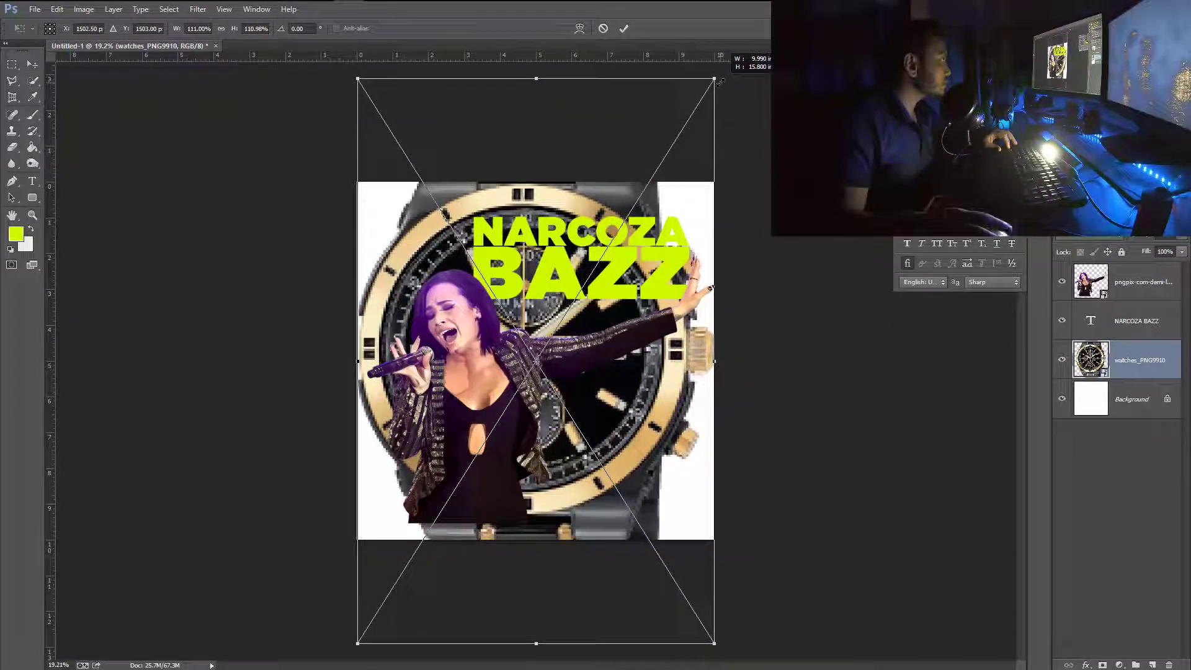
{"action": "key", "text": "Return"}
Scale the singer and title down together so both fit inside the watch.
{"action": "left_click", "coordinate": [705, 273]}
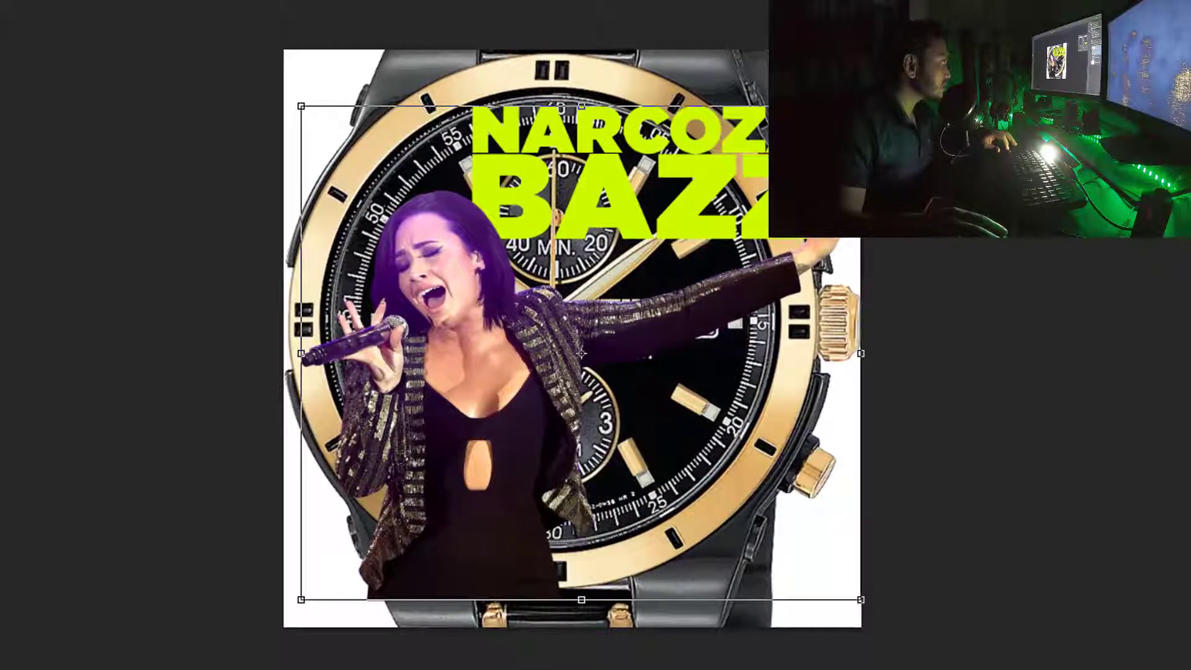
{"action": "left_click_drag", "start_coordinate": [860, 106], "coordinate": [821, 140]}
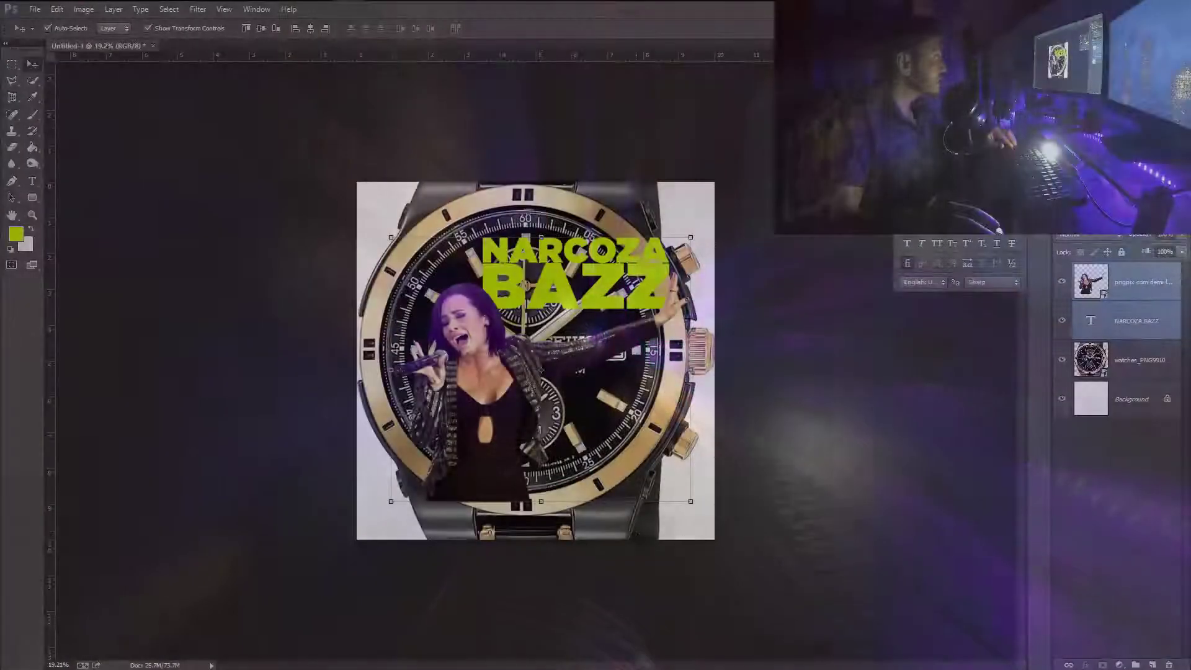
Place dark-grunge-texture-background_1048-9663 directly above the watch layer and enlarge it beyond the canvas edges.
{"action": "key", "text": "alt+bracketleft"}
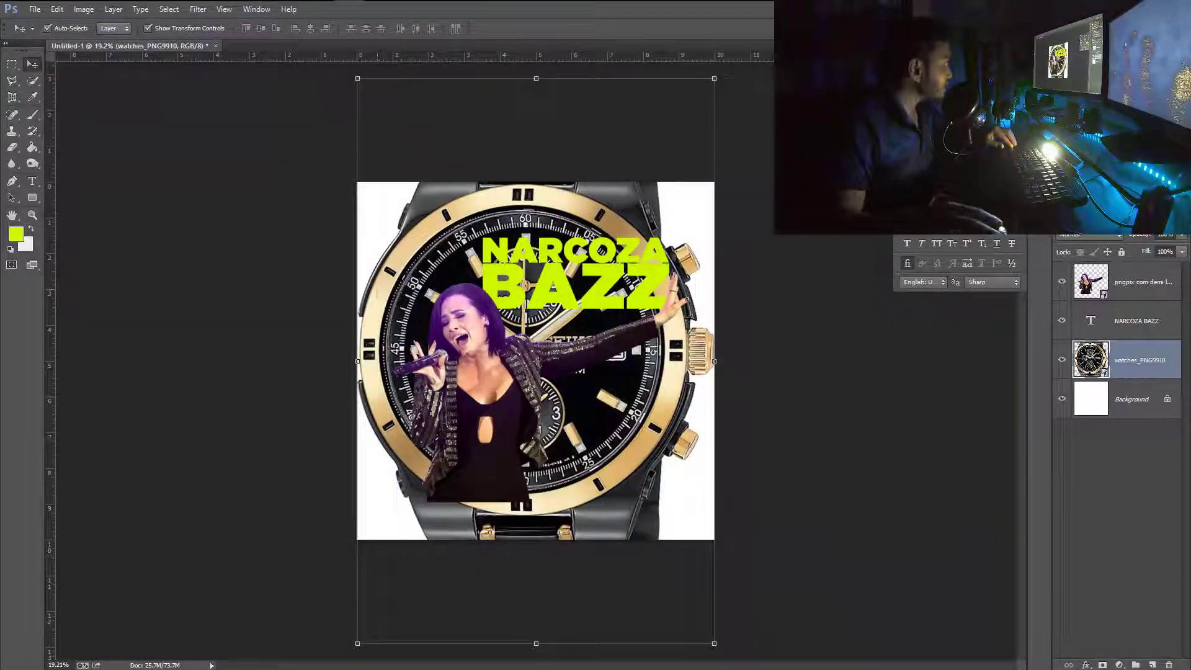
{"action": "left_click", "coordinate": [36, 10]}
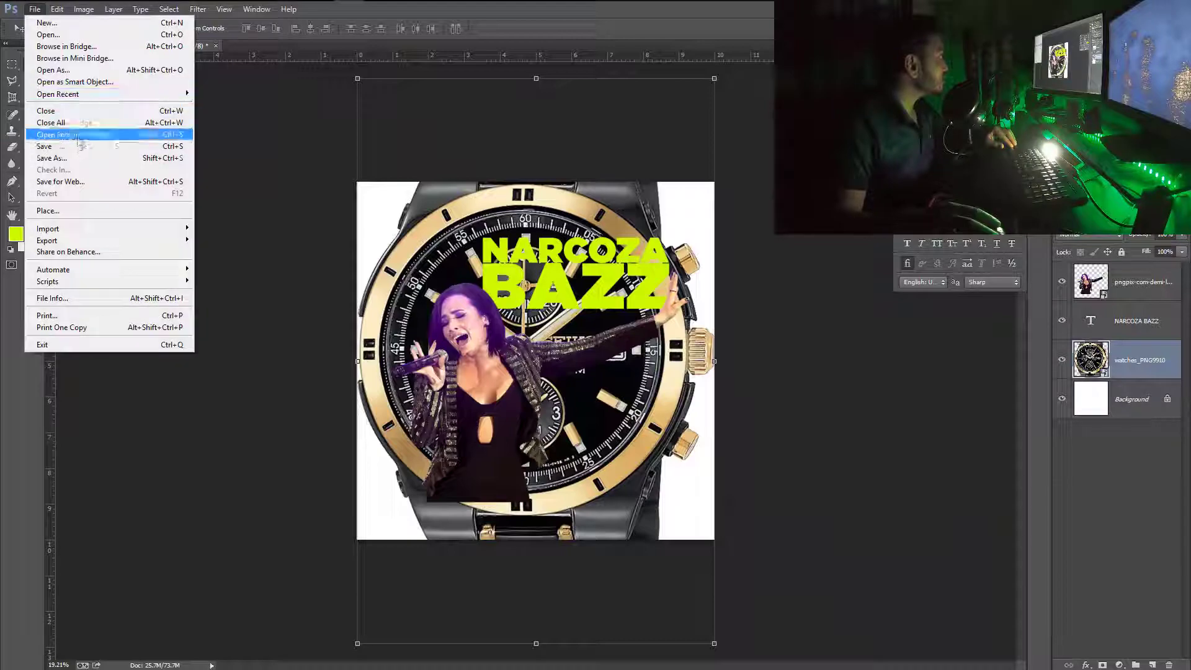
{"action": "left_click", "coordinate": [93, 206]}
{"action": "left_click", "coordinate": [248, 148]}
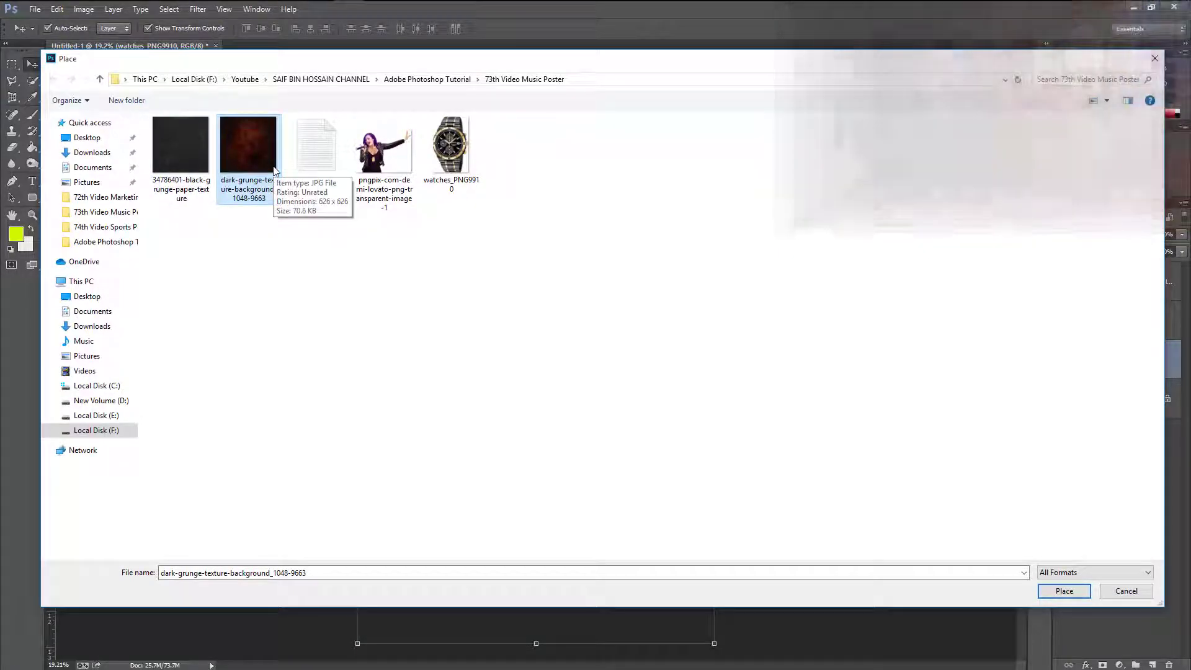
{"action": "double_click", "coordinate": [251, 158]}
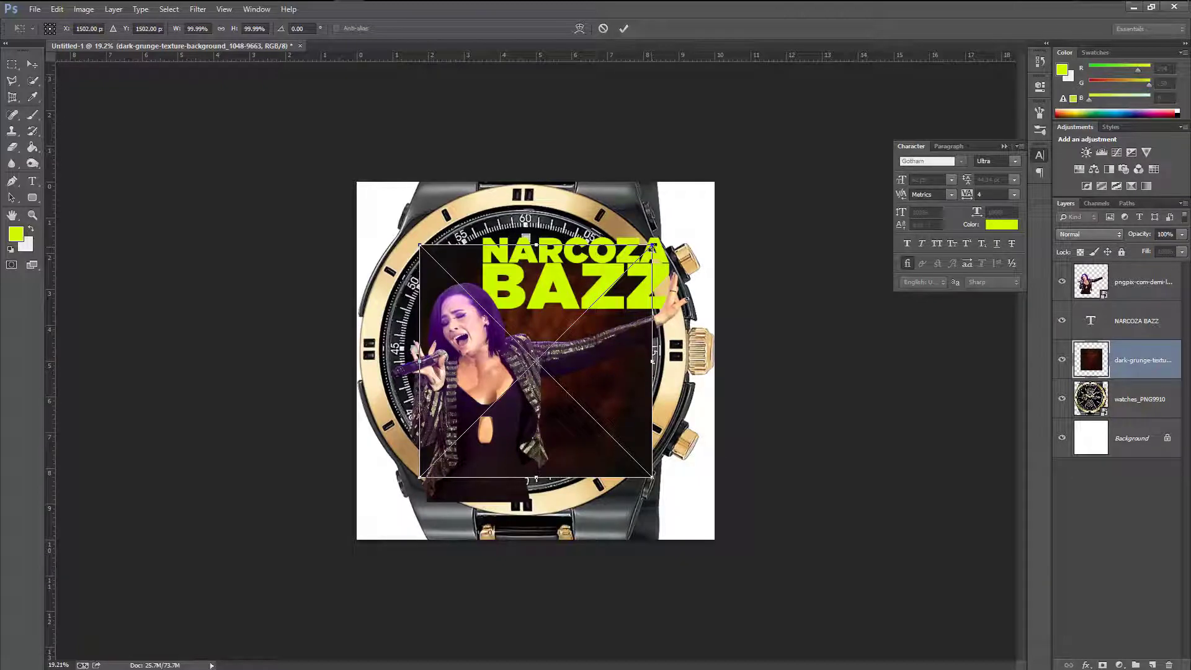
{"action": "left_click_drag", "start_coordinate": [653, 246], "coordinate": [733, 164]}
{"action": "key", "text": "Return"}
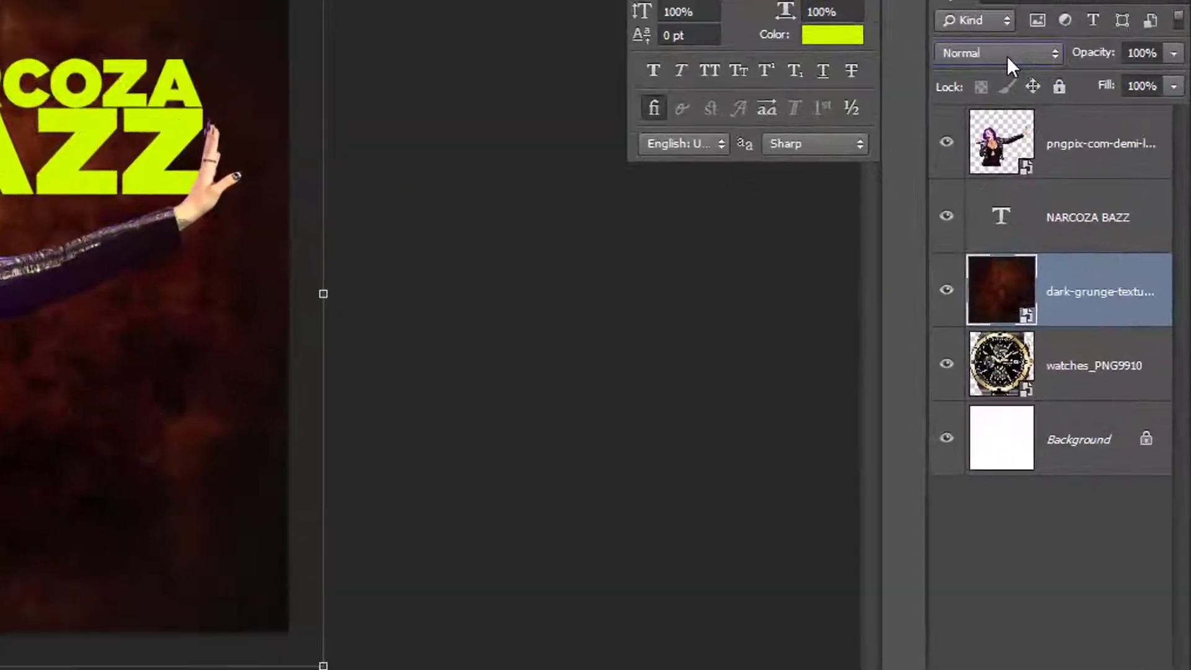
Set the grunge texture layer's blend mode to Hard Light and the watch layer's to Linear Burn.
{"action": "left_click", "coordinate": [1088, 233]}
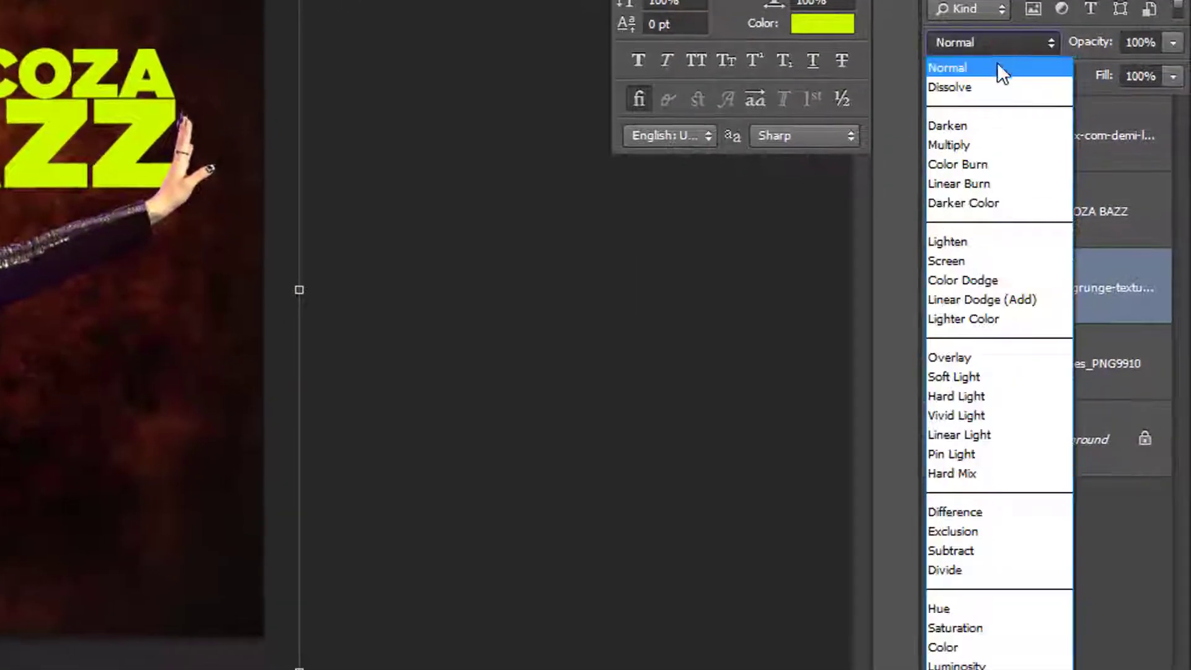
{"action": "left_click", "coordinate": [965, 401]}
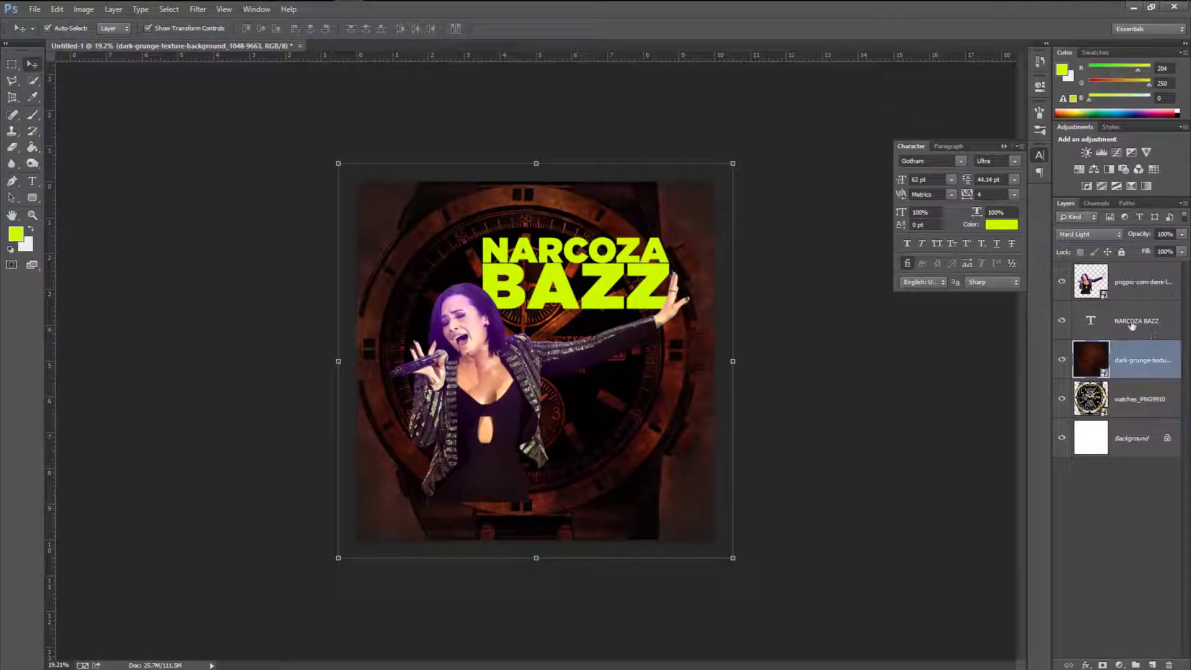
{"action": "left_click", "coordinate": [1129, 401]}
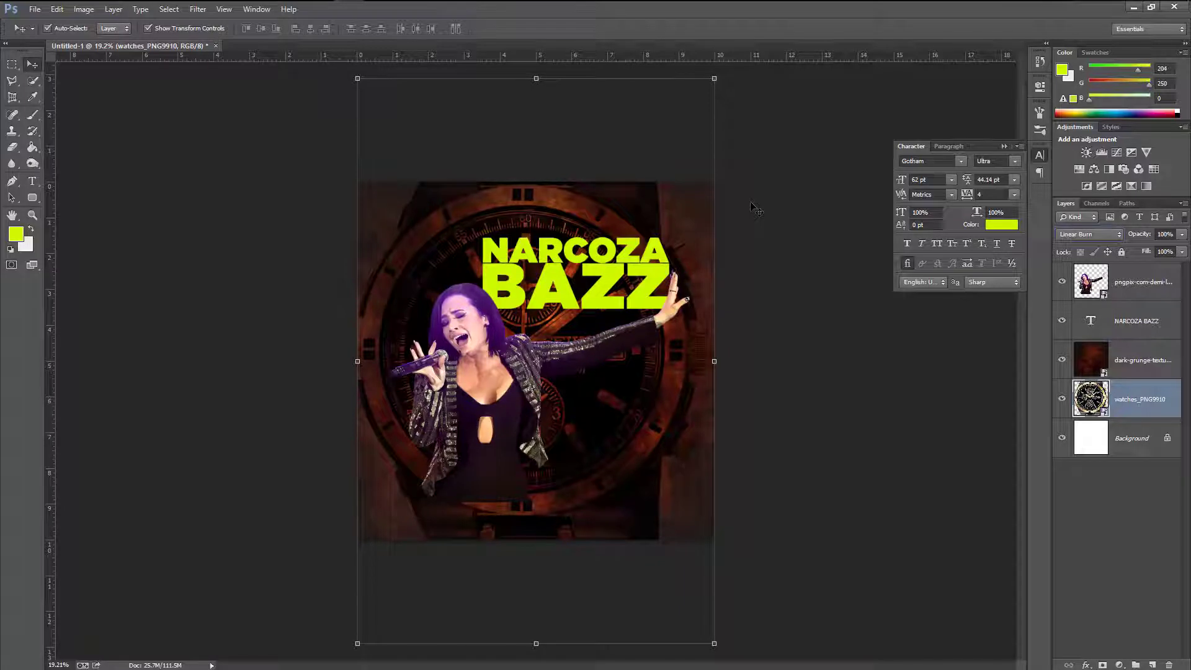
{"action": "left_click", "coordinate": [818, 482]}
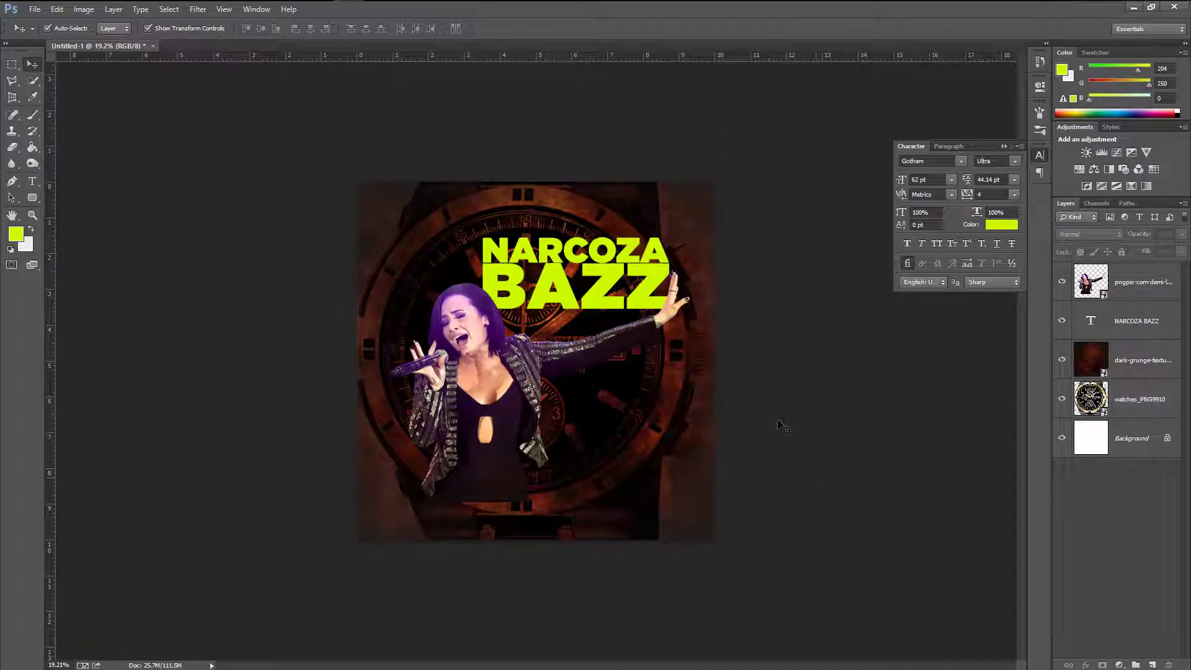
Copy the date lines "22" and "DEC" from the info Notepad file and add them as text near the poster's upper-left corner.
{"action": "left_click", "coordinate": [471, 372]}
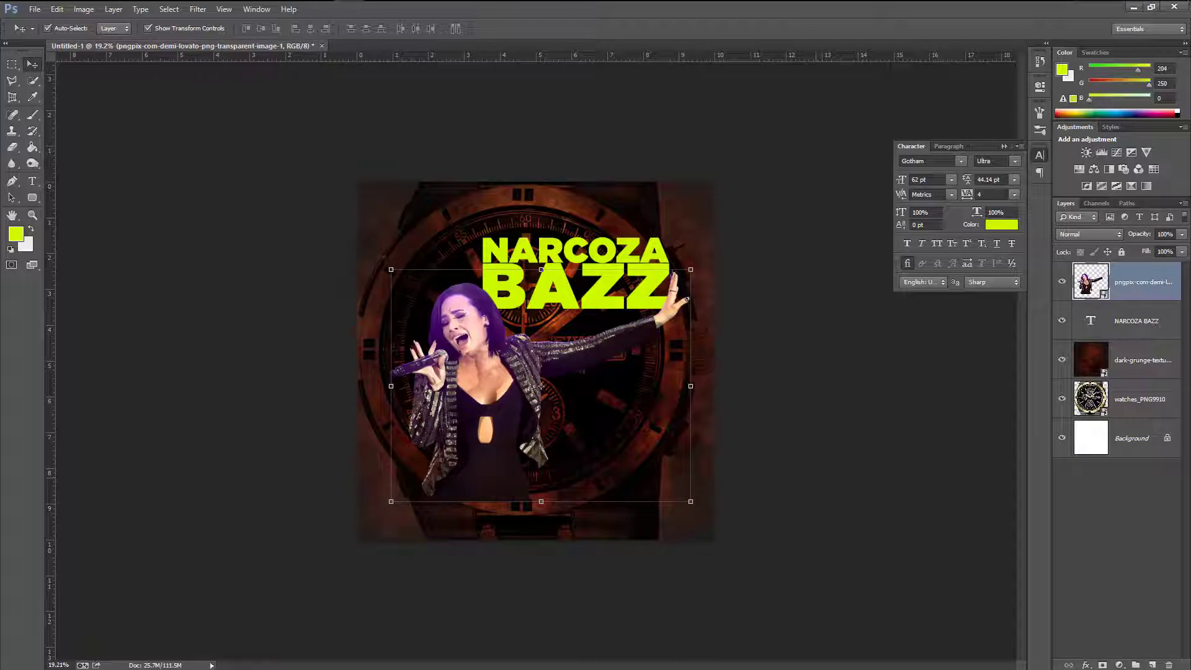
{"action": "left_click", "coordinate": [31, 183]}
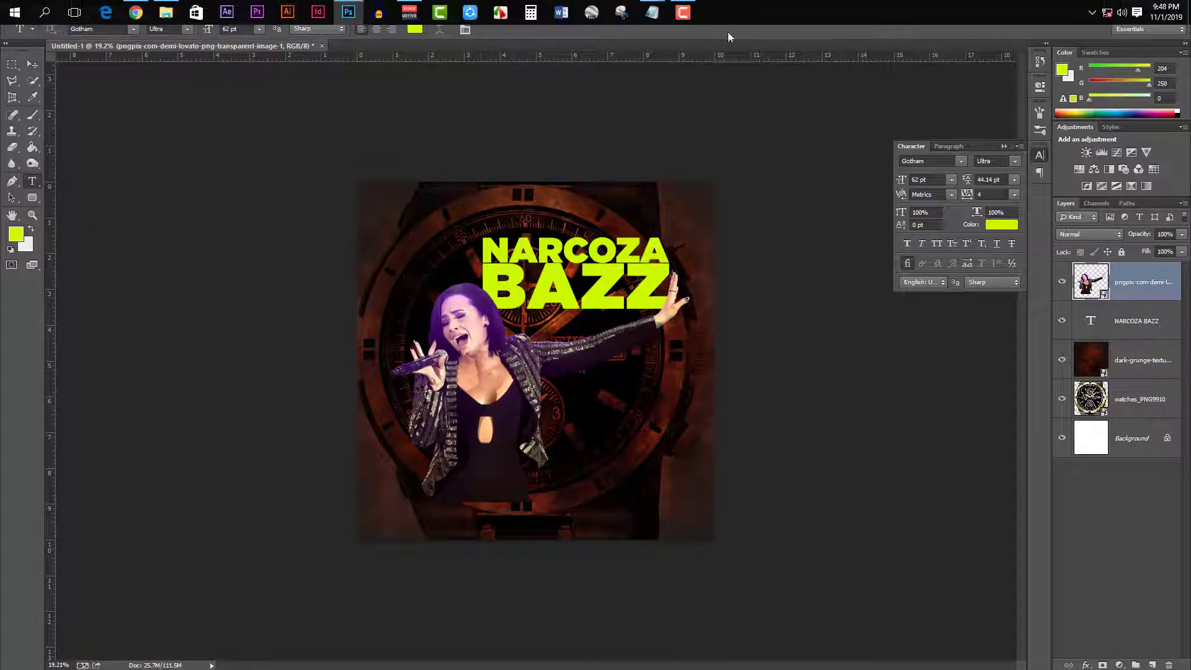
{"action": "mouse_move", "coordinate": [676, 13]}
{"action": "left_click", "coordinate": [586, 68]}
{"action": "left_click_drag", "start_coordinate": [383, 445], "coordinate": [399, 463]}
{"action": "right_click", "coordinate": [387, 456]}
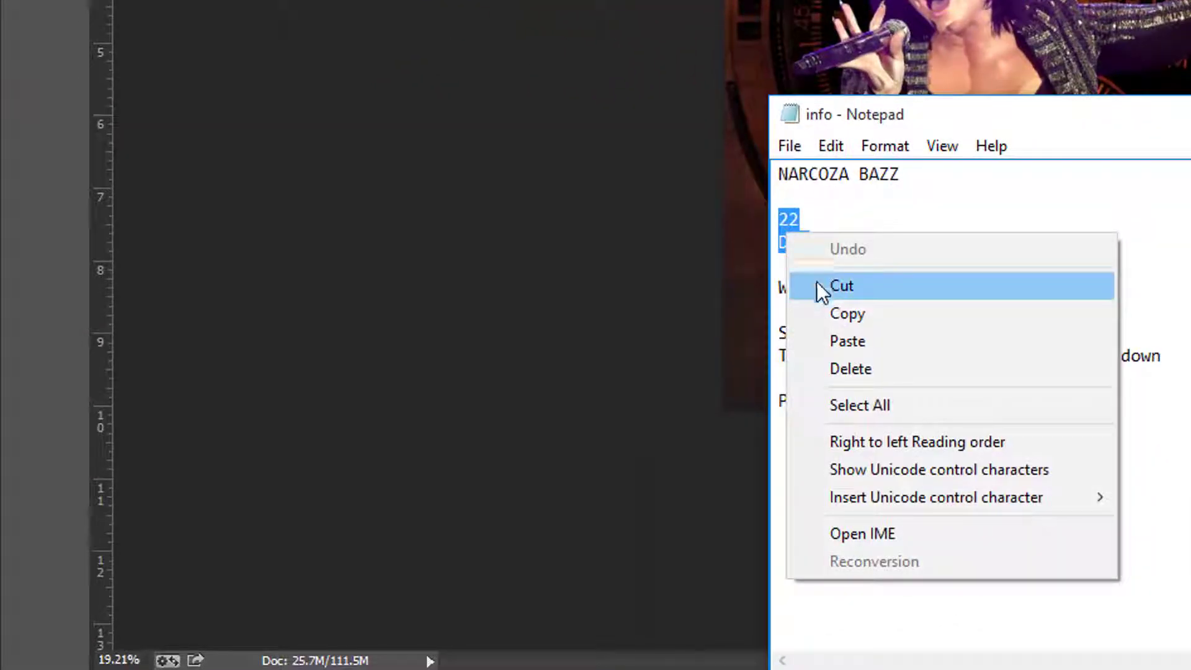
{"action": "left_click", "coordinate": [847, 318]}
{"action": "key", "text": "alt+Tab"}
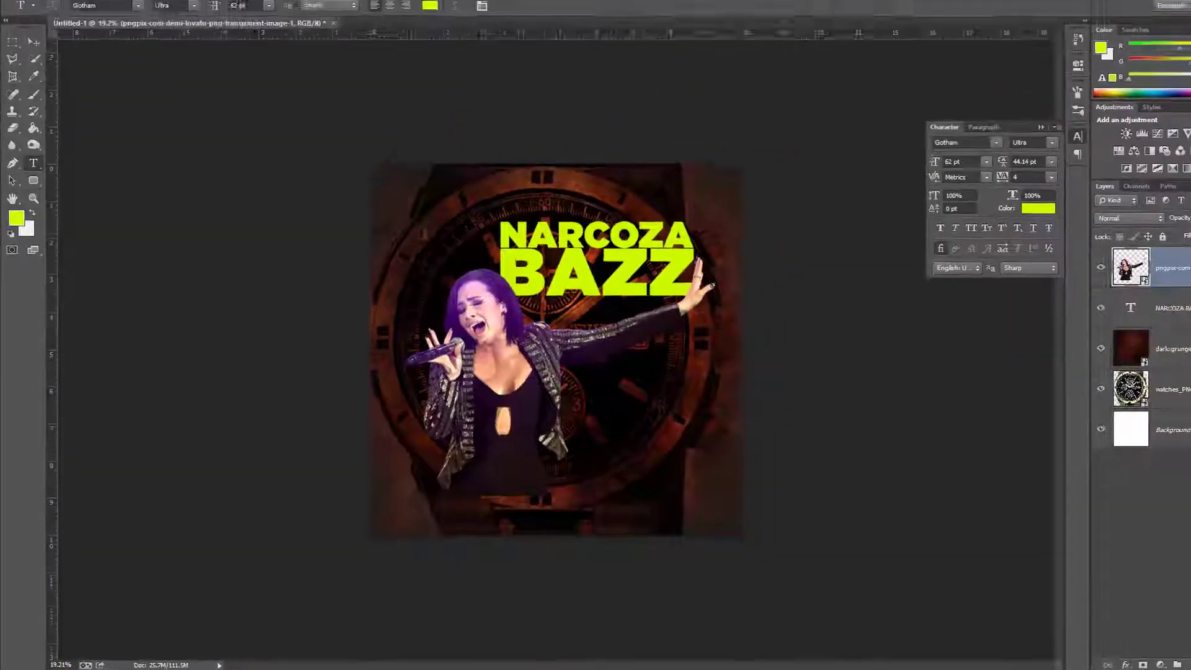
{"action": "left_click", "coordinate": [405, 228]}
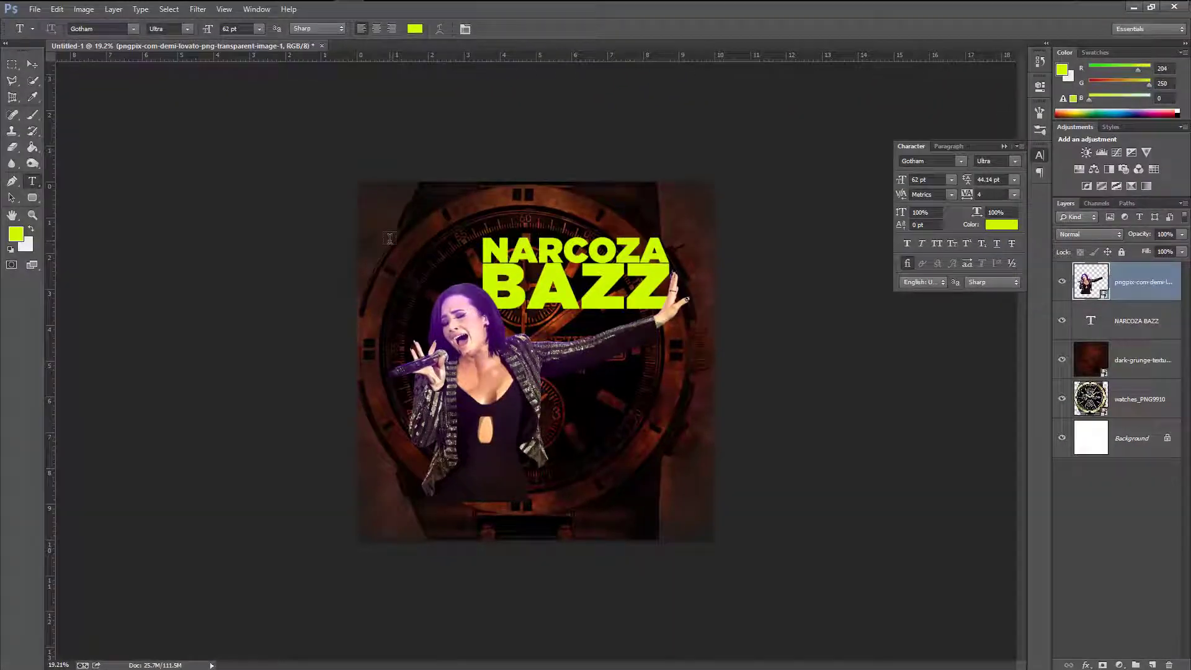
{"action": "key", "text": "ctrl+v"}
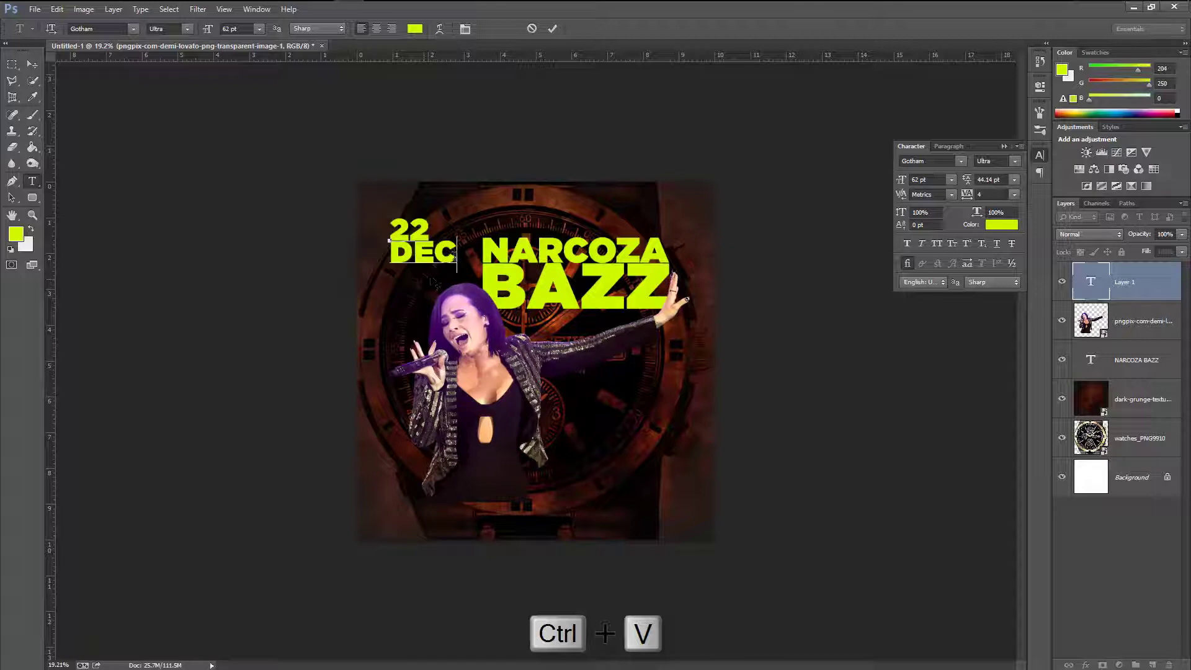
Set the date text's font to Bebas Neue and enlarge the "22" line to 93 pt.
{"action": "left_click_drag", "start_coordinate": [457, 262], "coordinate": [385, 223]}
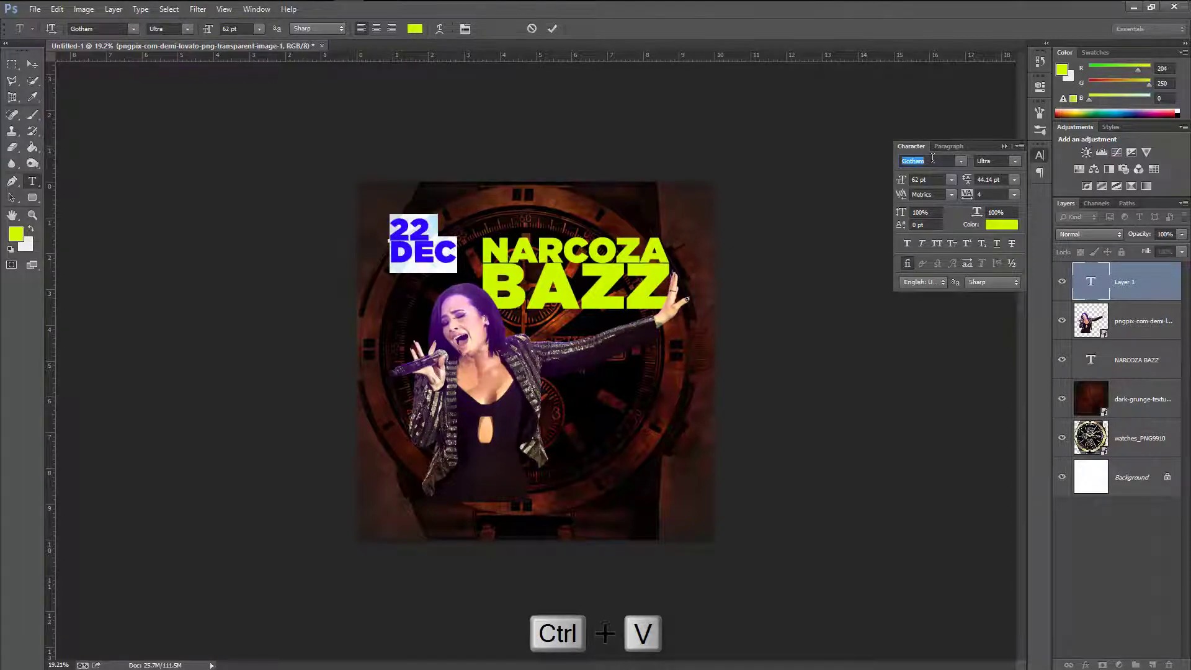
{"action": "type", "text": "Bebas Neue"}
{"action": "key", "text": "Return"}
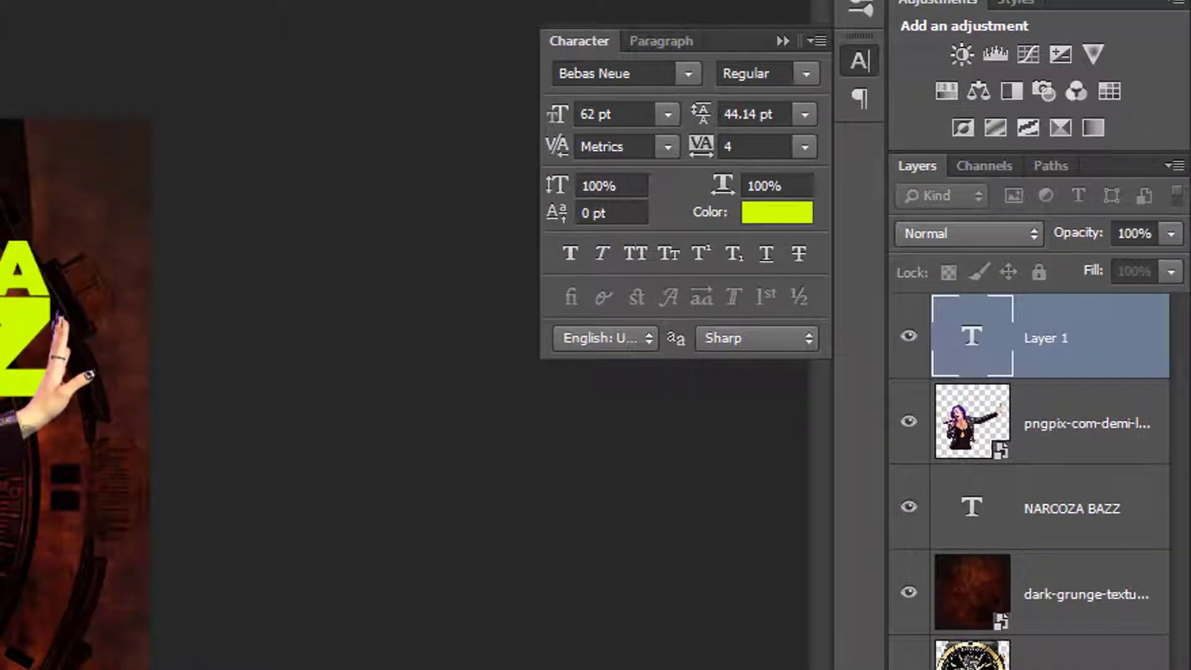
{"action": "key", "text": "ctrl+shift+period"}
{"action": "key", "text": "ctrl+shift+period"}
{"action": "key", "text": "ctrl+shift+period"}
{"action": "key", "text": "ctrl+shift+period"}
{"action": "key", "text": "ctrl+shift+period"}
{"action": "key", "text": "ctrl+shift+period"}
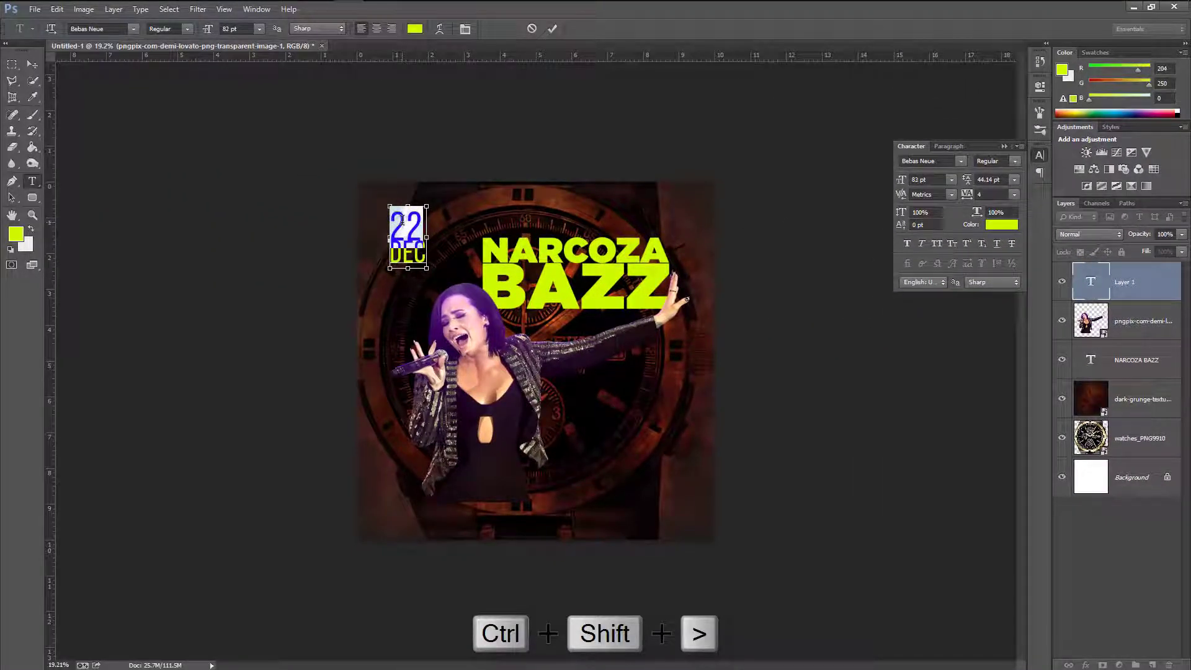
{"action": "key", "text": "ctrl+shift+period"}
{"action": "key", "text": "ctrl+shift+period"}
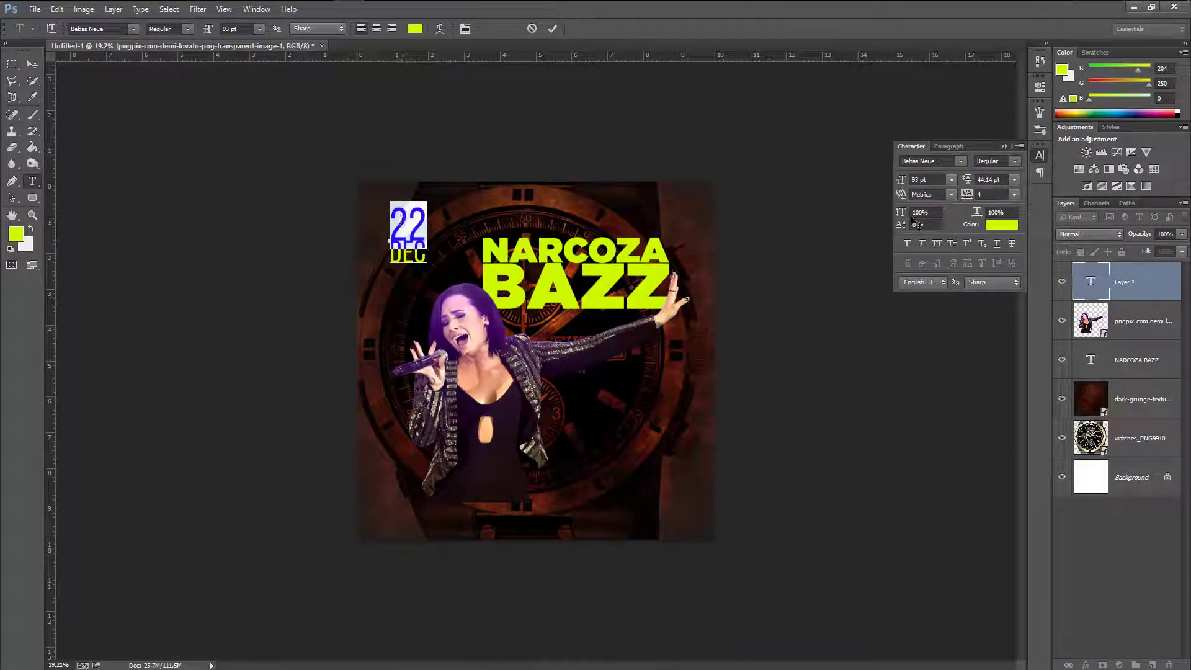
Make the "22" line Bold and move the date text slightly closer to the poster's upper-left corner.
{"action": "left_click", "coordinate": [996, 161]}
{"action": "left_click", "coordinate": [989, 210]}
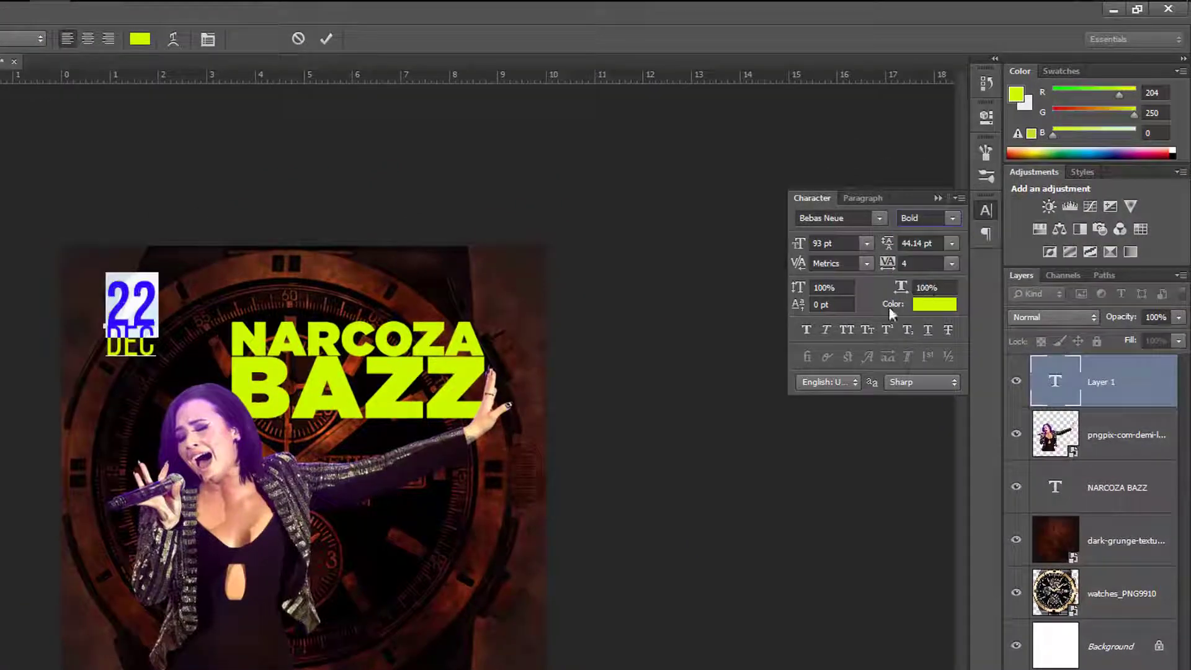
{"action": "key", "text": "ctrl+Return"}
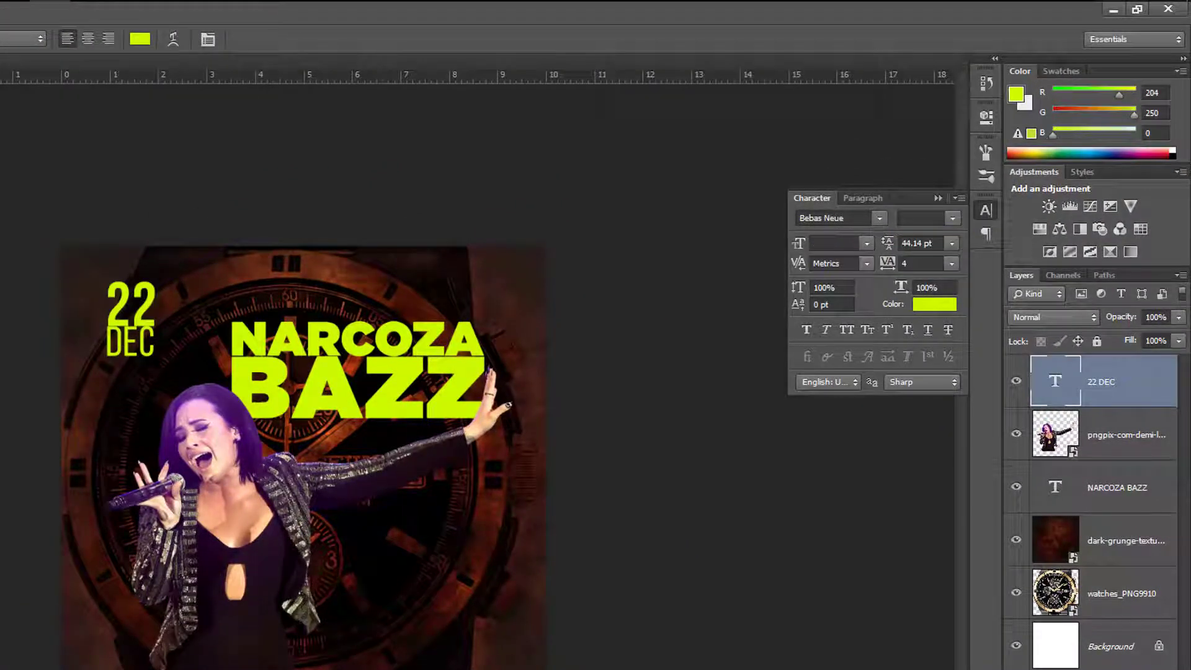
{"action": "key", "text": "v"}
{"action": "left_click_drag", "start_coordinate": [137, 309], "coordinate": [124, 313]}
{"action": "left_click", "coordinate": [462, 14]}
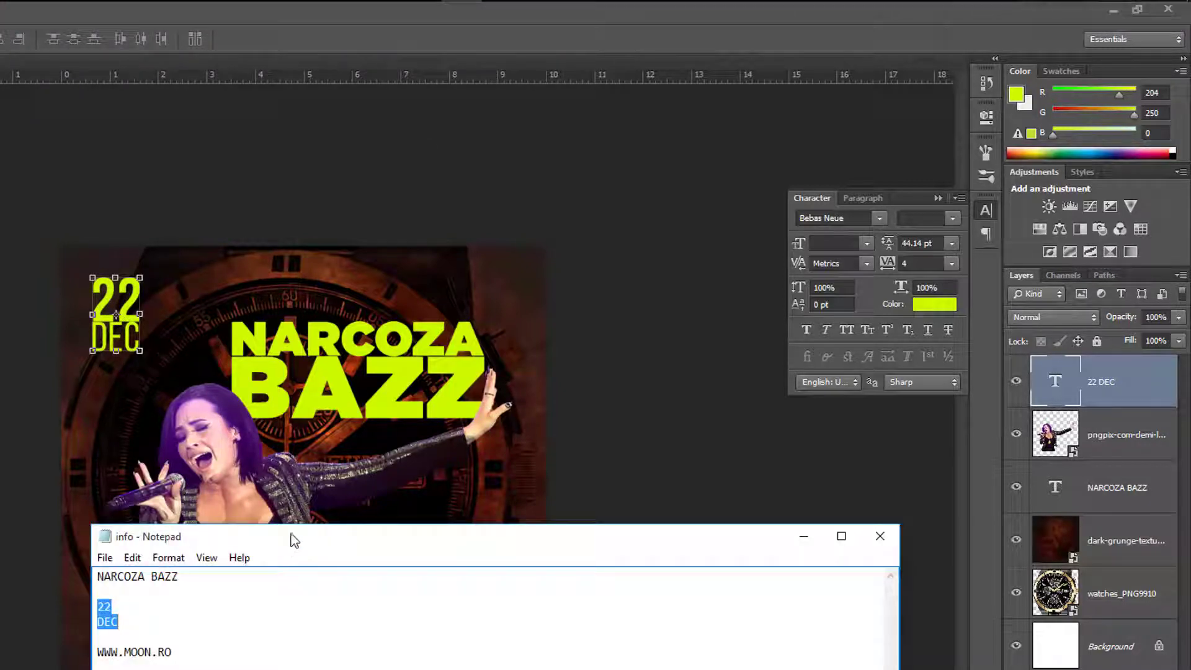
{"action": "left_click_drag", "start_coordinate": [293, 540], "coordinate": [542, 348]}
{"action": "left_click_drag", "start_coordinate": [449, 463], "coordinate": [358, 462]}
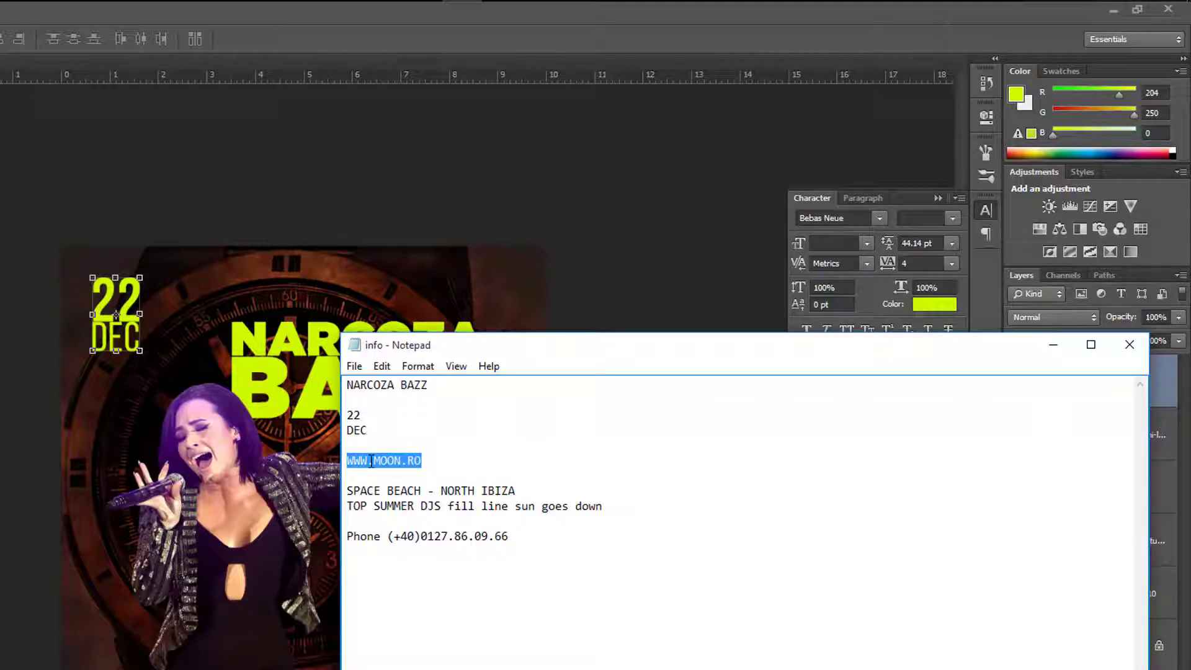
{"action": "right_click", "coordinate": [370, 461]}
{"action": "left_click", "coordinate": [409, 513]}
{"action": "left_click", "coordinate": [131, 436]}
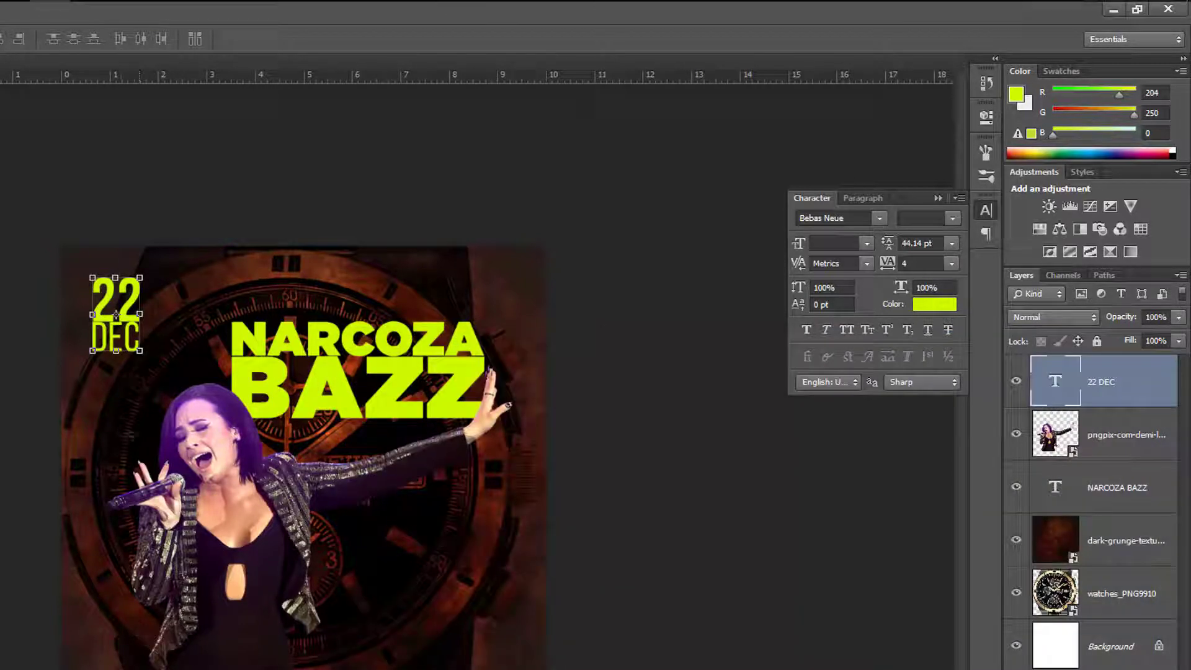
{"action": "key", "text": "t"}
{"action": "left_click", "coordinate": [101, 604]}
{"action": "key", "text": "ctrl+v"}
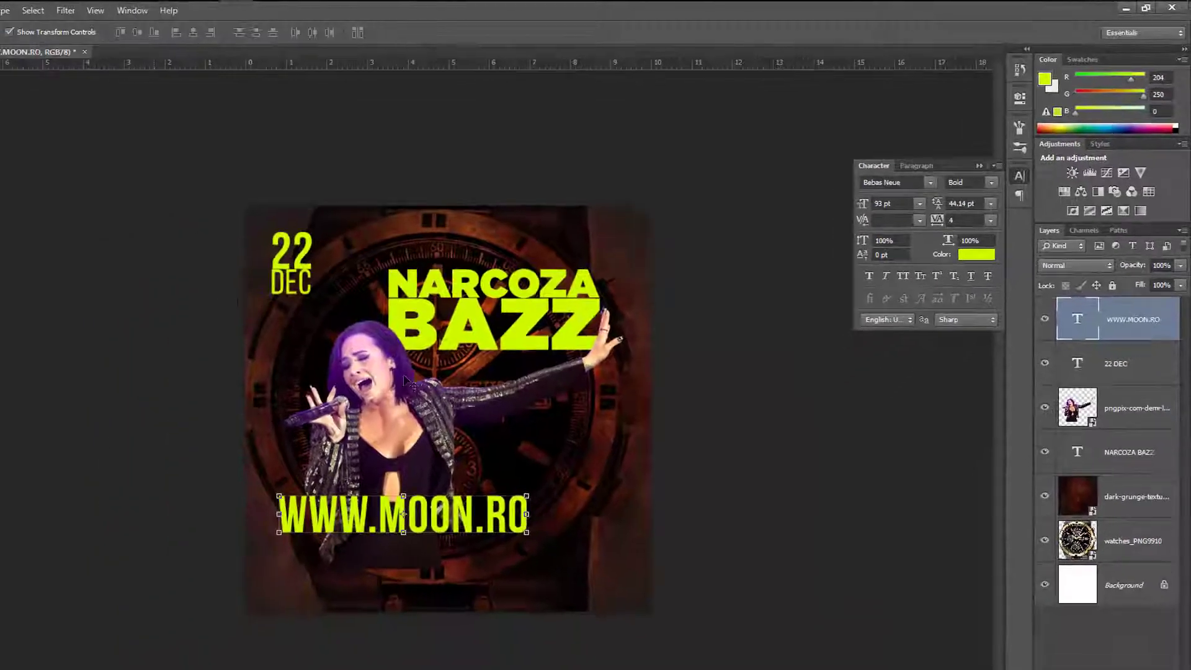
{"action": "key", "text": "ctrl+Return"}
{"action": "key", "text": "ctrl+t"}
{"action": "left_click_drag", "start_coordinate": [611, 400], "coordinate": [439, 462]}
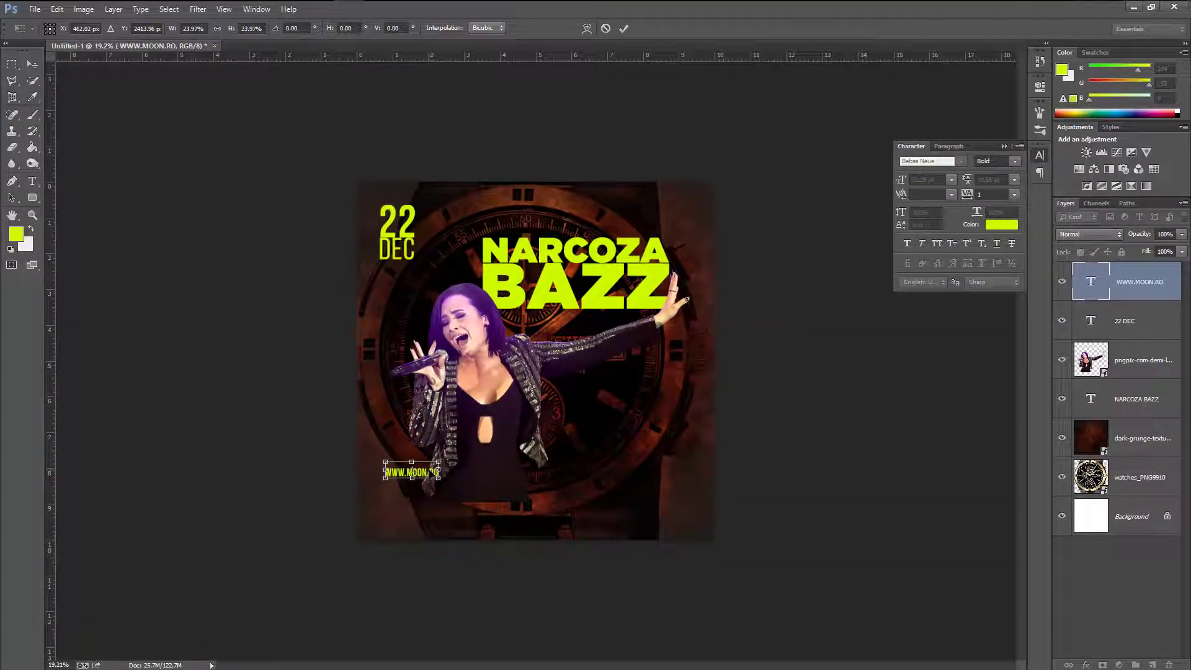
{"action": "key", "text": "Return"}
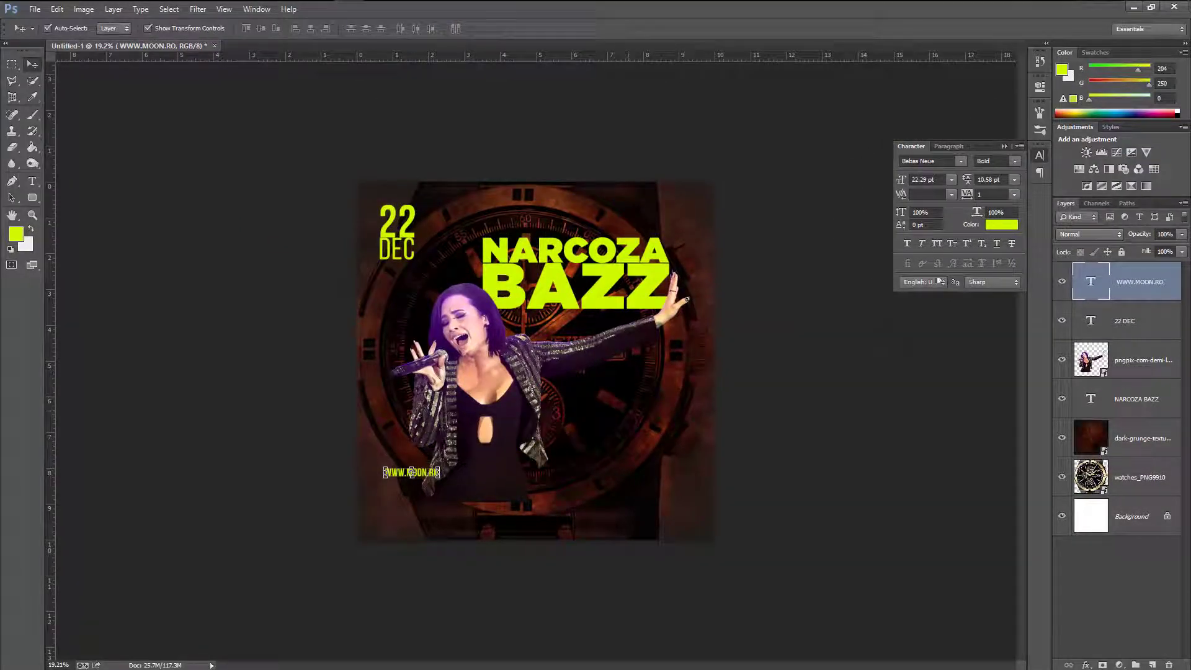
{"action": "left_click", "coordinate": [32, 181]}
{"action": "triple_click", "coordinate": [418, 474]}
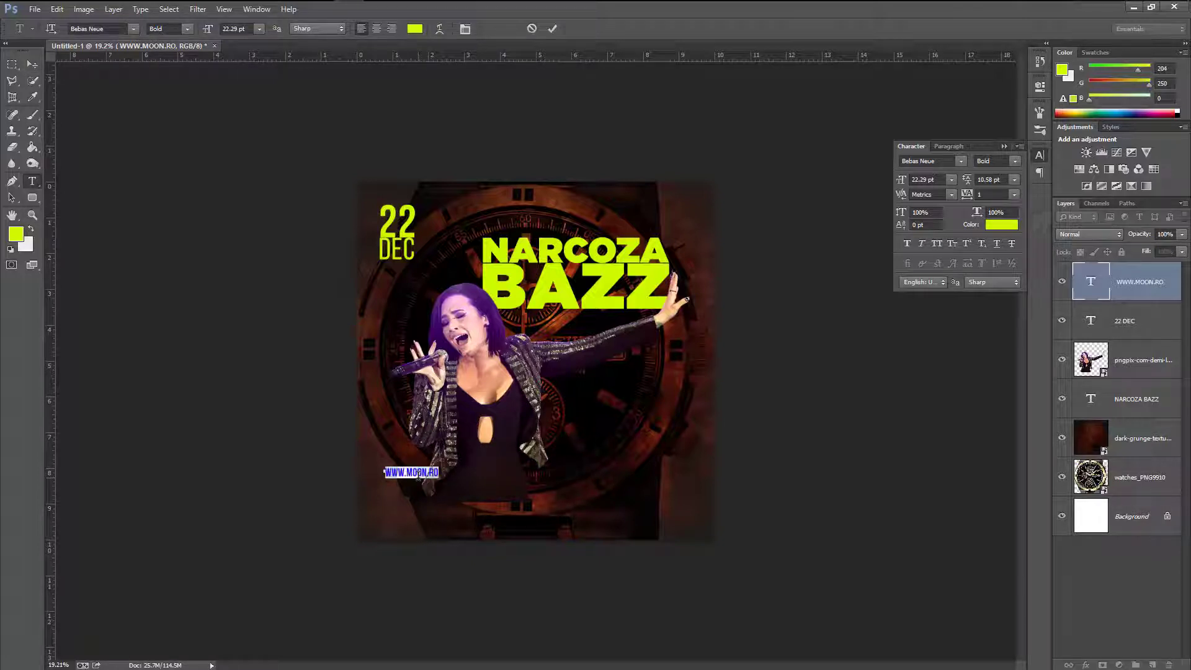
{"action": "key", "text": "alt+Right"}
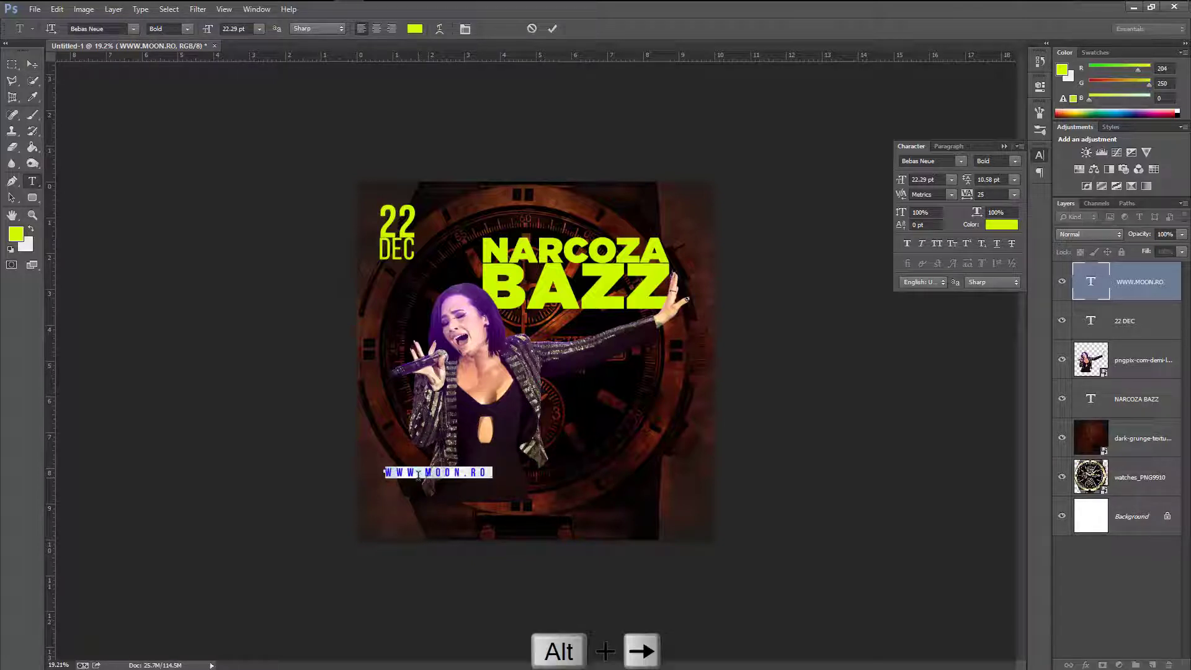
{"action": "left_click", "coordinate": [555, 29]}
{"action": "left_click", "coordinate": [33, 65]}
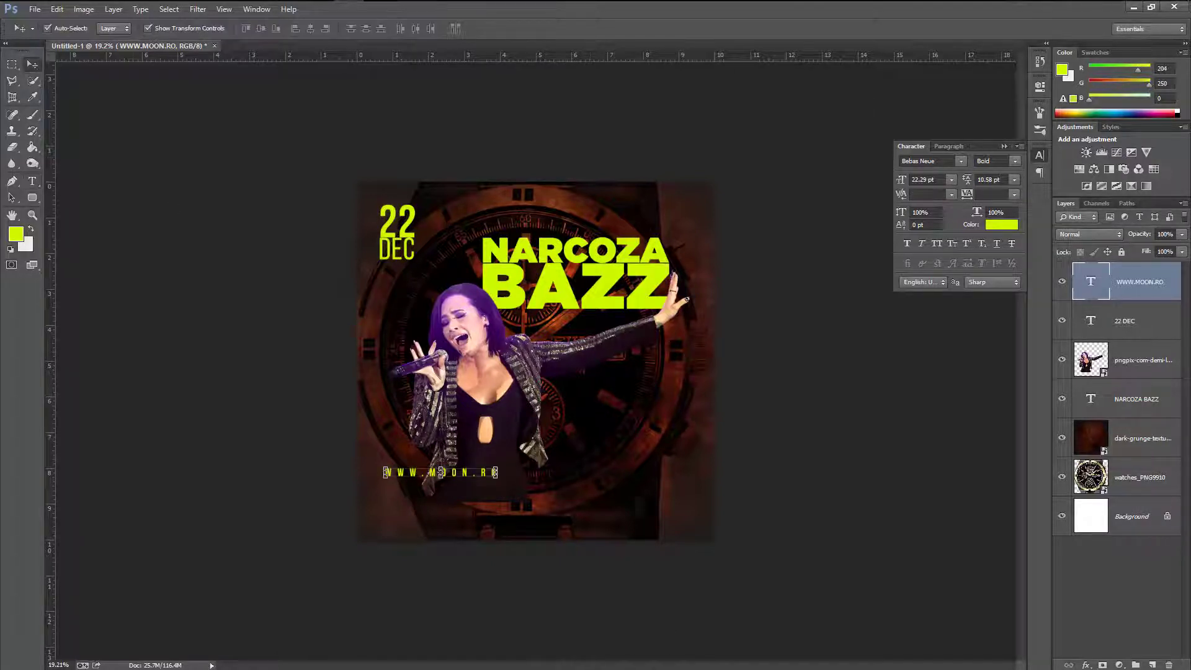
{"action": "left_click", "coordinate": [998, 161]}
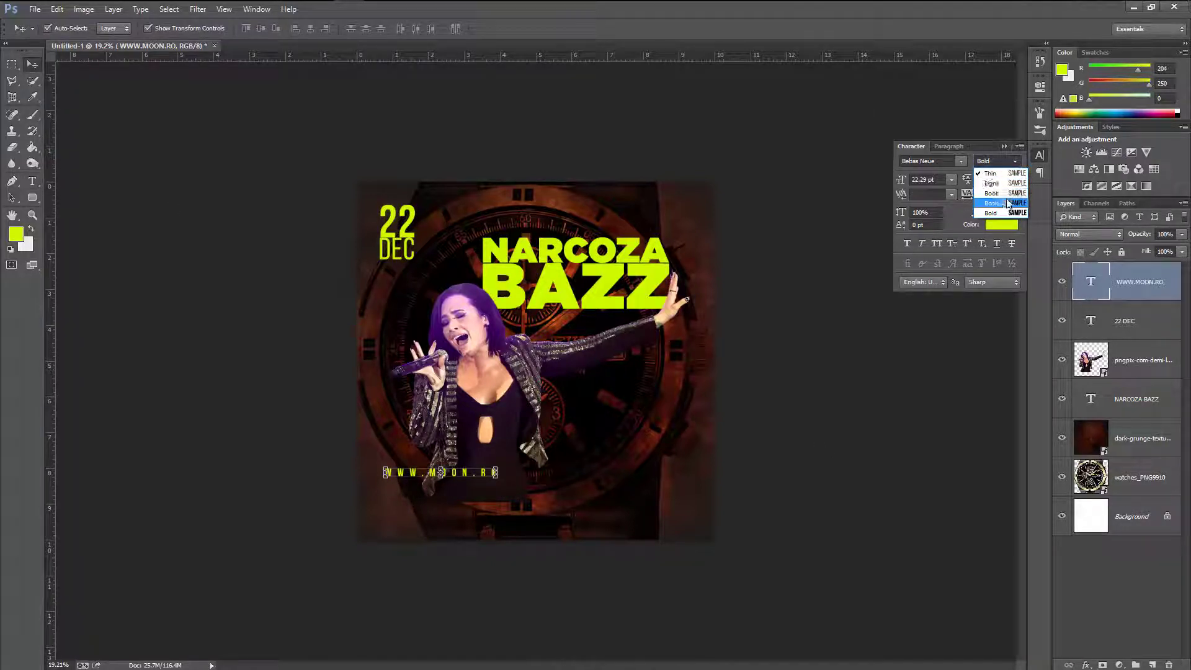
{"action": "left_click", "coordinate": [1006, 199]}
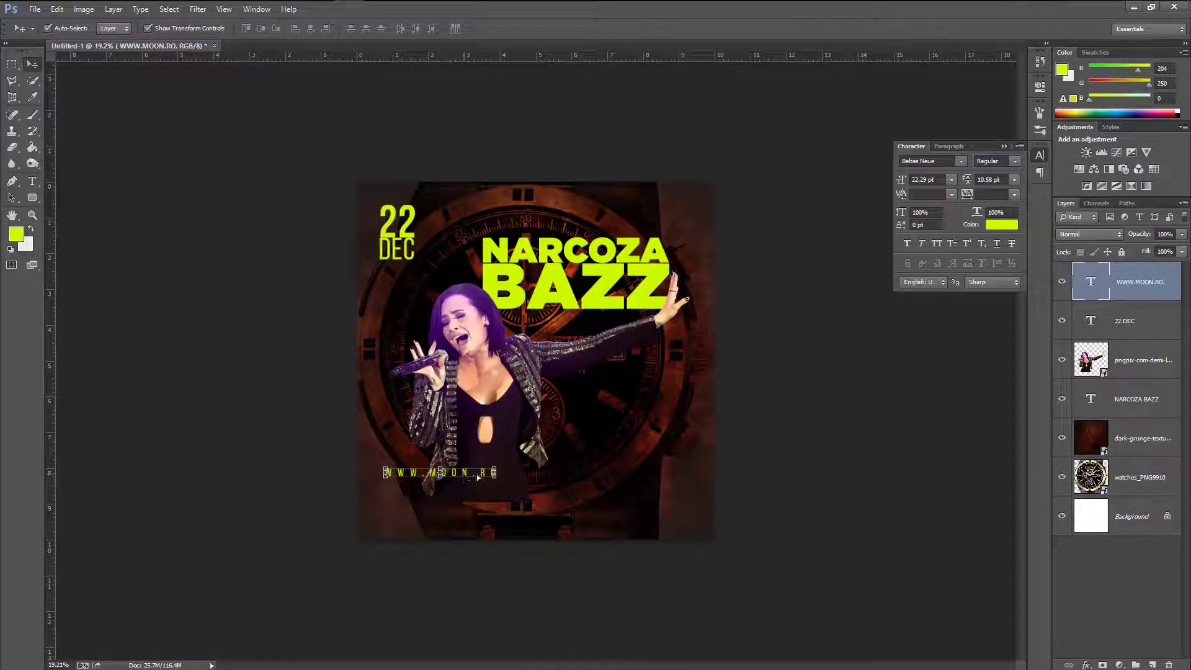
{"action": "left_click_drag", "start_coordinate": [476, 474], "coordinate": [614, 397]}
{"action": "key", "text": "ctrl+t"}
{"action": "left_click_drag", "start_coordinate": [603, 481], "coordinate": [667, 392]}
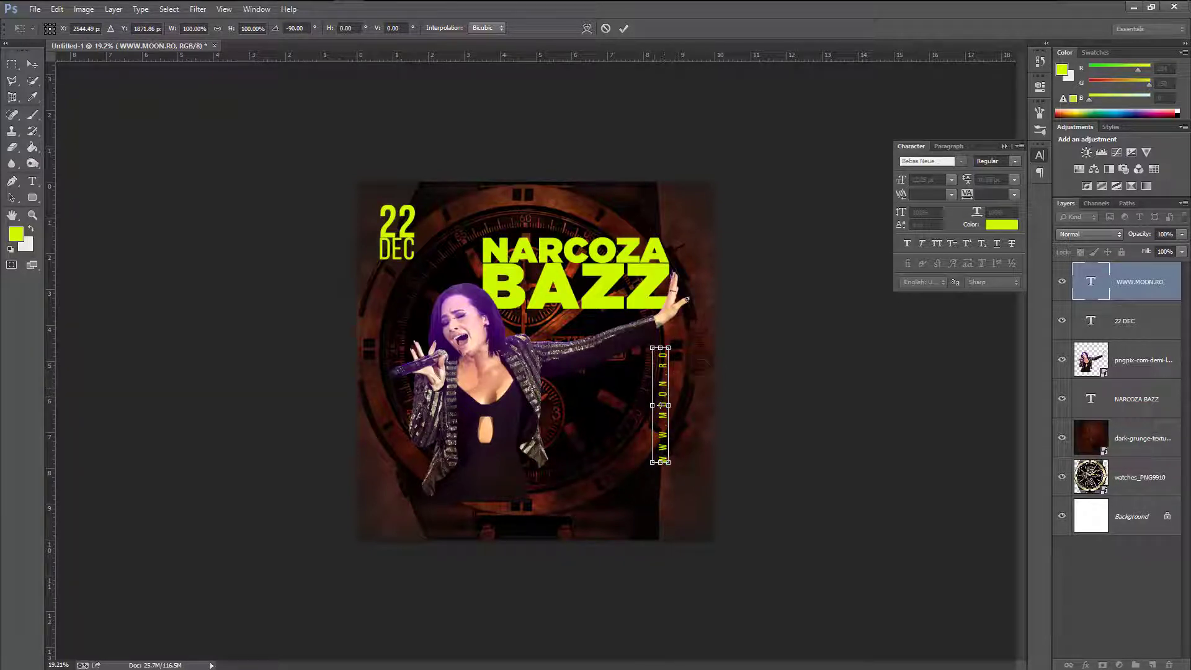
{"action": "left_click", "coordinate": [625, 28]}
Copy the SPACE BEACH - NORTH IBIZA and TOP SUMMER DJS lines from Notepad and add them as text over the singer's lower body.
{"action": "left_click", "coordinate": [624, 11]}
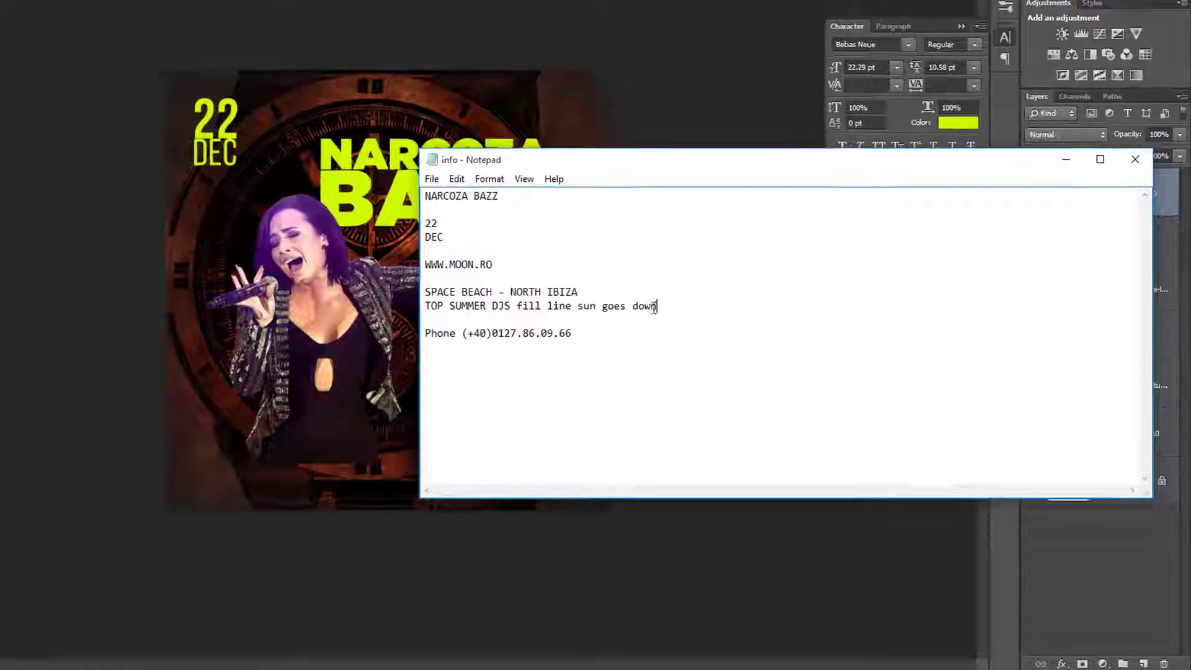
{"action": "left_click_drag", "start_coordinate": [758, 374], "coordinate": [655, 374]}
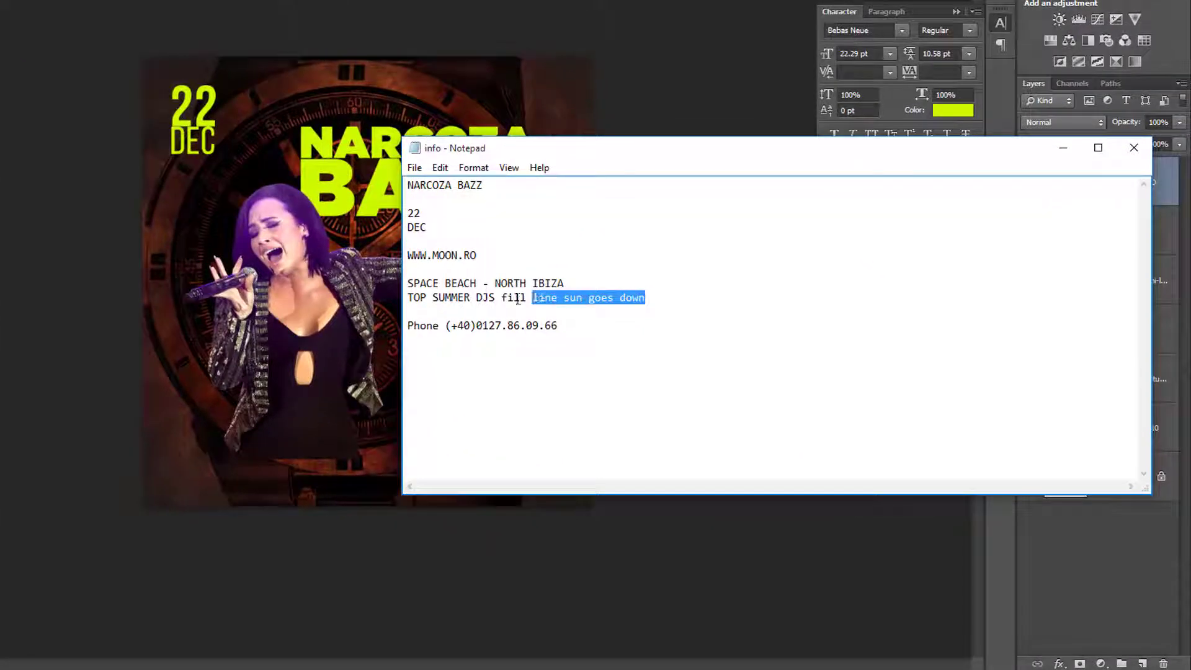
{"action": "left_click_drag", "start_coordinate": [517, 299], "coordinate": [410, 285]}
{"action": "right_click", "coordinate": [457, 288]}
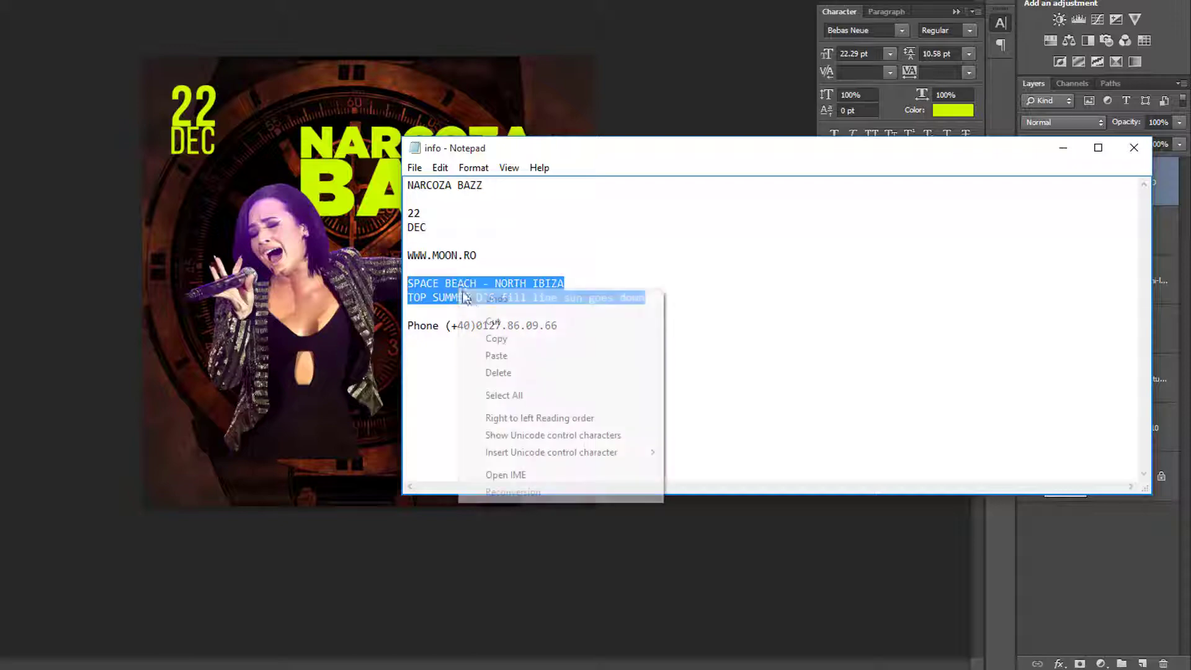
{"action": "left_click", "coordinate": [496, 338]}
{"action": "key", "text": "alt+Tab"}
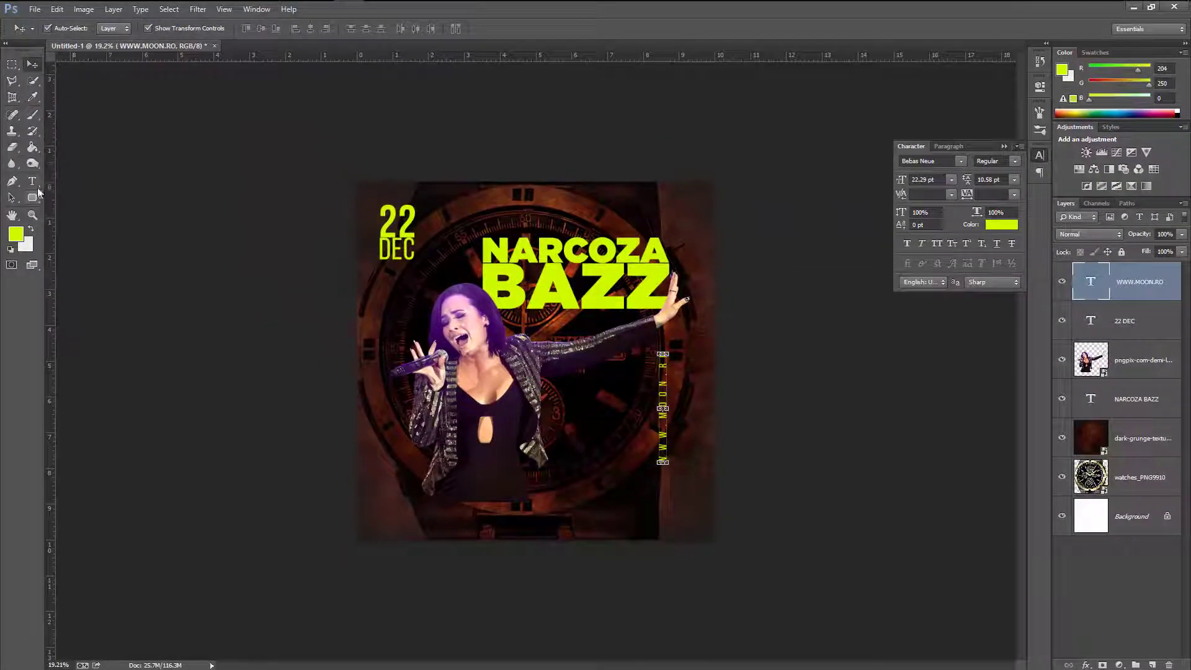
{"action": "left_click", "coordinate": [33, 180]}
{"action": "left_click", "coordinate": [492, 449]}
{"action": "key", "text": "ctrl+v"}
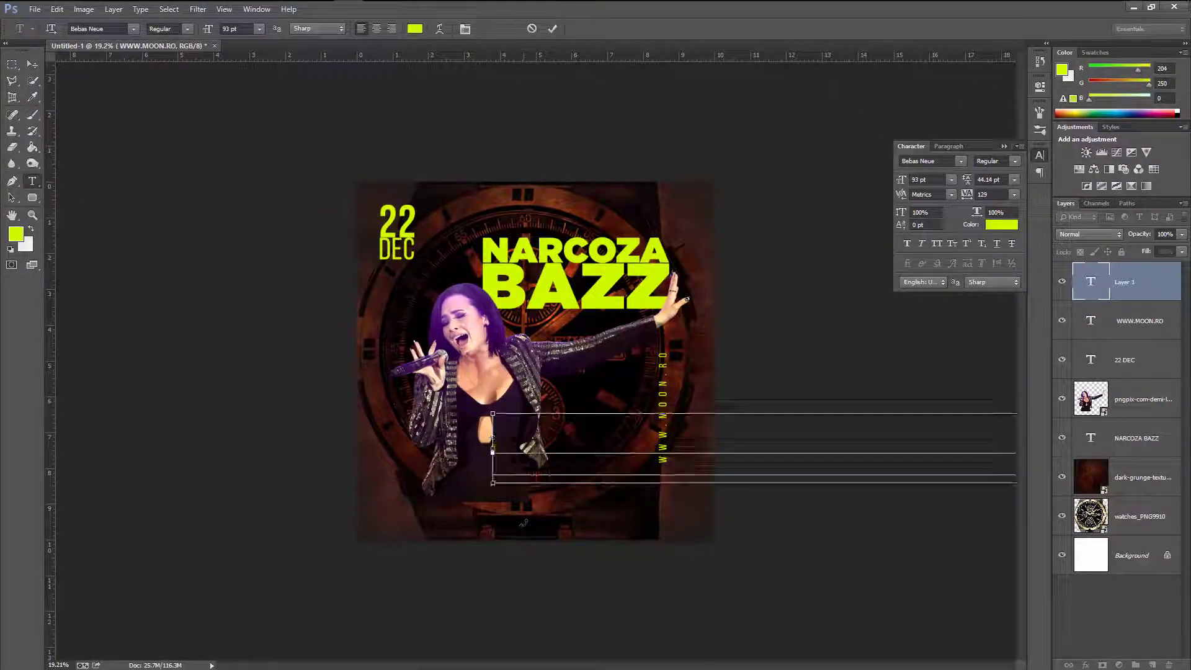
{"action": "left_click", "coordinate": [33, 64]}
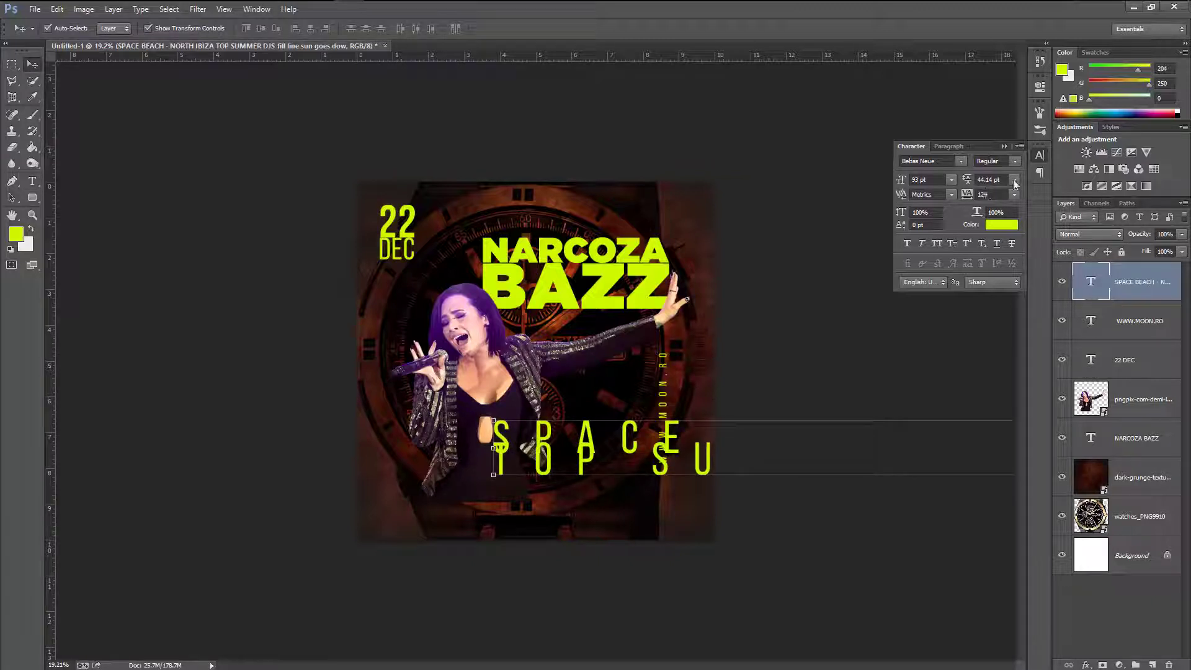
Set the venue text's leading to Auto and its tracking to 0.
{"action": "left_click", "coordinate": [1014, 180]}
{"action": "left_click", "coordinate": [1009, 197]}
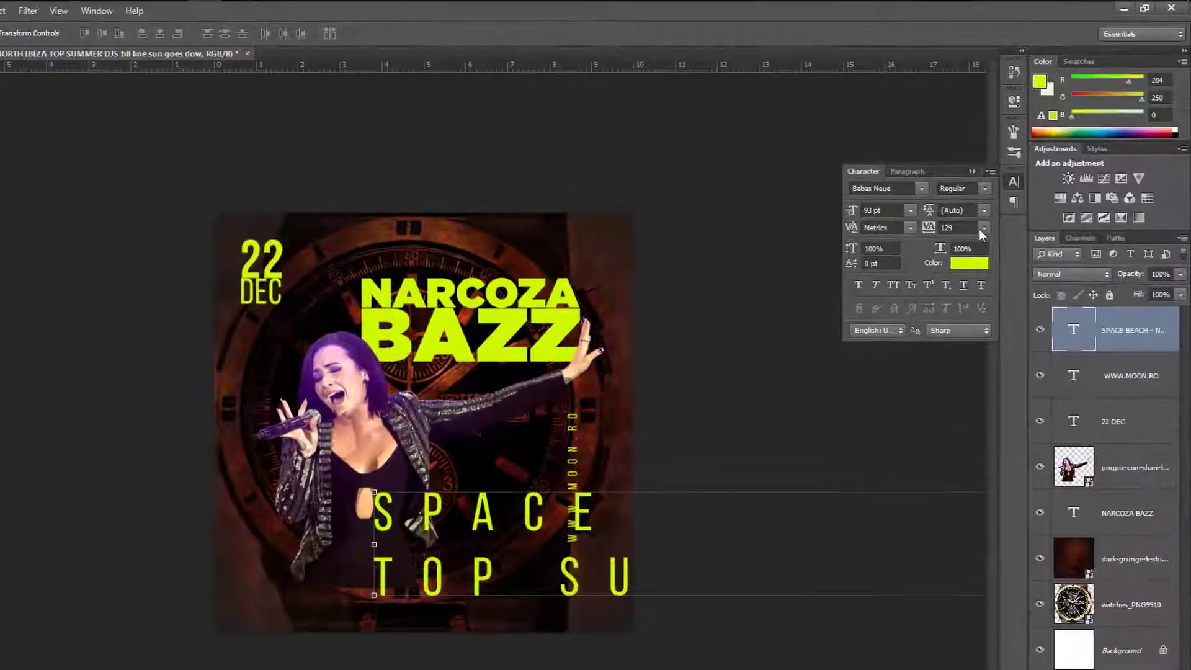
{"action": "left_click", "coordinate": [1014, 194]}
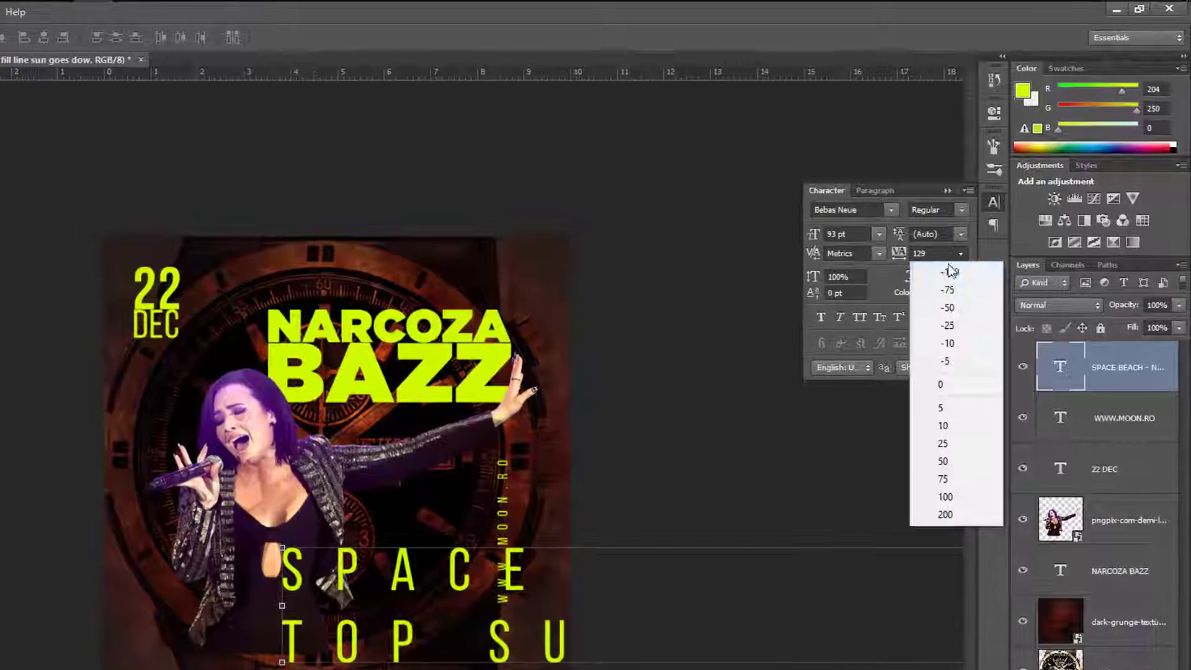
{"action": "left_click", "coordinate": [960, 391]}
Scale the venue text down to about 23.56 pt and place it beneath the singer's jacket near the poster's lower edge.
{"action": "left_click_drag", "start_coordinate": [434, 580], "coordinate": [277, 581]}
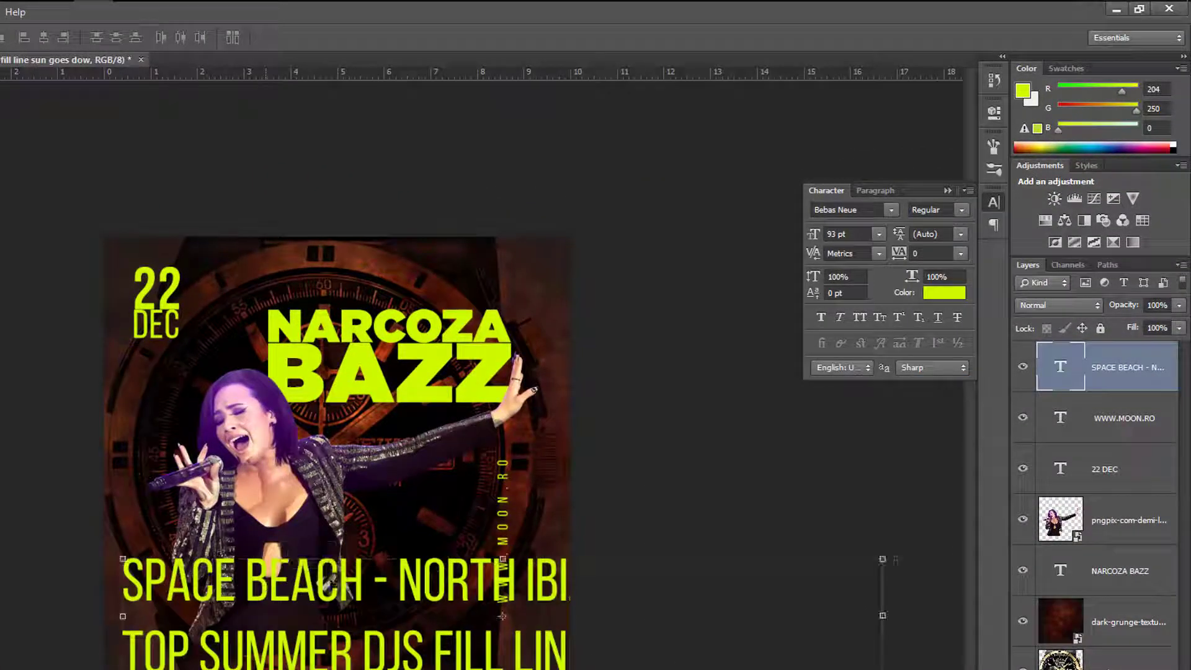
{"action": "key", "text": "ctrl+t"}
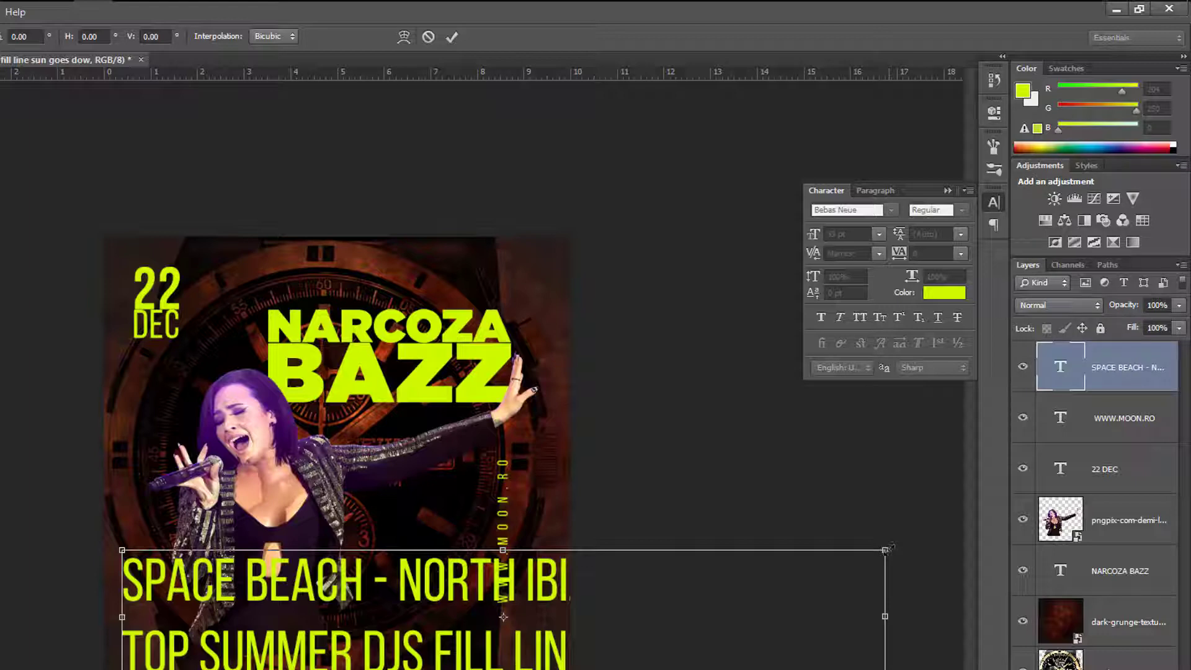
{"action": "left_click_drag", "start_coordinate": [885, 549], "coordinate": [606, 598]}
{"action": "left_click_drag", "start_coordinate": [504, 614], "coordinate": [404, 645]}
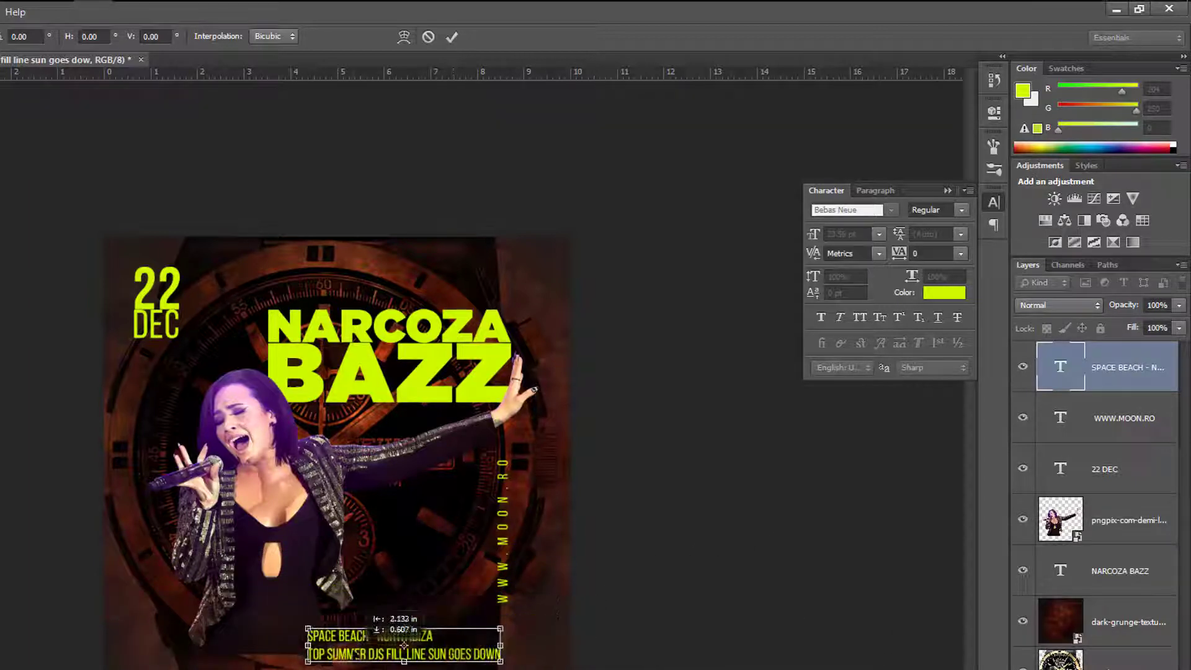
{"action": "key", "text": "Return"}
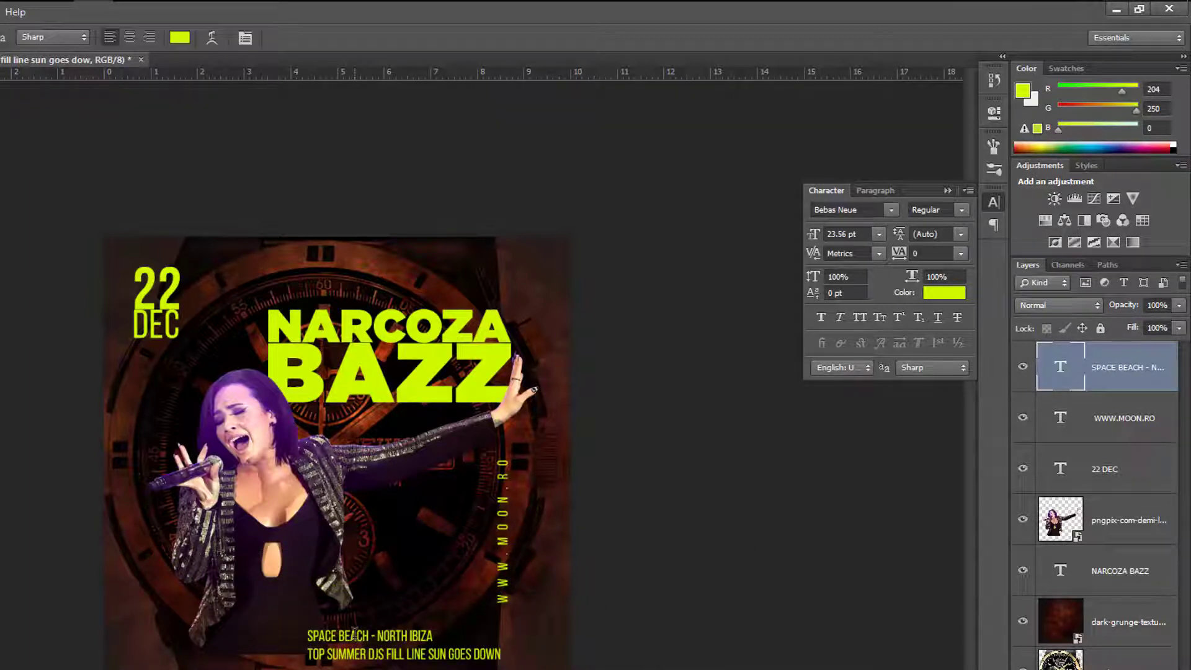
Enlarge the SPACE BEACH - NORTH IBIZA line to 36.22 pt and set its style to Bold.
{"action": "triple_click", "coordinate": [354, 634]}
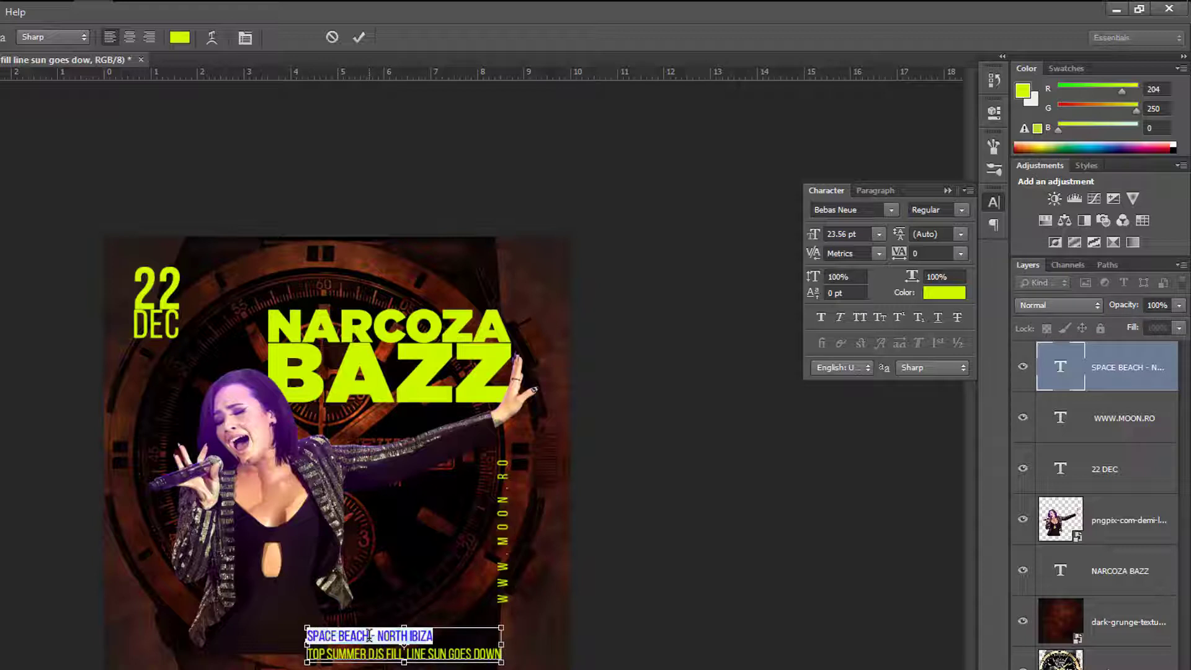
{"action": "key", "text": "ctrl+shift+period"}
{"action": "key", "text": "ctrl+shift+period"}
{"action": "key", "text": "ctrl+shift+period"}
{"action": "key", "text": "ctrl+shift+period"}
{"action": "key", "text": "ctrl+shift+period"}
{"action": "key", "text": "ctrl+shift+period"}
{"action": "key", "text": "ctrl+shift+period"}
{"action": "key", "text": "ctrl+shift+period"}
{"action": "key", "text": "ctrl+shift+period"}
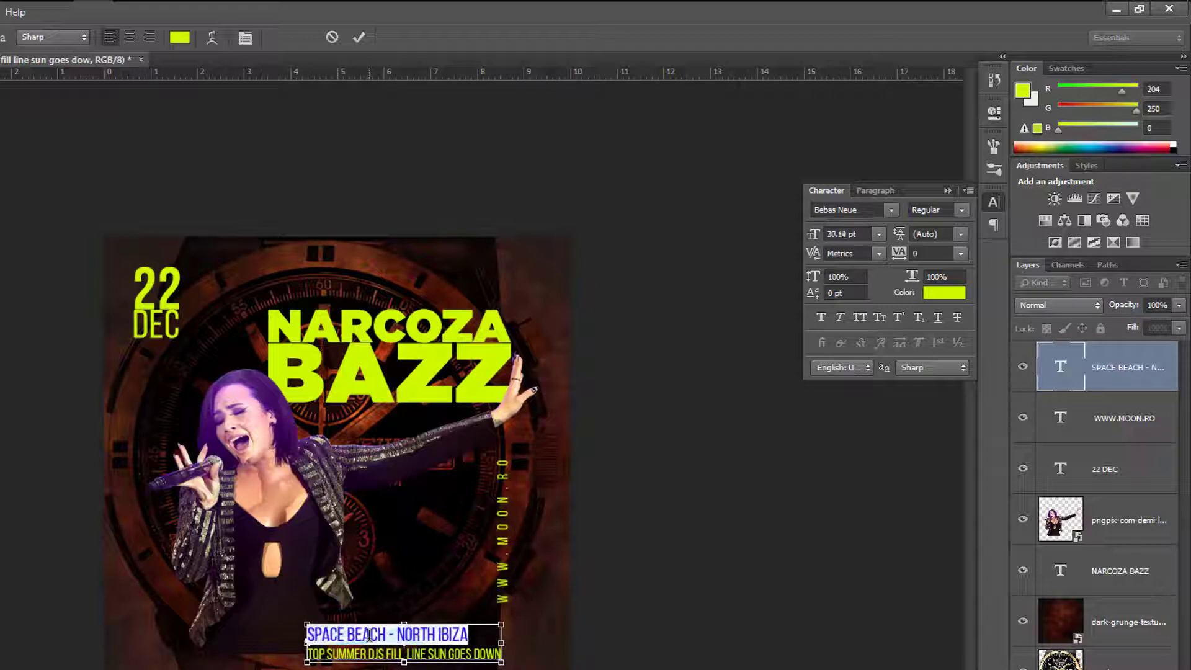
{"action": "key", "text": "ctrl+shift+period"}
{"action": "key", "text": "ctrl+shift+period"}
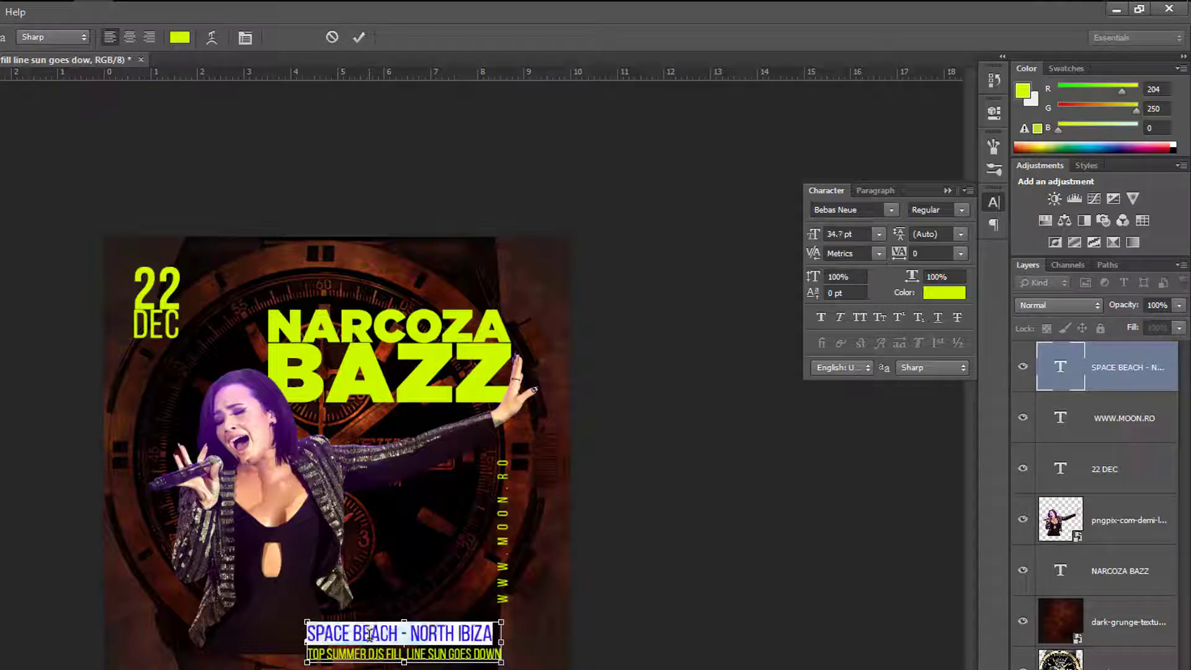
{"action": "key", "text": "ctrl+shift+period"}
{"action": "key", "text": "ctrl+shift+period"}
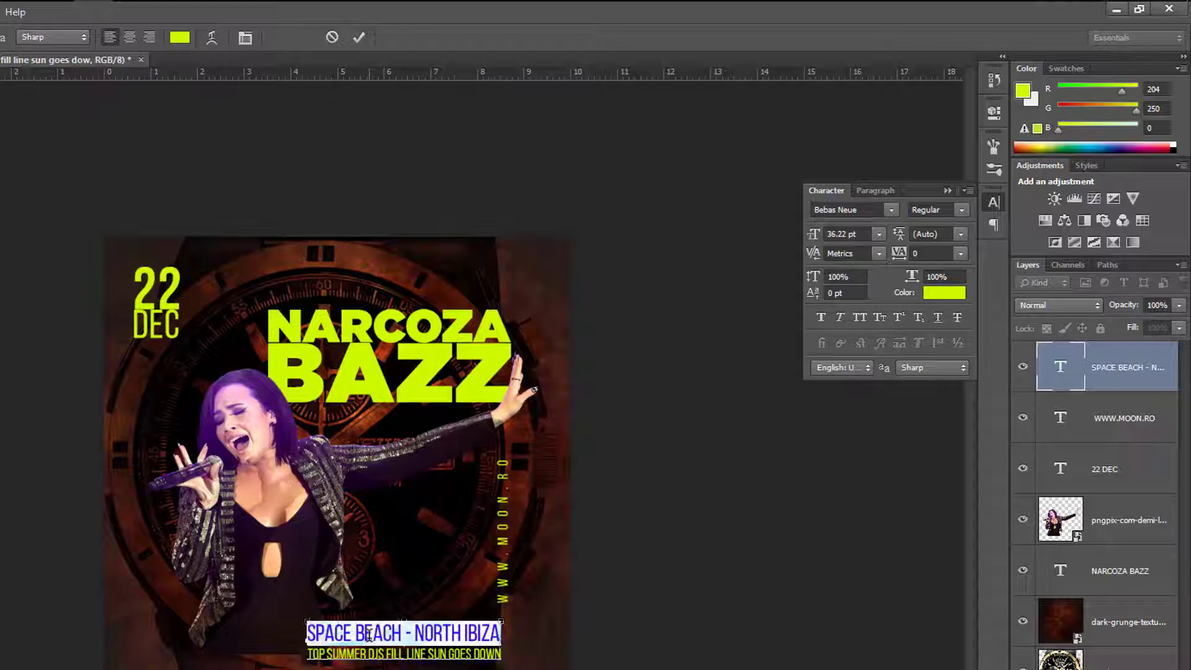
{"action": "left_click", "coordinate": [961, 209]}
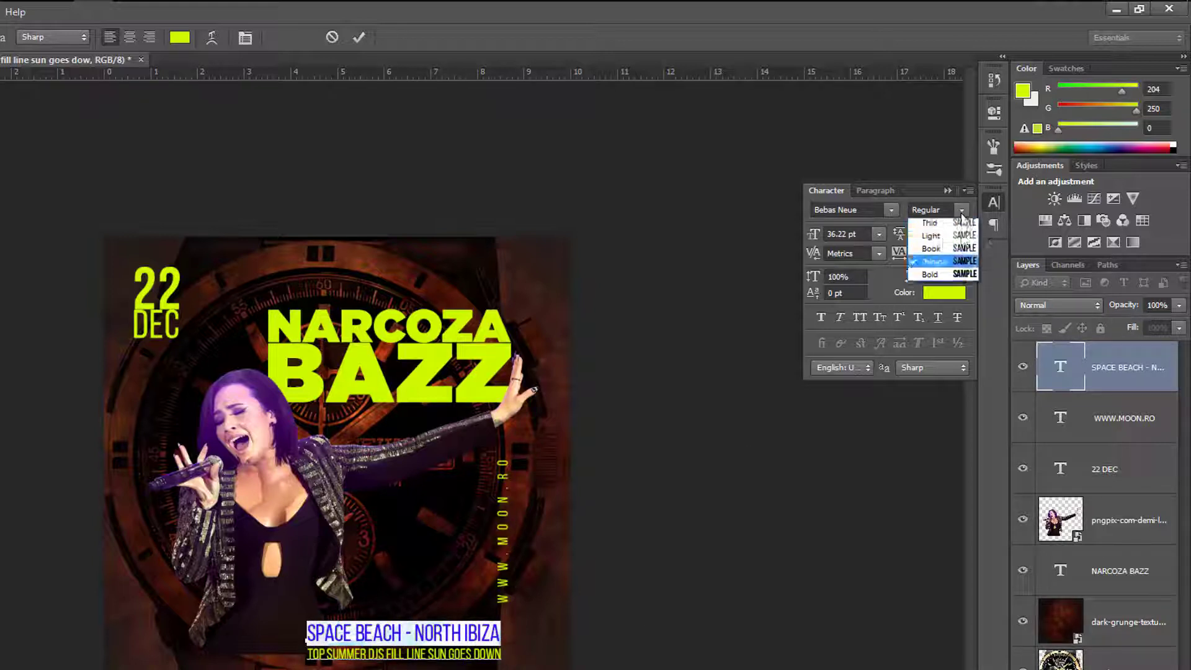
{"action": "left_click", "coordinate": [930, 266]}
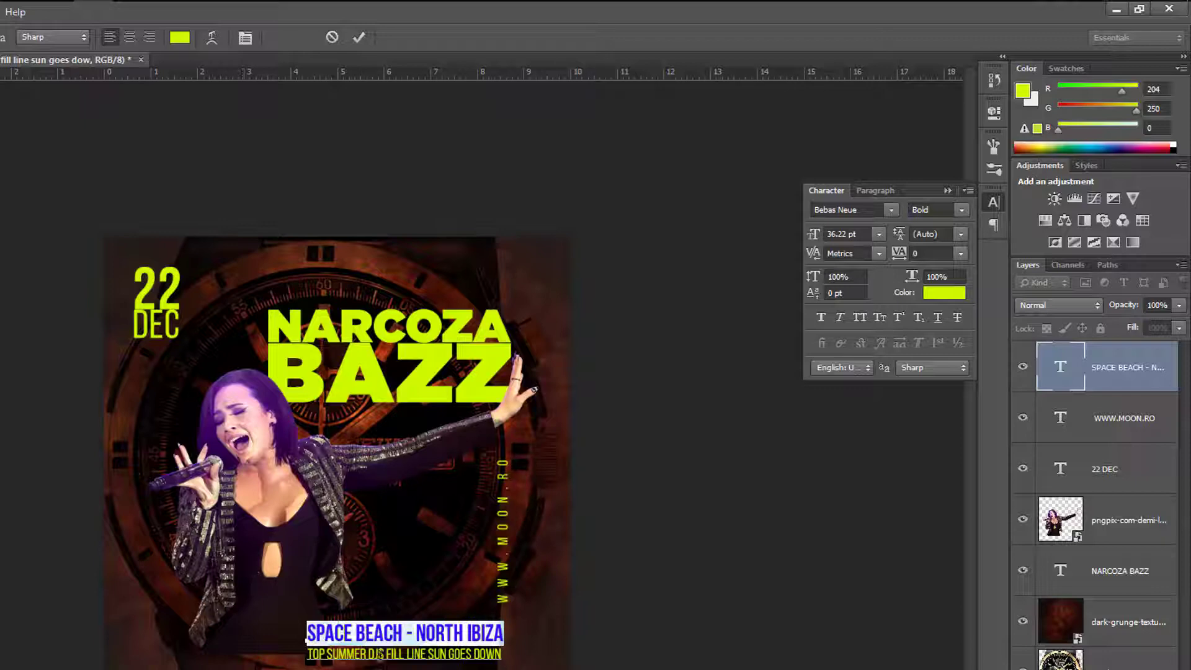
Reduce the words LINE SUN GOES DOWN to 21.28 pt and shift the whole venue text slightly down and to the right.
{"action": "left_click", "coordinate": [378, 654]}
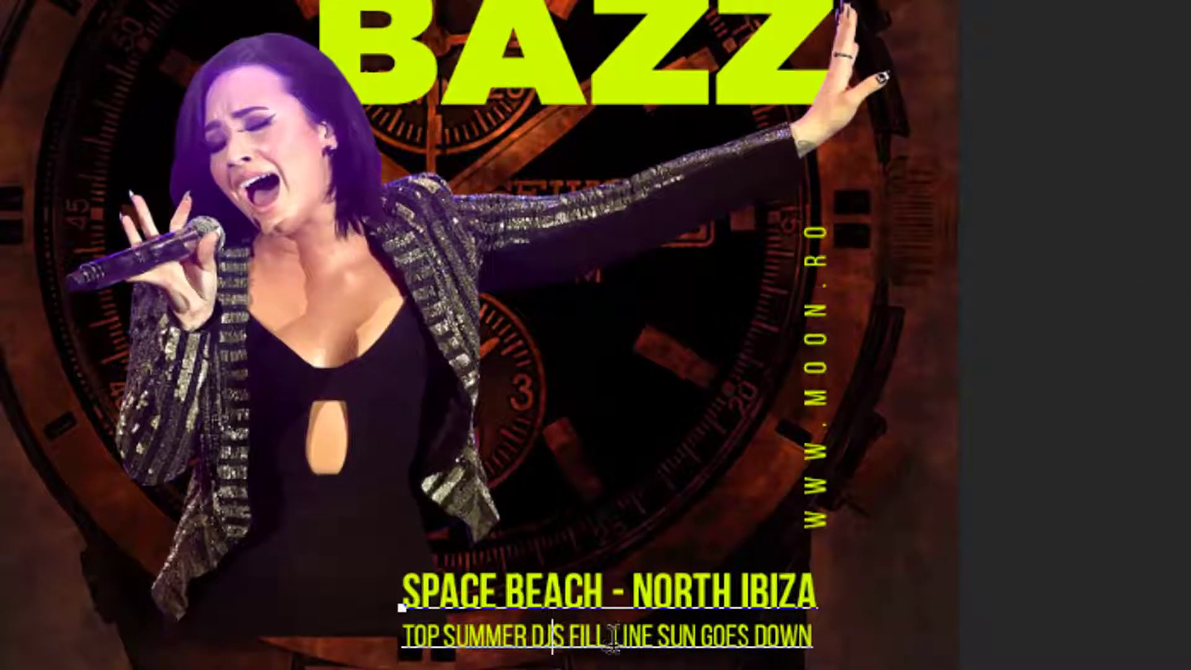
{"action": "left_click_drag", "start_coordinate": [616, 635], "coordinate": [824, 634]}
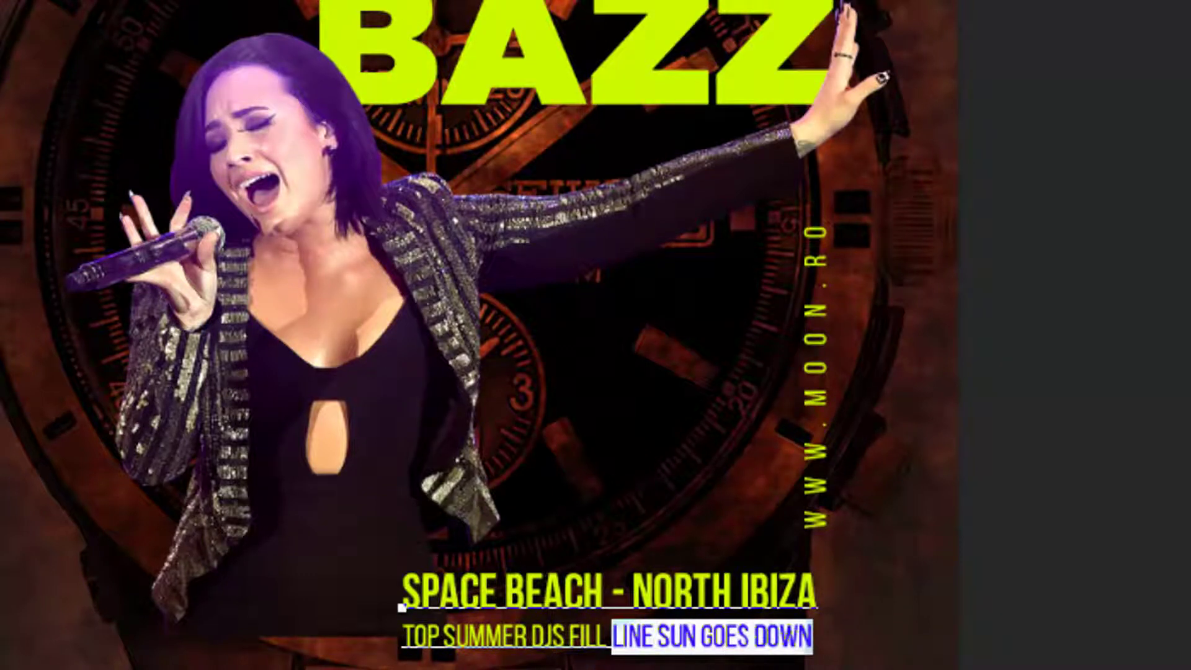
{"action": "key", "text": "ctrl+shift+less"}
{"action": "key", "text": "ctrl+shift+less"}
{"action": "key", "text": "ctrl+shift+less"}
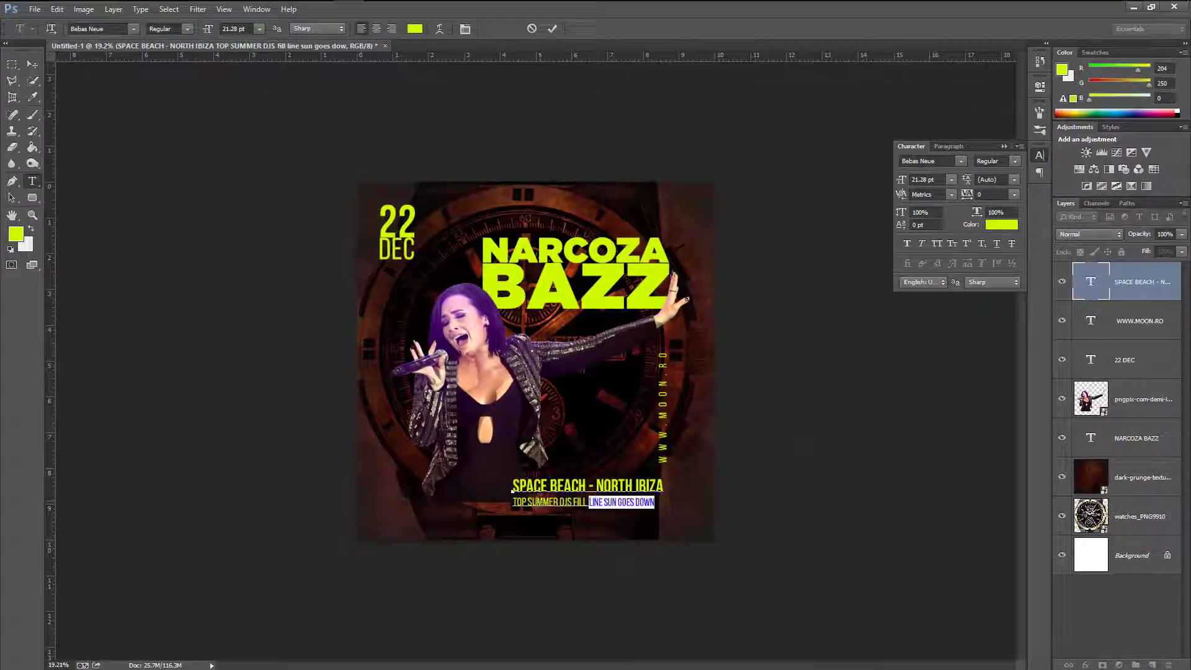
{"action": "left_click", "coordinate": [34, 65]}
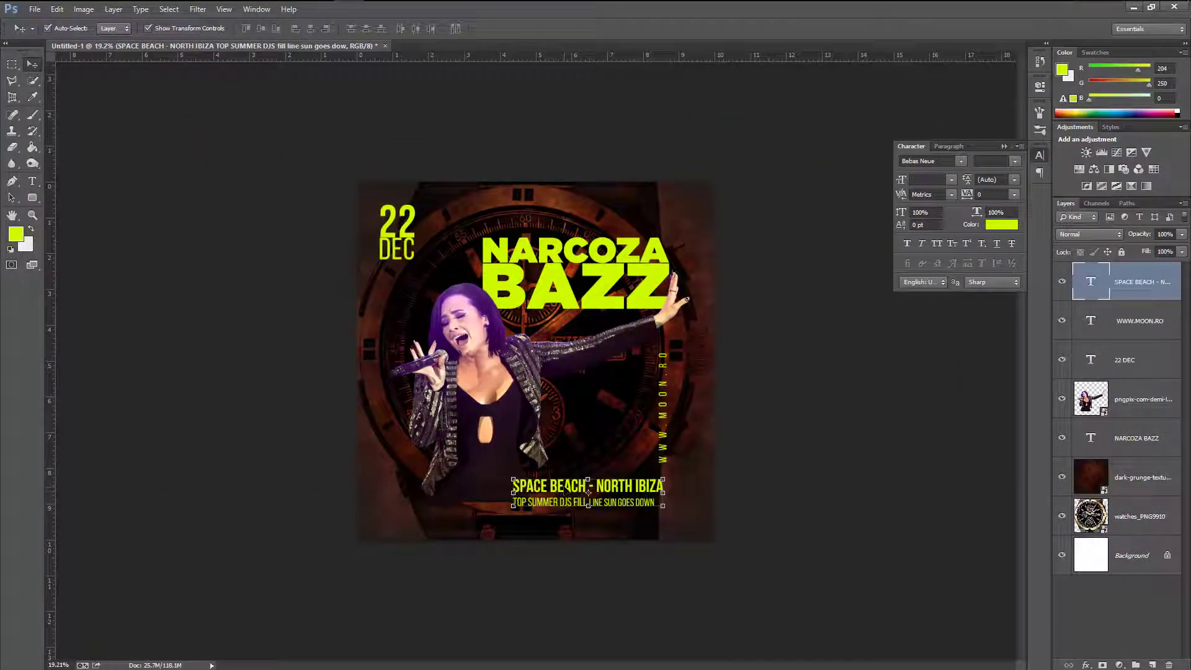
{"action": "left_click_drag", "start_coordinate": [567, 490], "coordinate": [573, 499]}
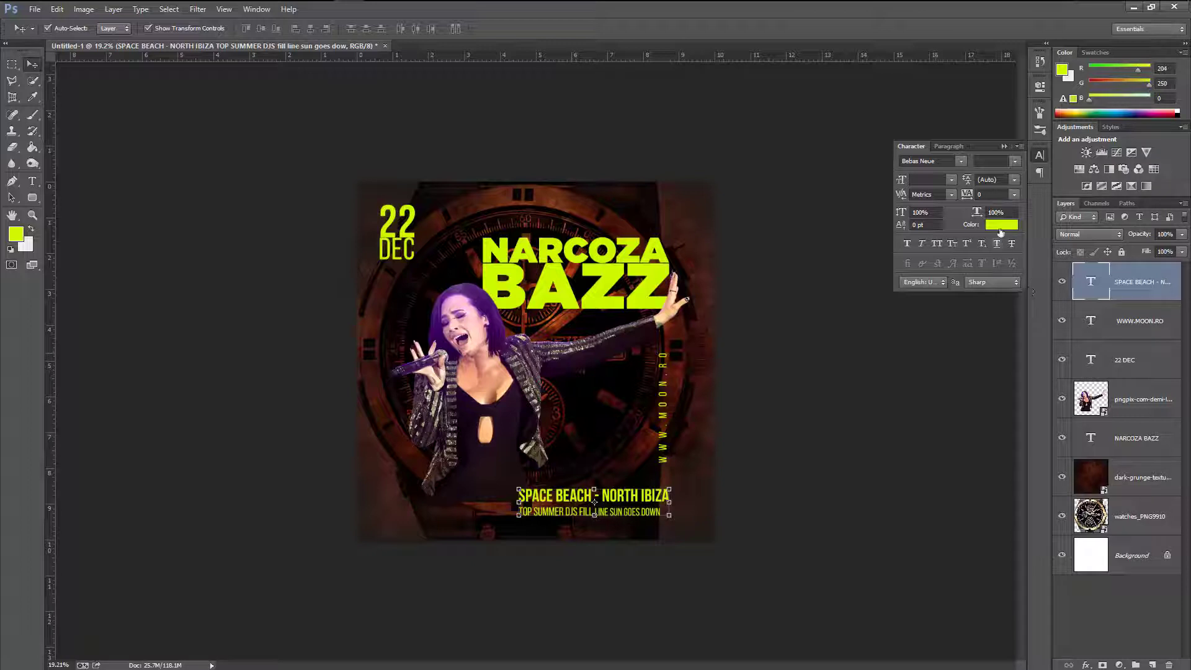
Recolor the venue text with a pale pink skin tone sampled from the singer's face.
{"action": "left_click", "coordinate": [1000, 227]}
{"action": "left_click", "coordinate": [479, 337]}
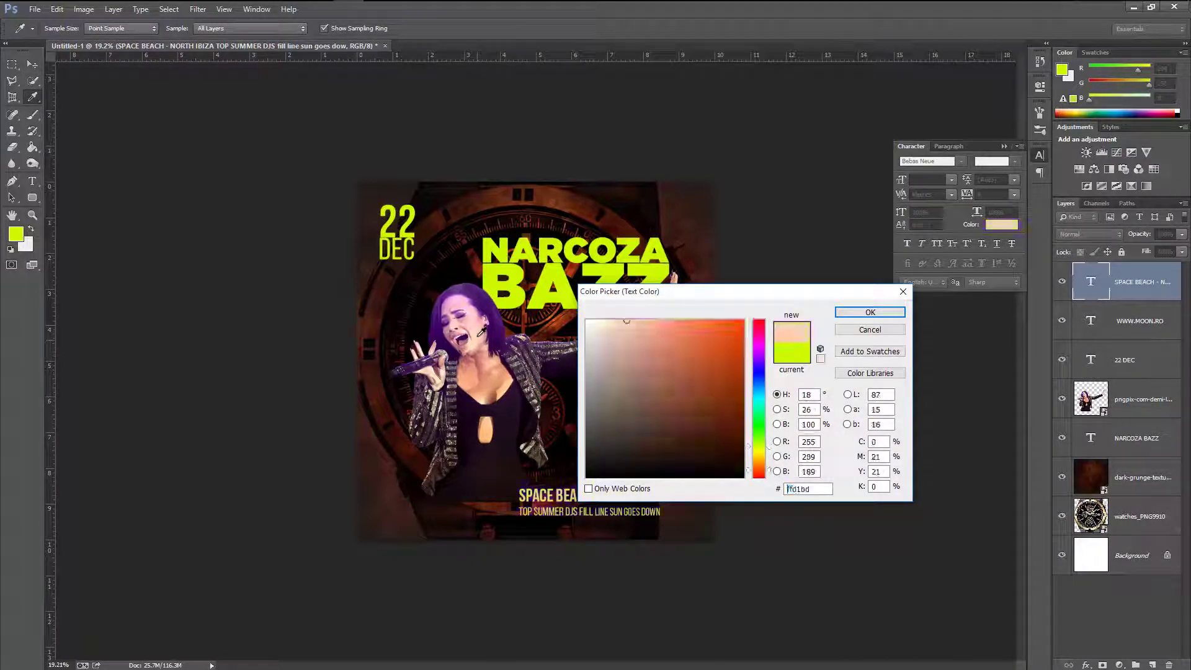
{"action": "left_click", "coordinate": [870, 329]}
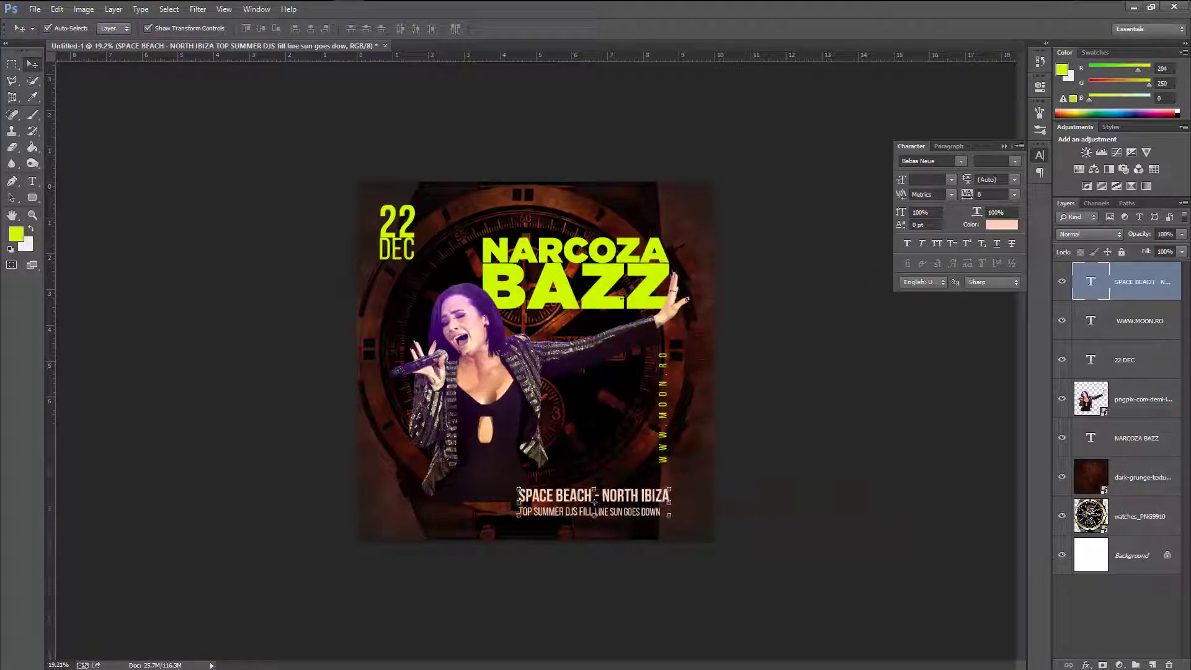
Recolor the NARCOZA BAZZ title with a pale pink skin tone sampled from the singer's face.
{"action": "left_click", "coordinate": [1136, 438]}
{"action": "left_click", "coordinate": [1001, 227]}
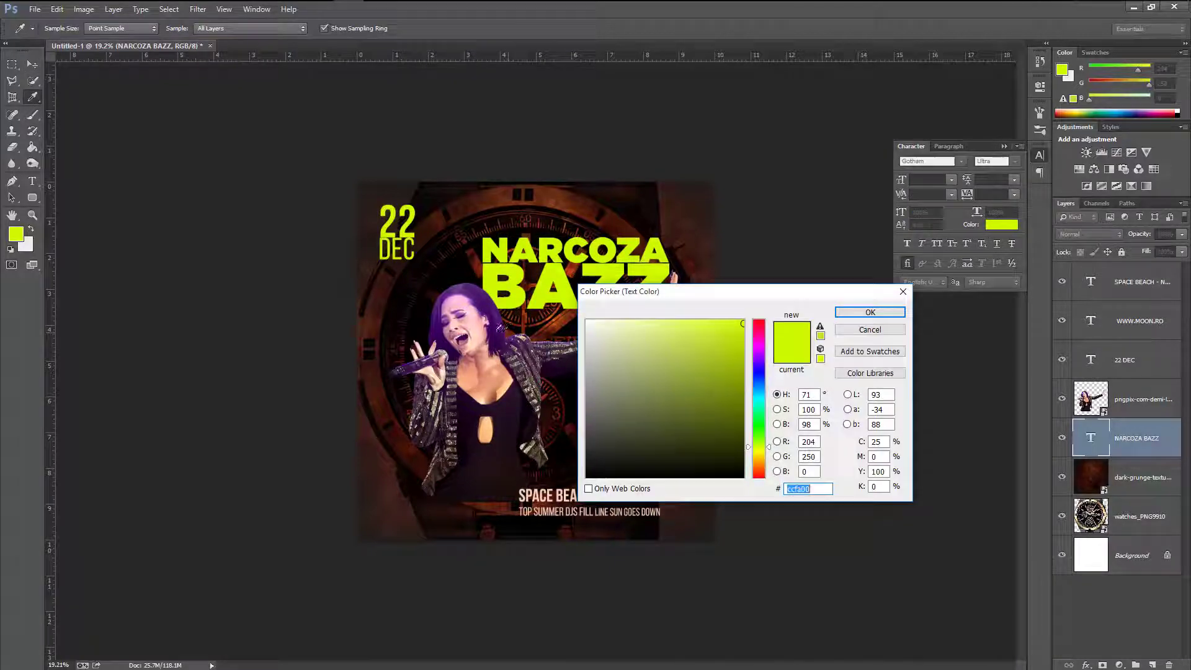
{"action": "left_click", "coordinate": [482, 326]}
{"action": "left_click", "coordinate": [900, 311]}
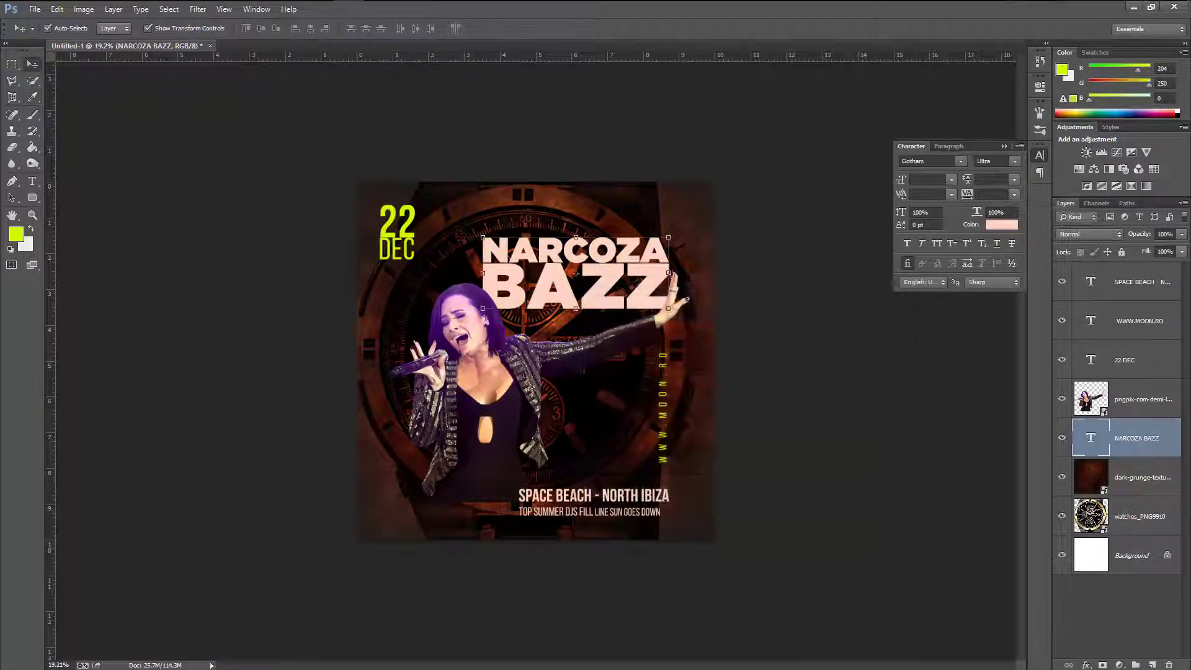
Recolor the 22 DEC text with the pale skin tone #ffd5c2 sampled from the singer's face.
{"action": "left_click", "coordinate": [403, 233]}
{"action": "left_click", "coordinate": [1001, 225]}
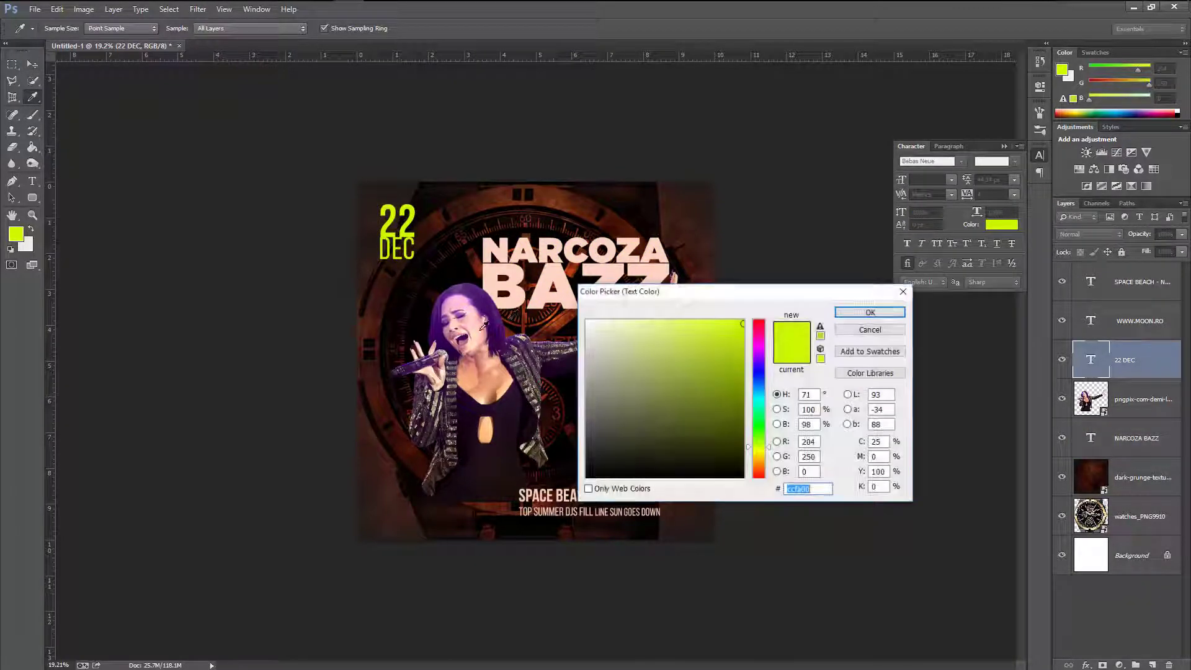
{"action": "left_click", "coordinate": [480, 330]}
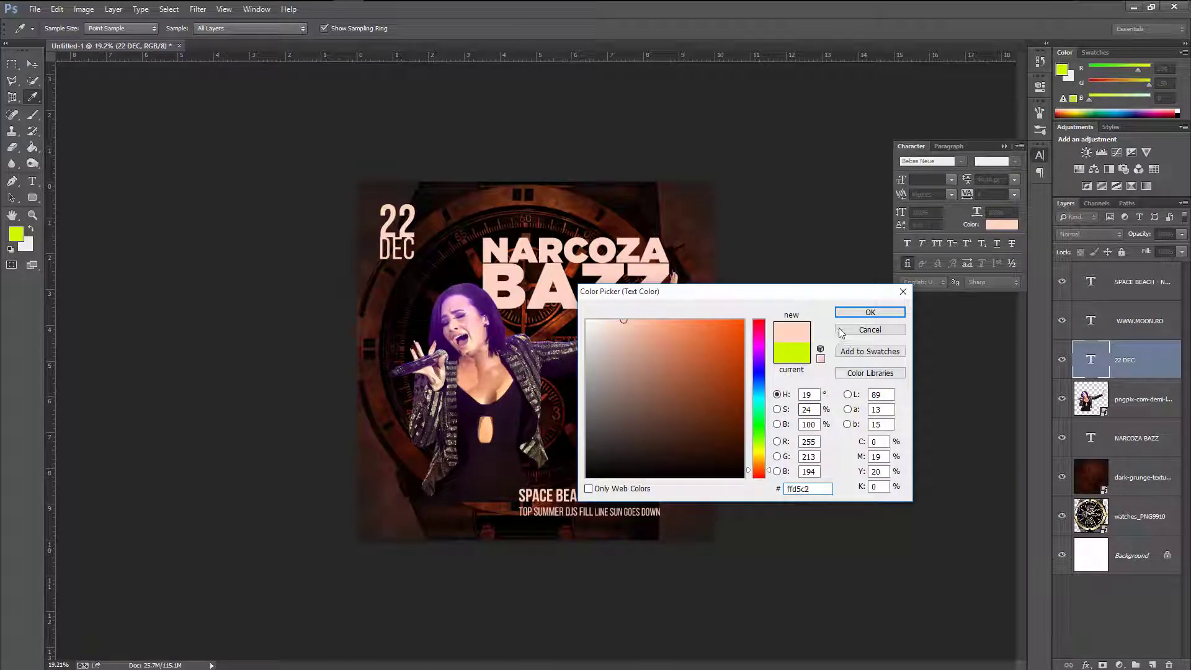
{"action": "left_click", "coordinate": [870, 312]}
{"action": "left_click", "coordinate": [665, 414]}
{"action": "left_click", "coordinate": [1001, 224]}
{"action": "left_click", "coordinate": [675, 296]}
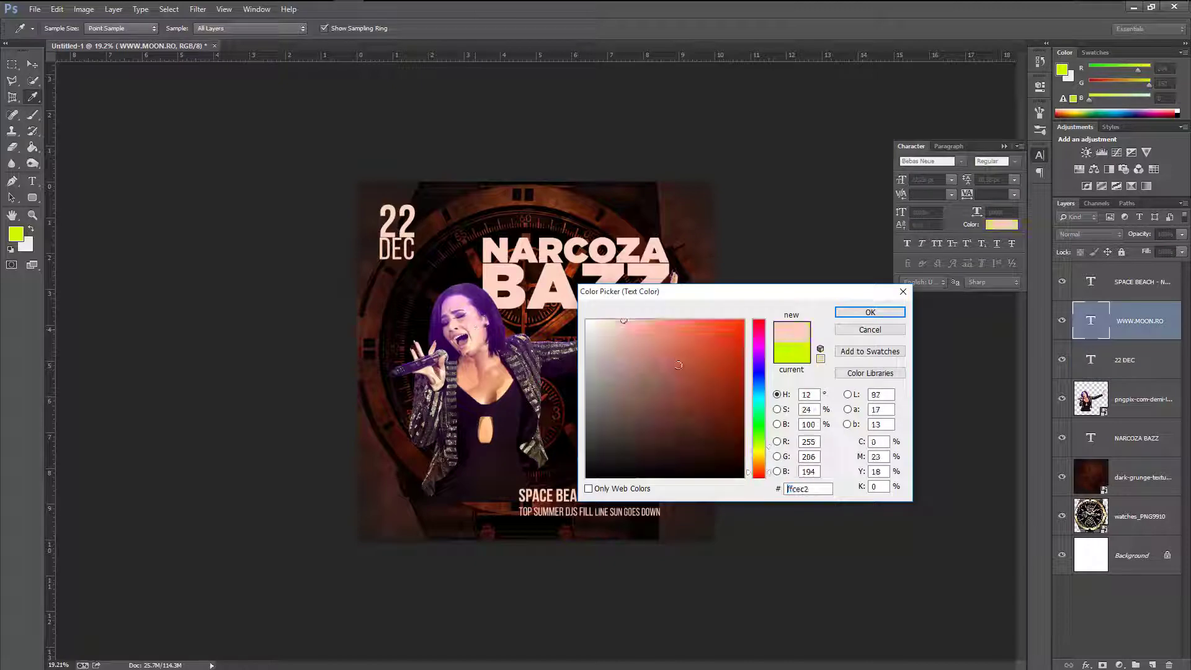
{"action": "left_click", "coordinate": [602, 318]}
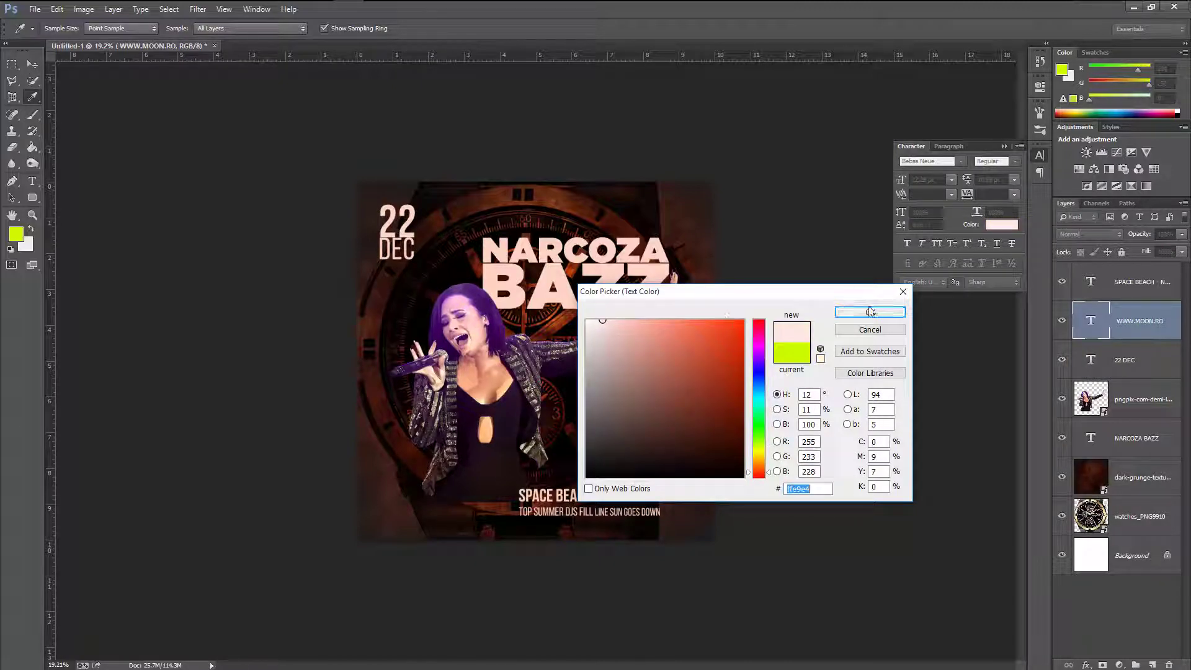
{"action": "left_click", "coordinate": [870, 312]}
{"action": "scroll", "coordinate": [797, 364], "scroll_direction": "down", "scroll_amount": 3}
{"action": "scroll", "coordinate": [822, 363], "scroll_direction": "up", "scroll_amount": 3}
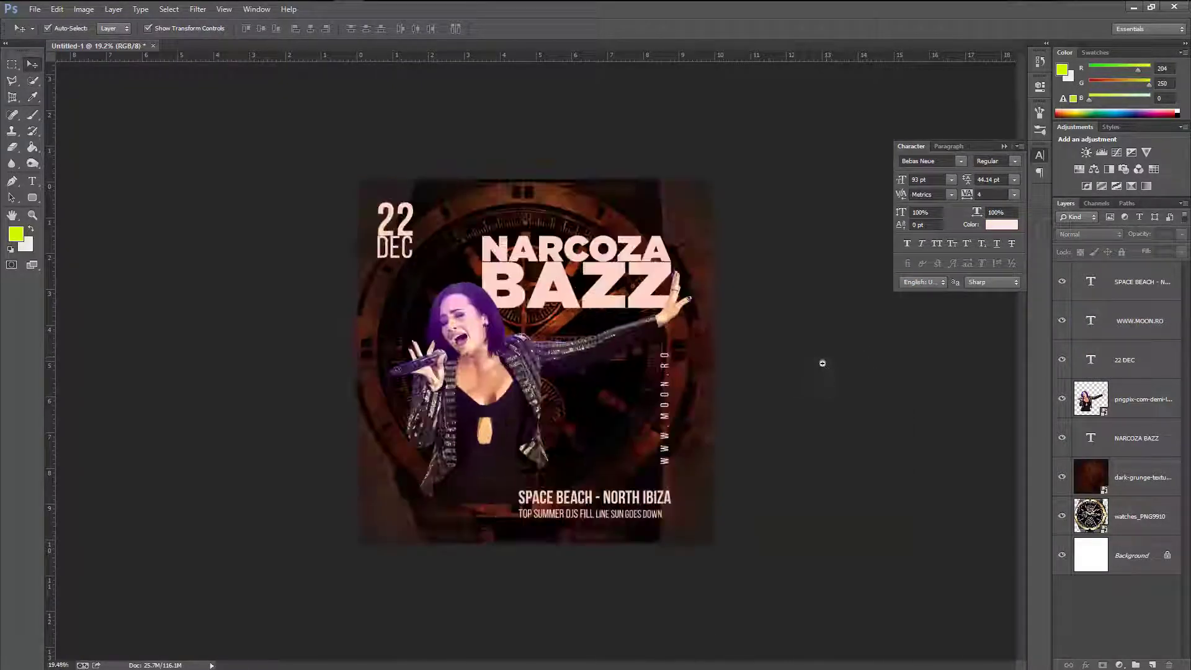
{"action": "scroll", "coordinate": [700, 404], "scroll_direction": "down", "scroll_amount": 1}
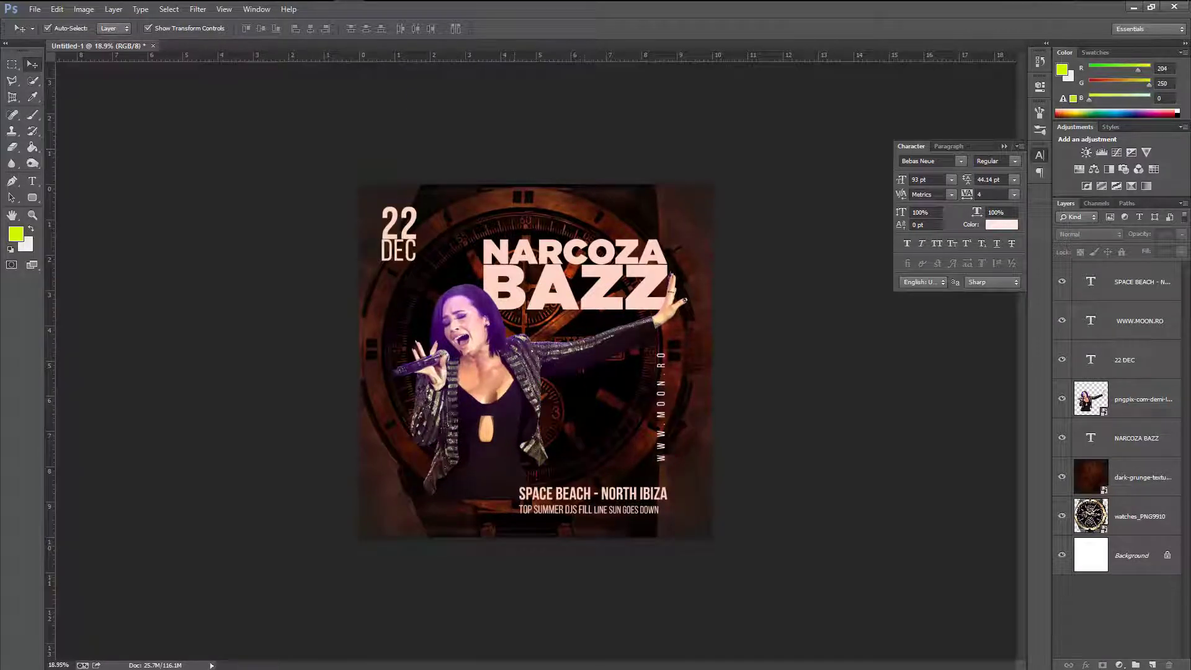
Switch to the info file in Notepad and copy its phone number line.
{"action": "left_click", "coordinate": [653, 12]}
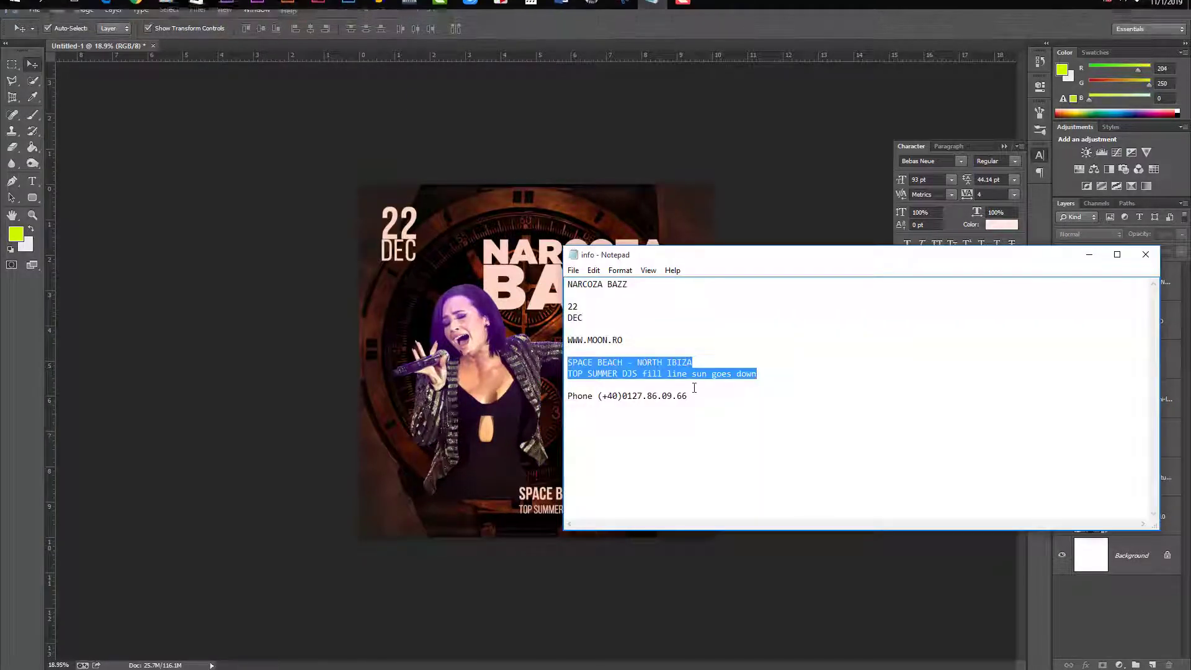
{"action": "left_click_drag", "start_coordinate": [742, 392], "coordinate": [567, 397]}
{"action": "right_click", "coordinate": [633, 395]}
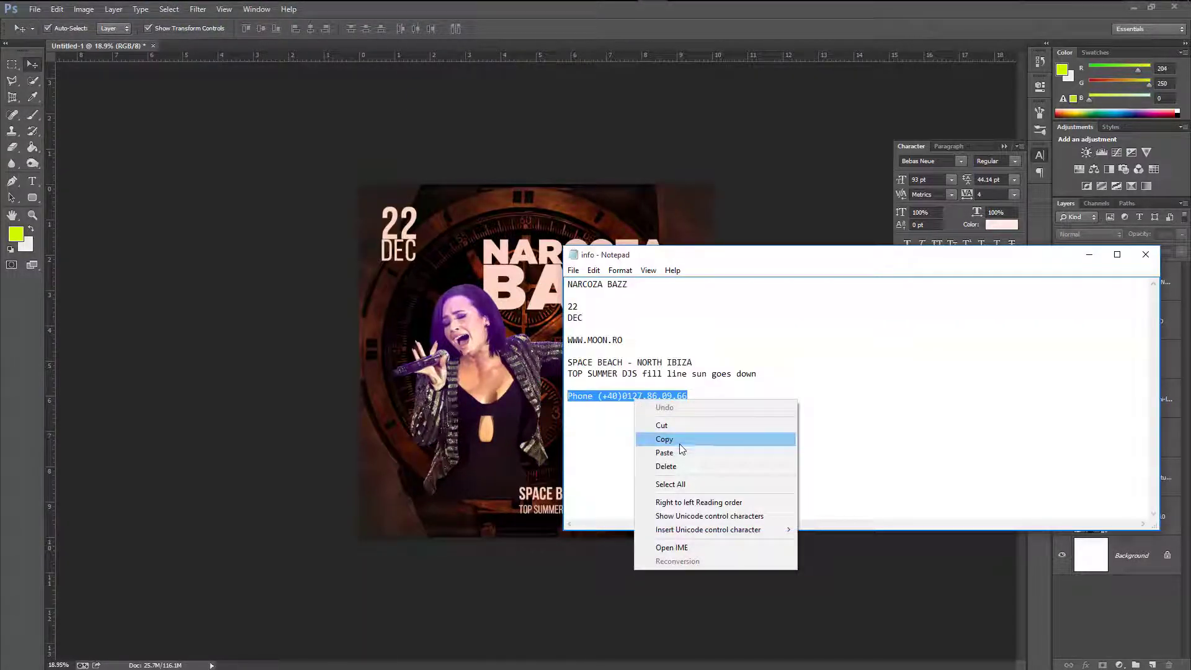
{"action": "left_click", "coordinate": [680, 441]}
{"action": "left_click", "coordinate": [1095, 261]}
Duplicate the venue text, replace the copy's contents with the copied phone line, and place it above the NARCOZA BAZZ title.
{"action": "left_click_drag", "start_coordinate": [576, 499], "coordinate": [483, 445]}
{"action": "left_click", "coordinate": [33, 180]}
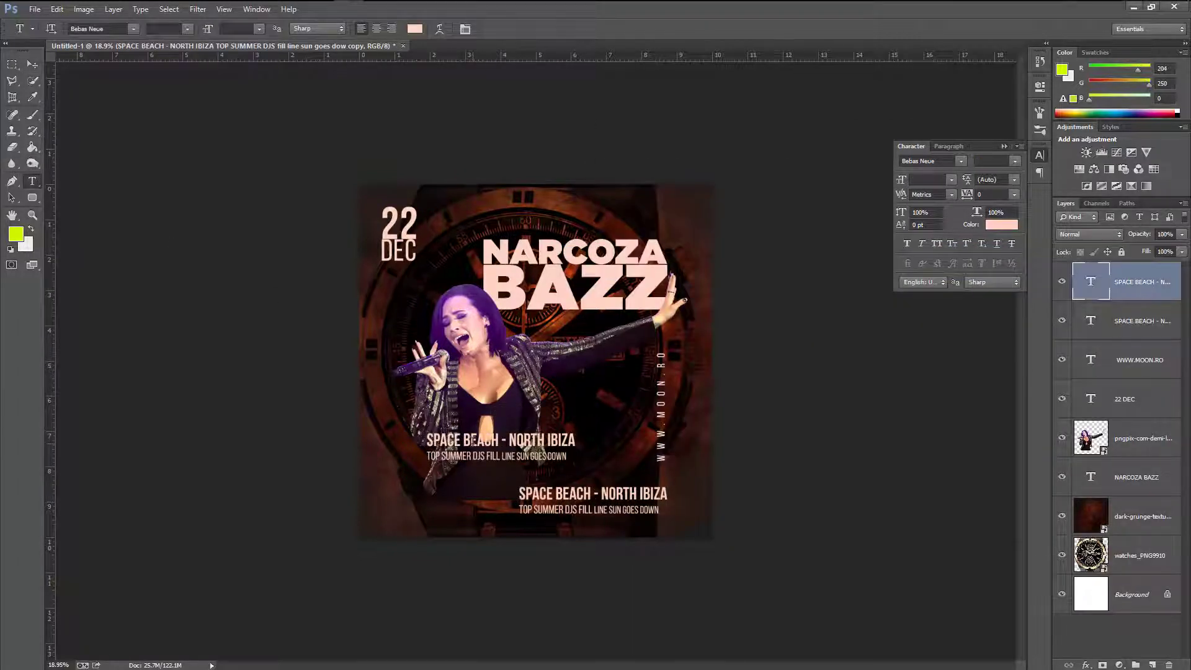
{"action": "triple_click", "coordinate": [473, 440]}
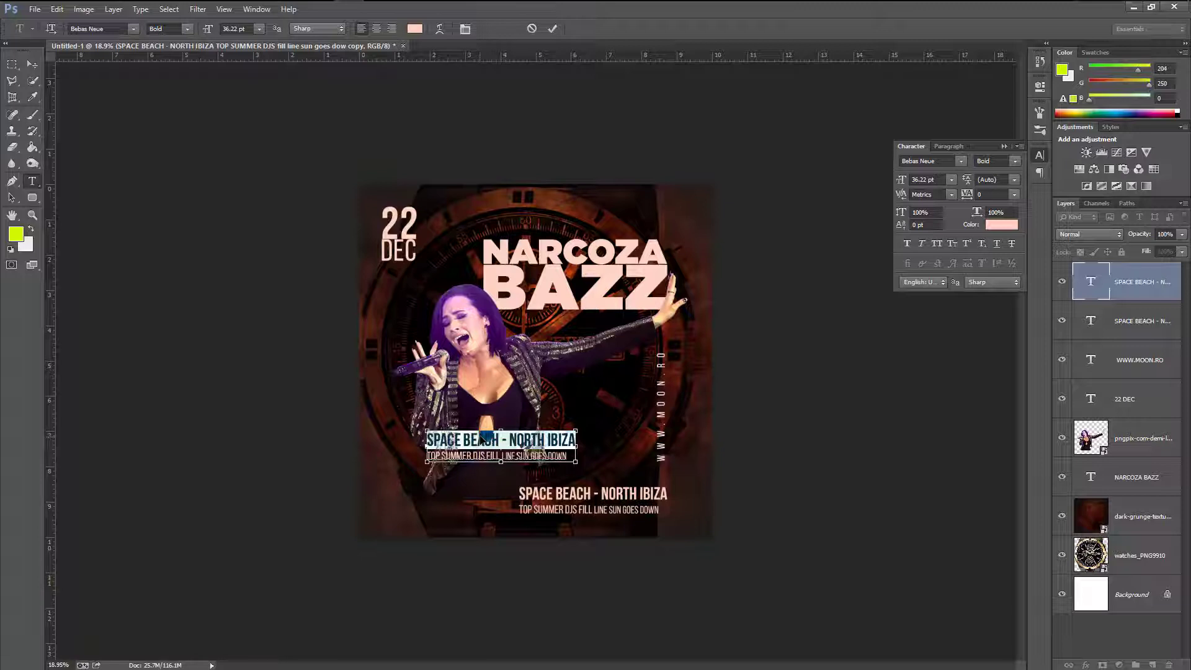
{"action": "key", "text": "ctrl+a"}
{"action": "key", "text": "ctrl+v"}
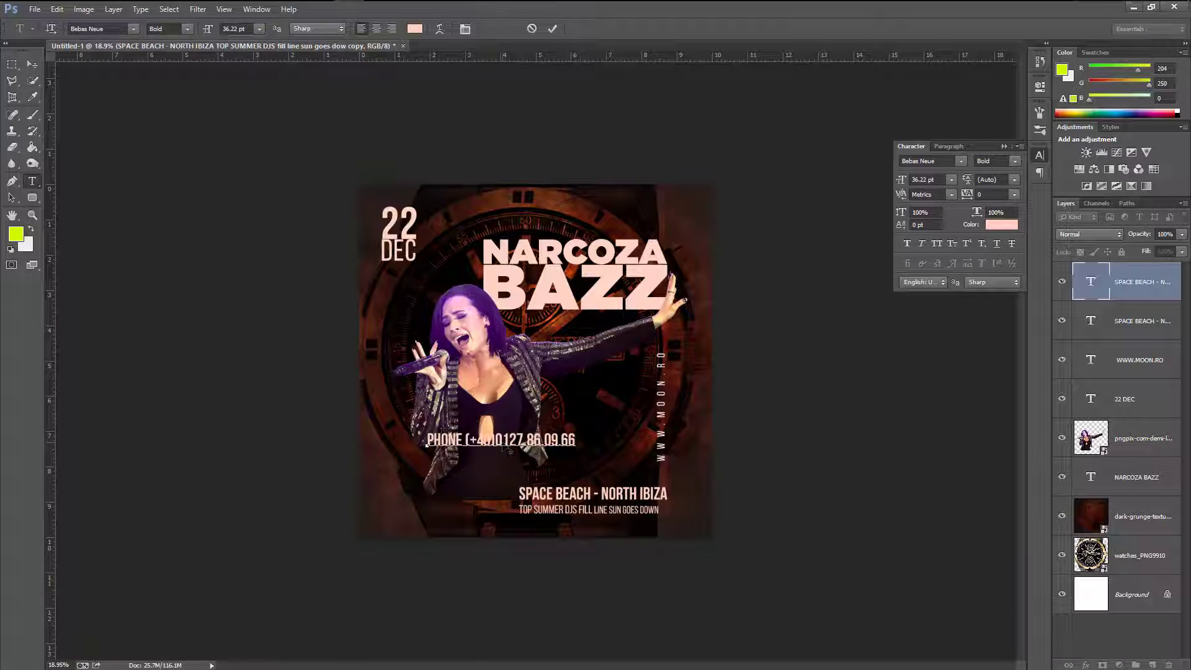
{"action": "left_click", "coordinate": [32, 64]}
{"action": "left_click_drag", "start_coordinate": [544, 444], "coordinate": [561, 206]}
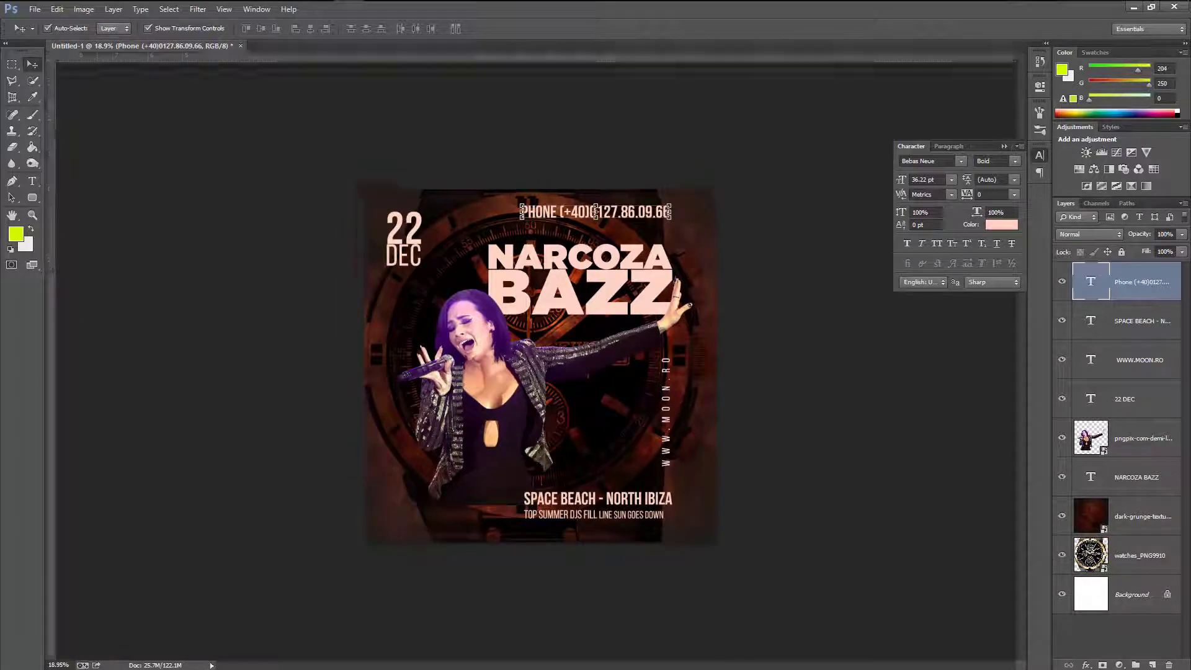
Add a vertical guide and align it exactly with the right edge of the NARCOZA BAZZ title.
{"action": "left_click_drag", "start_coordinate": [53, 278], "coordinate": [667, 366]}
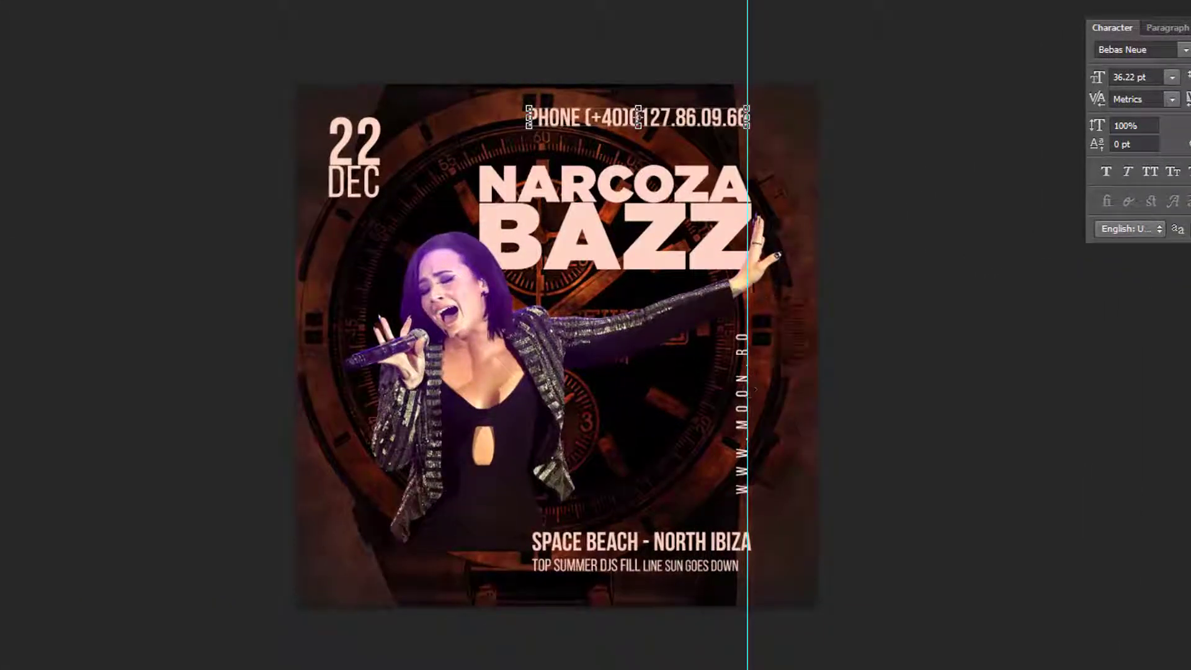
{"action": "left_click_drag", "start_coordinate": [750, 261], "coordinate": [751, 236]}
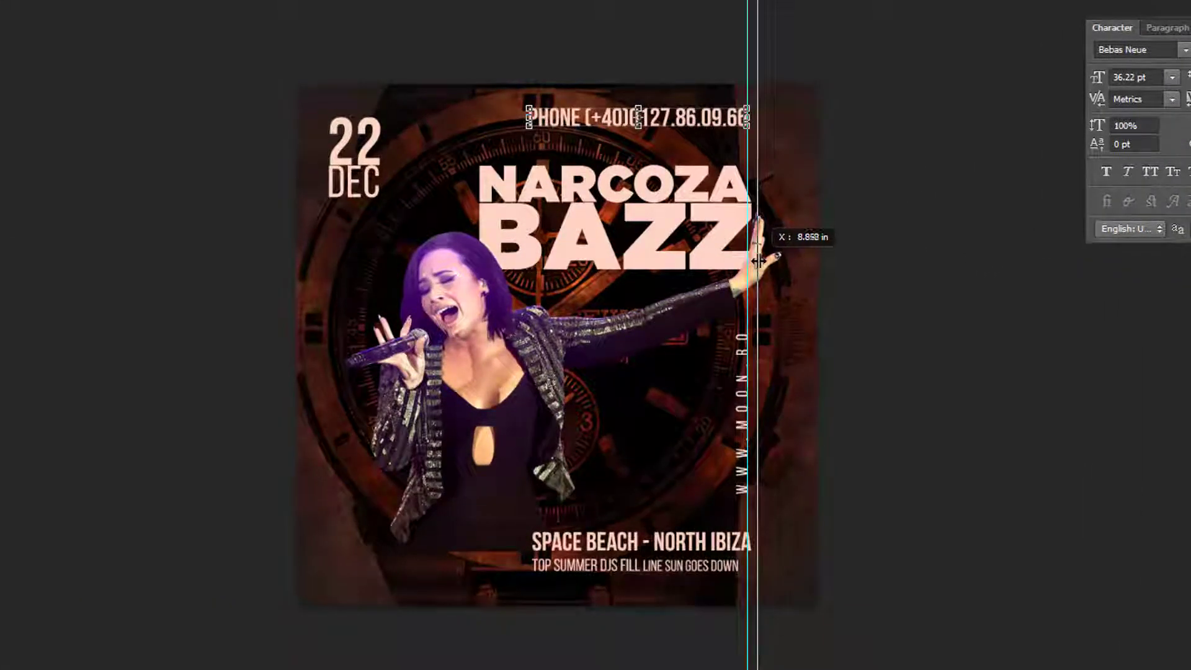
{"action": "scroll", "coordinate": [753, 275], "scroll_direction": "up", "scroll_amount": 5}
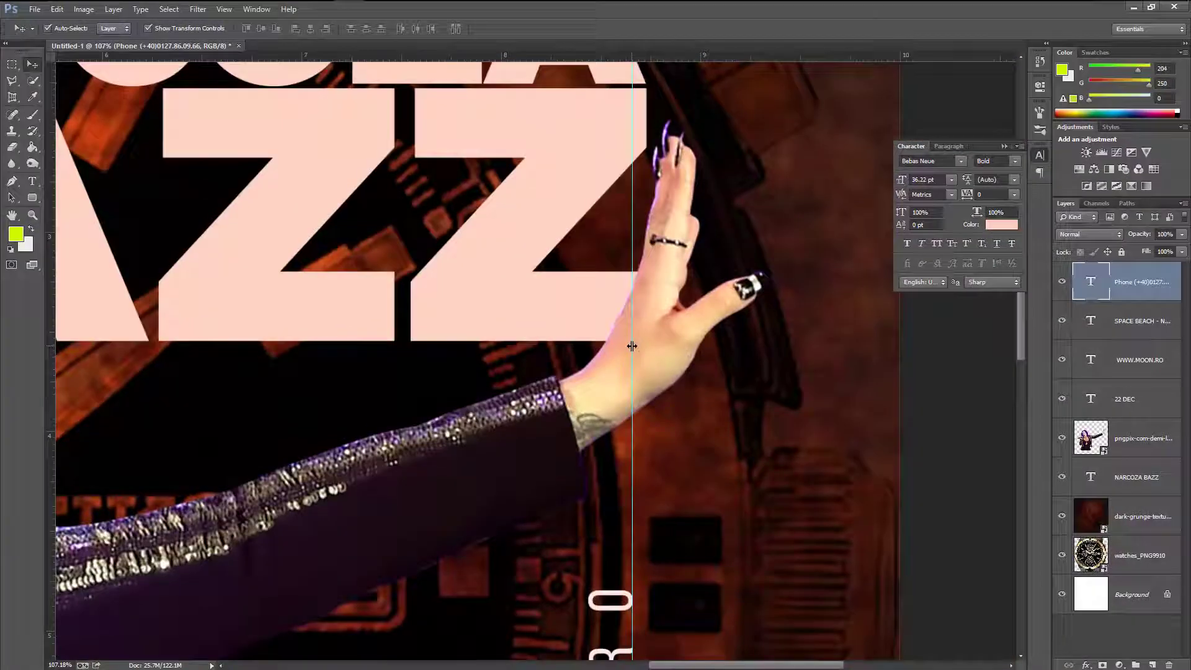
{"action": "left_click_drag", "start_coordinate": [632, 346], "coordinate": [646, 346]}
{"action": "scroll", "coordinate": [693, 512], "scroll_direction": "down", "scroll_amount": 3}
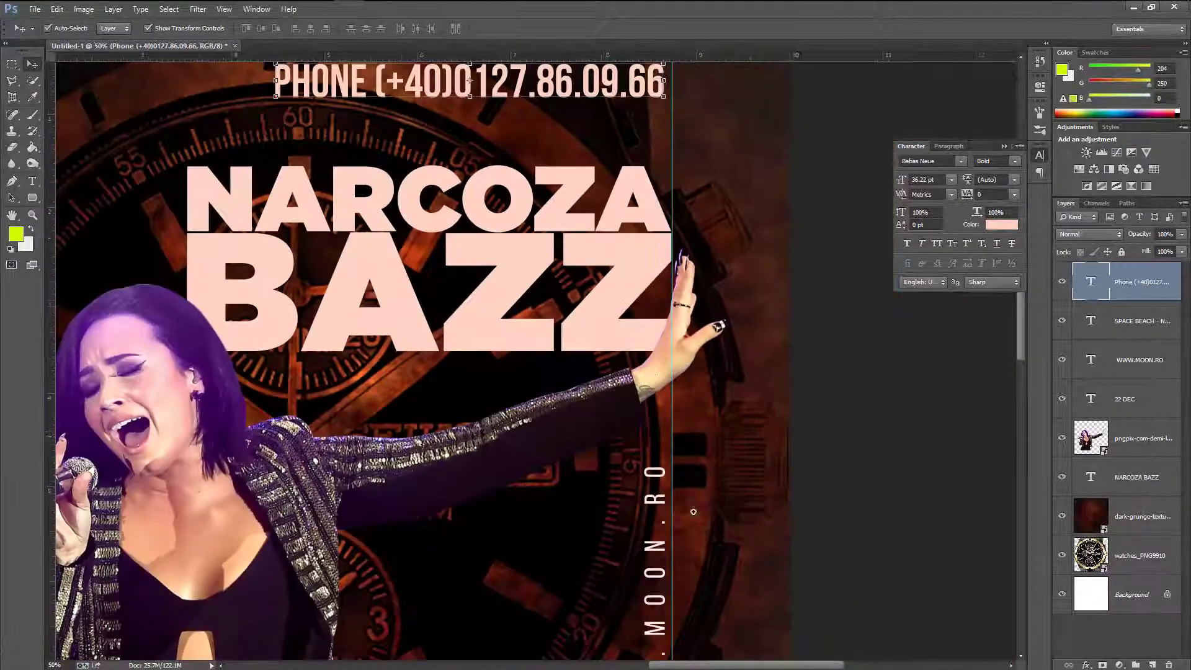
{"action": "left_click", "coordinate": [661, 555]}
{"action": "key", "text": "Right"}
{"action": "key", "text": "Right"}
{"action": "key", "text": "Right"}
{"action": "key", "text": "Right"}
{"action": "key", "text": "Right"}
{"action": "key", "text": "Right"}
{"action": "key", "text": "Right"}
{"action": "key", "text": "Right"}
{"action": "key", "text": "Right"}
{"action": "key", "text": "Right"}
{"action": "key", "text": "Right"}
{"action": "key", "text": "Right"}
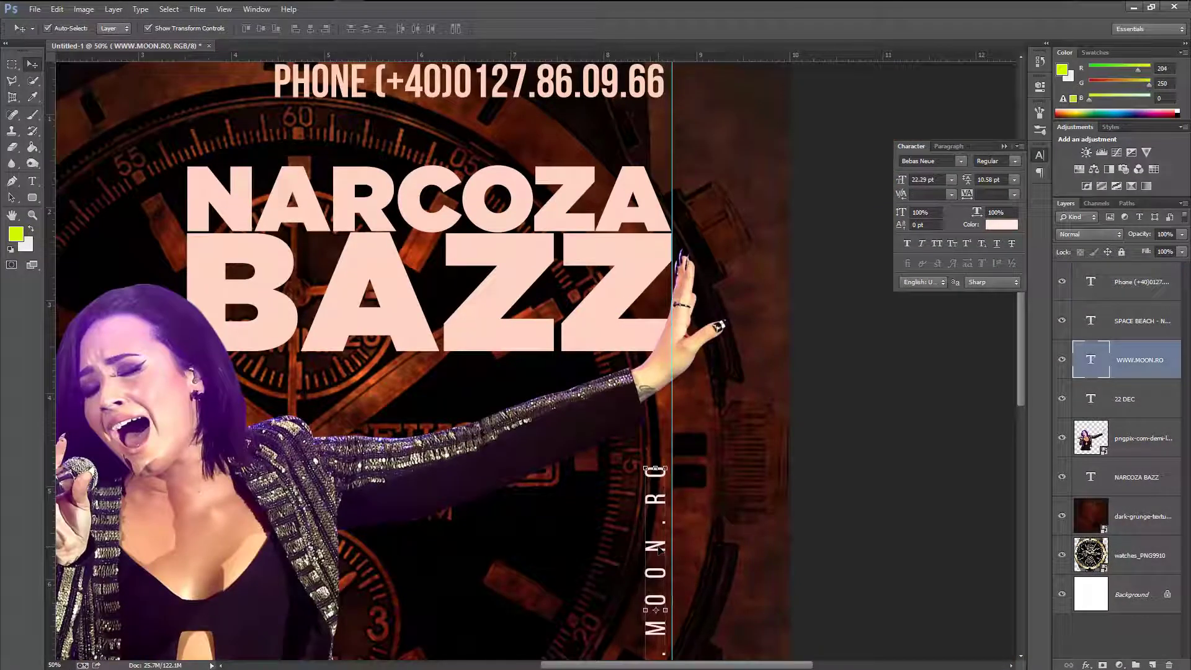
Shift the phone line right against the vertical guide and set its font style to Regular.
{"action": "scroll", "coordinate": [661, 549], "scroll_direction": "down", "scroll_amount": 3}
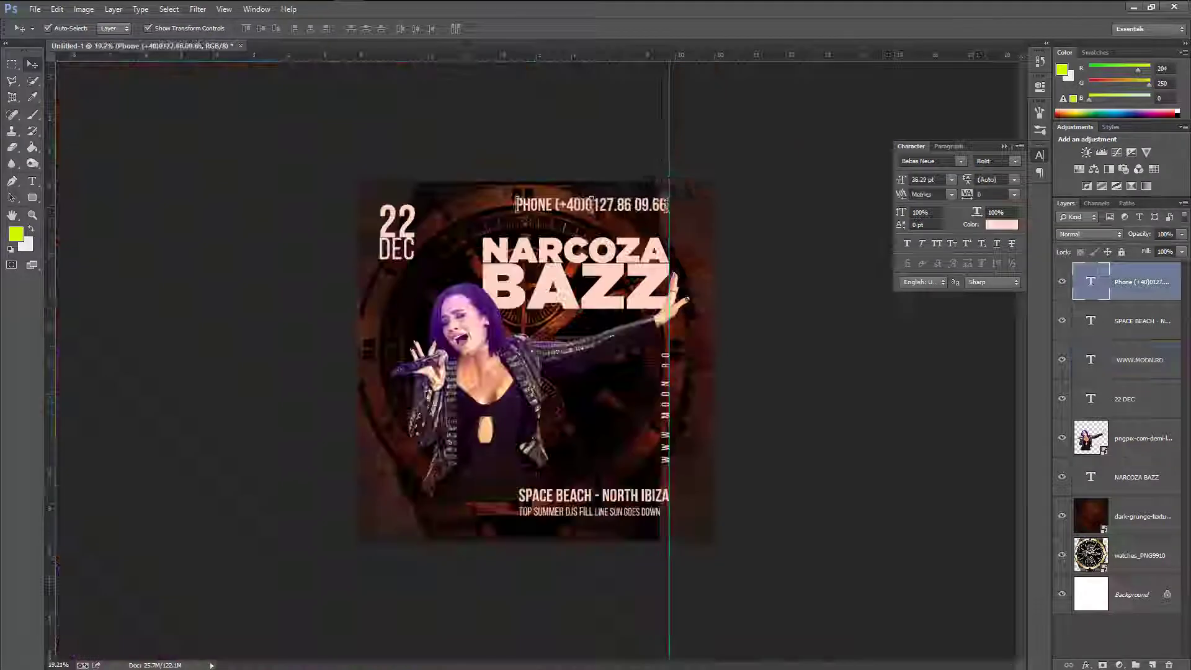
{"action": "left_click_drag", "start_coordinate": [632, 209], "coordinate": [636, 209]}
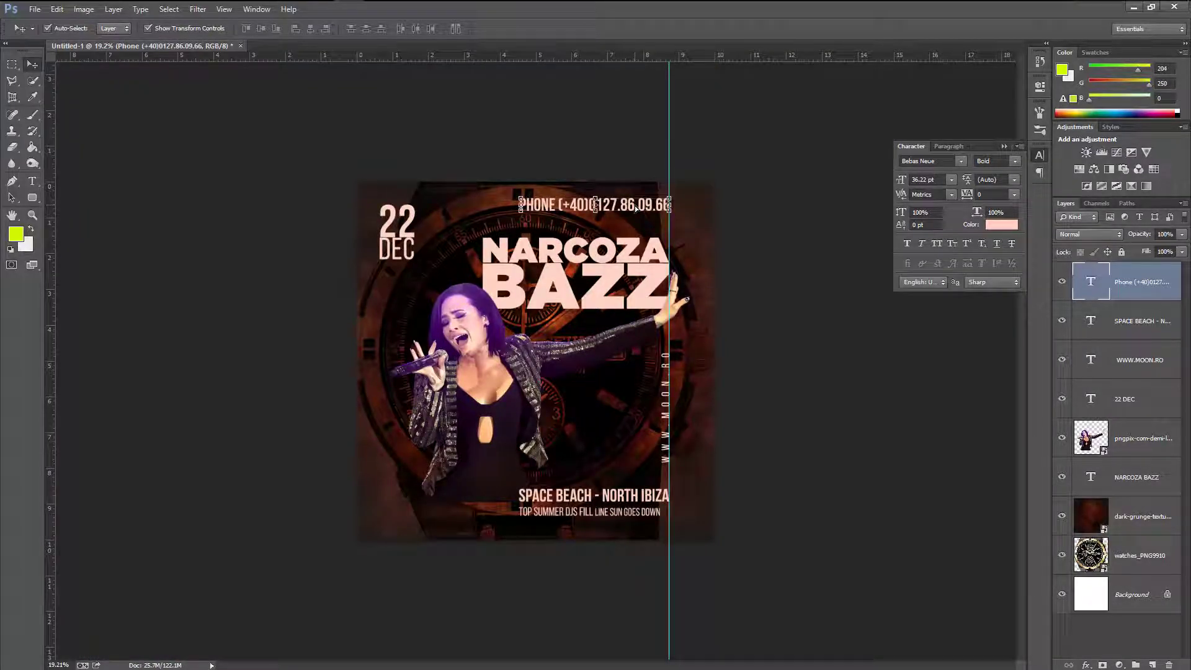
{"action": "left_click", "coordinate": [995, 161]}
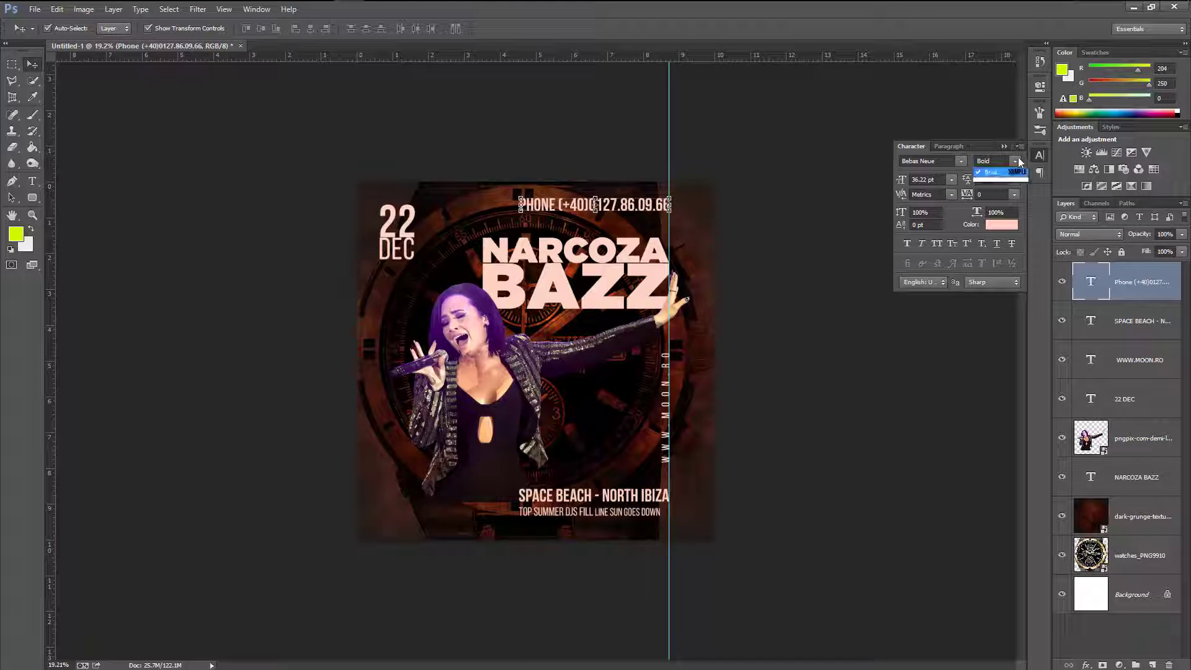
{"action": "left_click", "coordinate": [992, 197]}
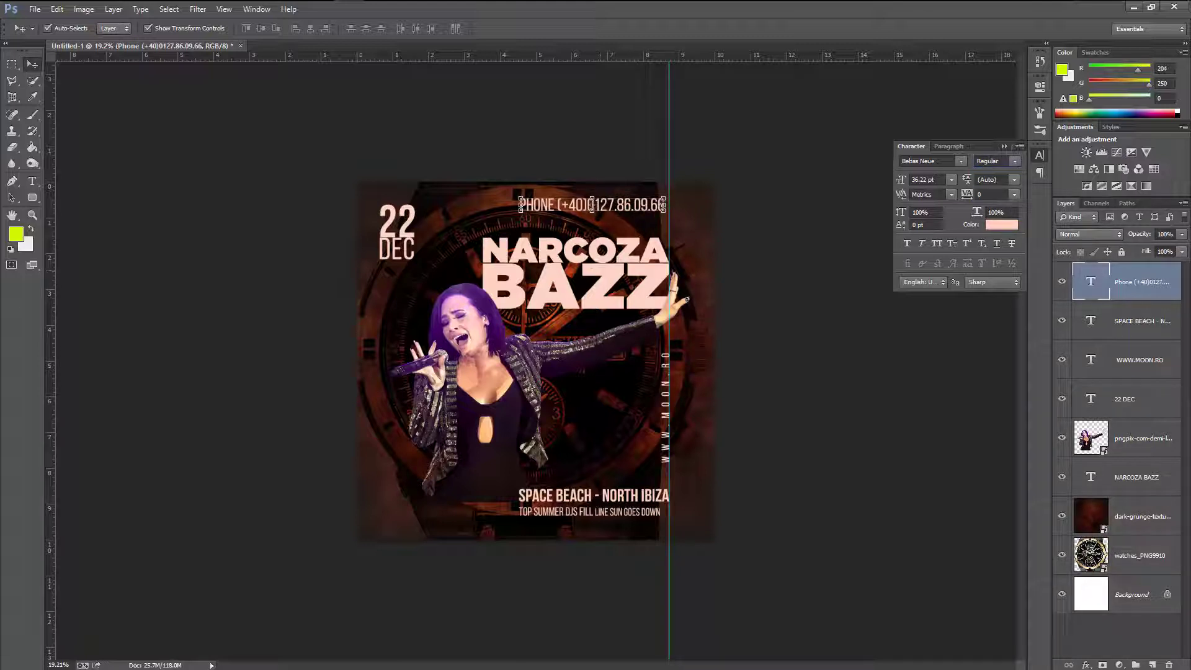
Scale the phone line down proportionally to about 67%, keeping it above the NARCOZA BAZZ title.
{"action": "key", "text": "ctrl+t"}
{"action": "left_click_drag", "start_coordinate": [520, 214], "coordinate": [564, 200]}
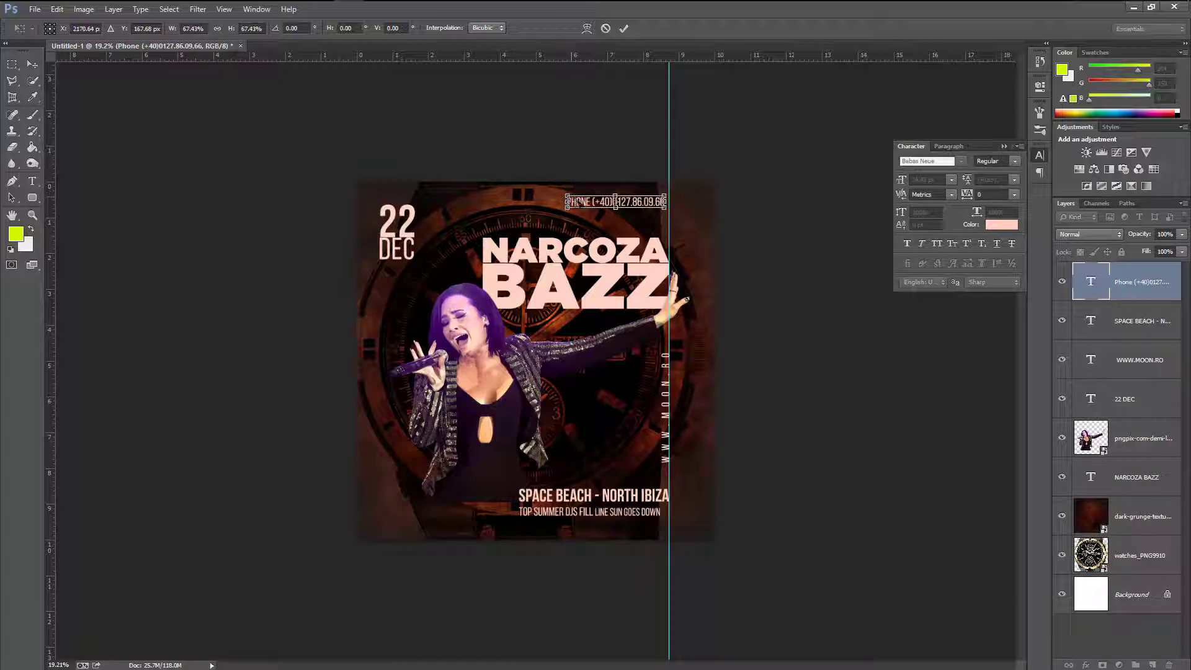
{"action": "key", "text": "Return"}
Enlarge only the number after the word PHONE to 31.77 pt and realign the line's right edge with the guide.
{"action": "key", "text": "t"}
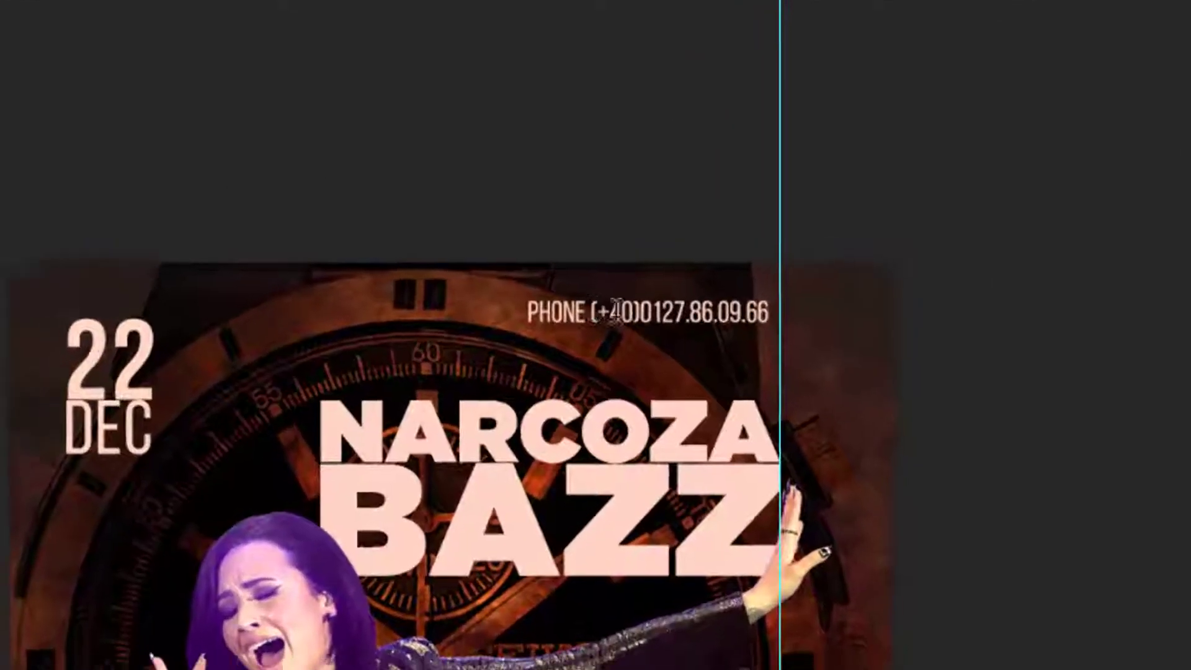
{"action": "left_click_drag", "start_coordinate": [592, 201], "coordinate": [636, 204]}
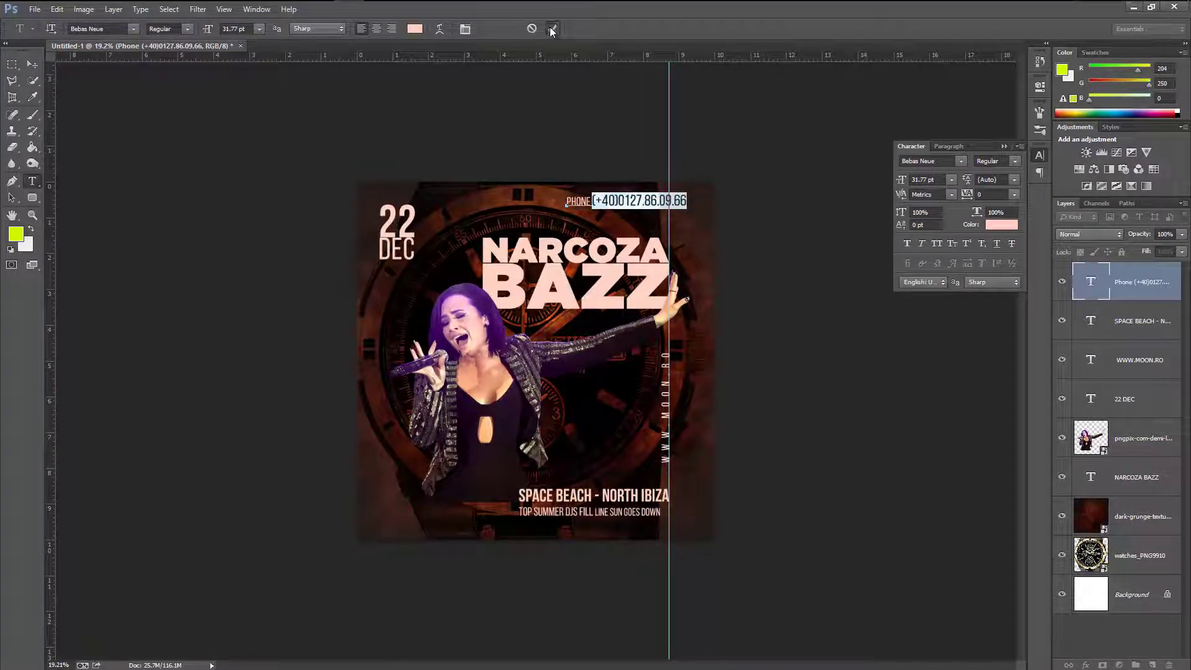
{"action": "left_click", "coordinate": [552, 30]}
{"action": "key", "text": "v"}
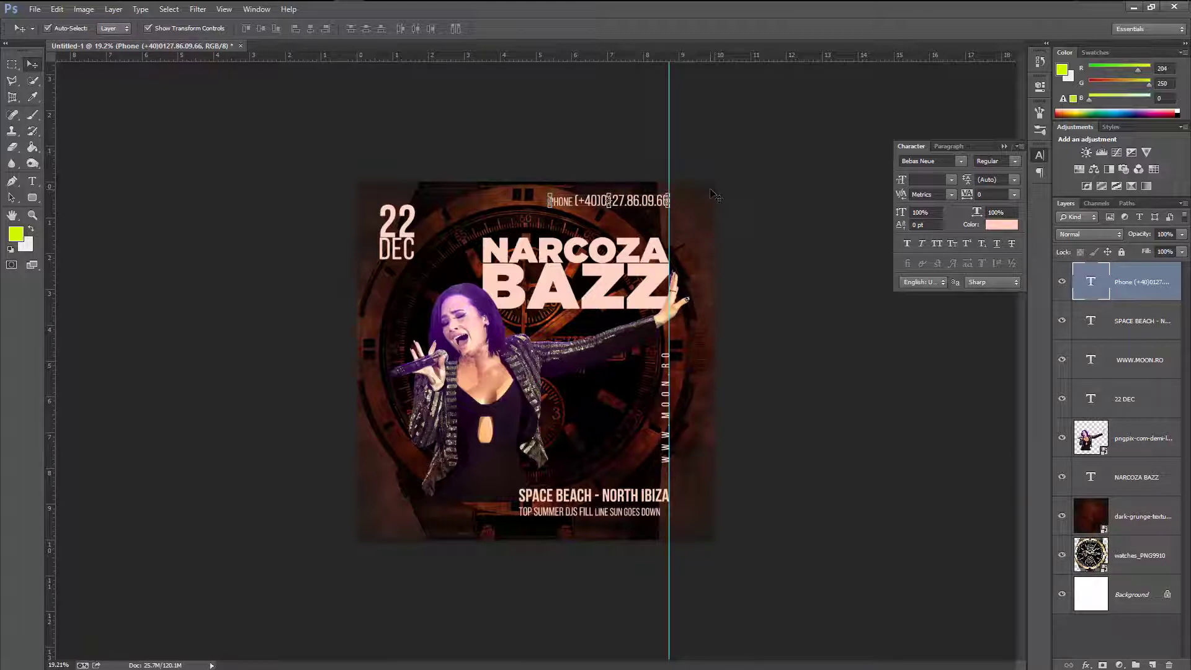
{"action": "left_click", "coordinate": [714, 195]}
{"action": "scroll", "coordinate": [777, 449], "scroll_direction": "down", "scroll_amount": 1}
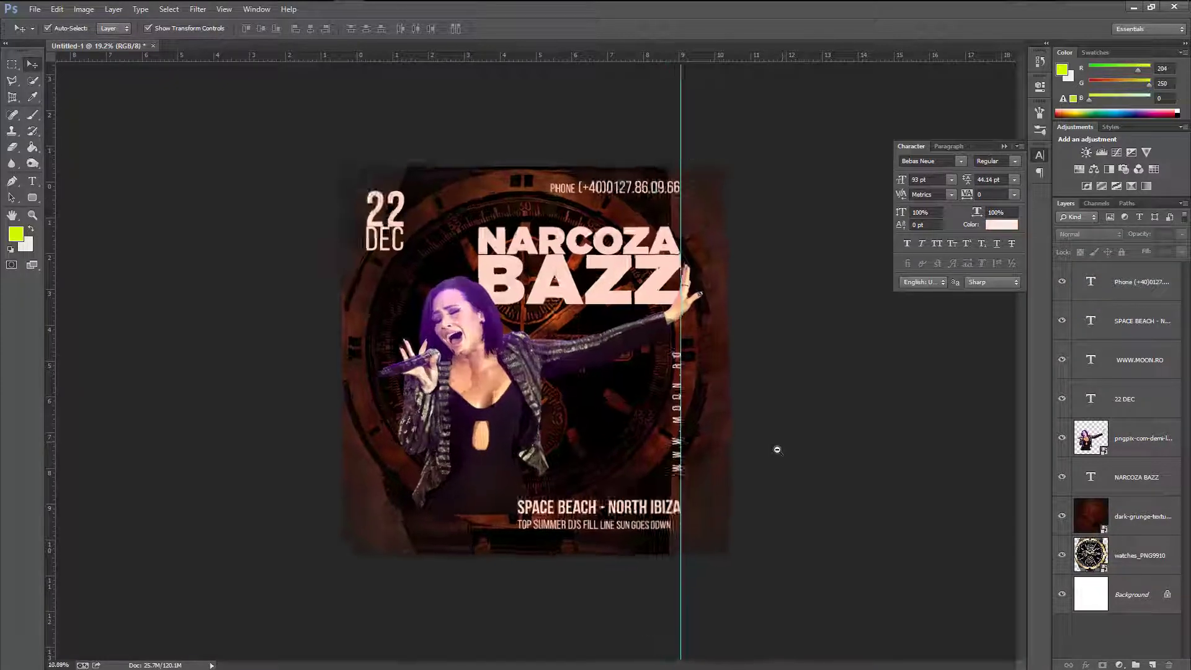
{"action": "scroll", "coordinate": [777, 449], "scroll_direction": "down", "scroll_amount": 2}
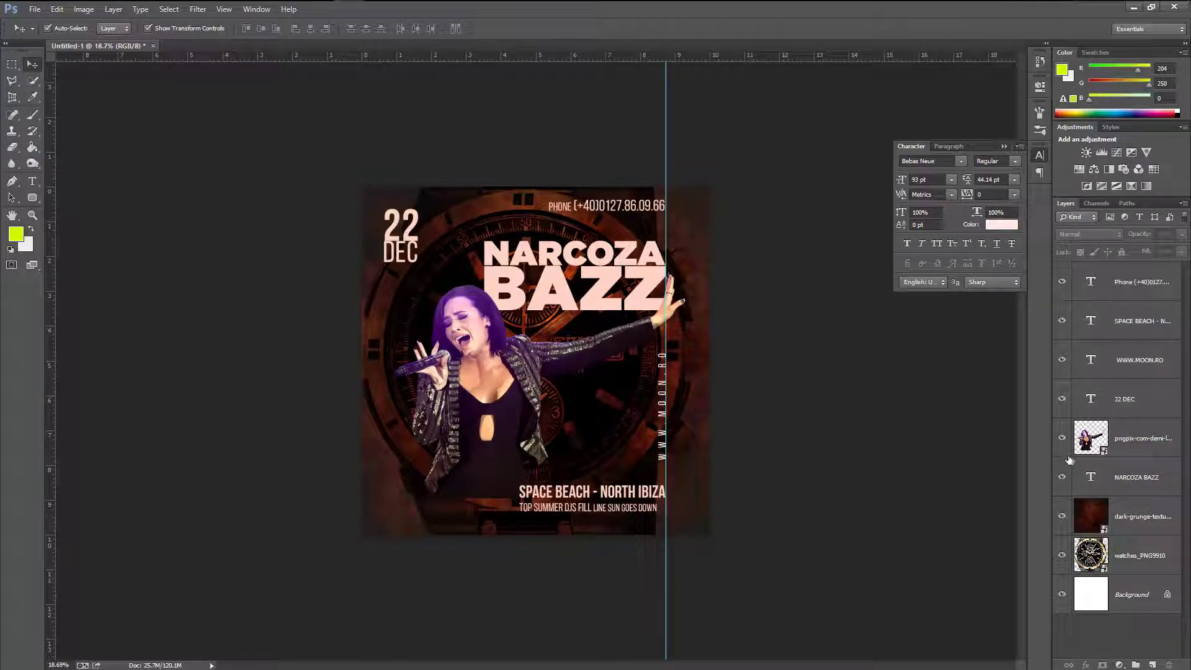
Add a new empty layer above the phone text layer and activate the Brush tool.
{"action": "left_click", "coordinate": [1135, 450]}
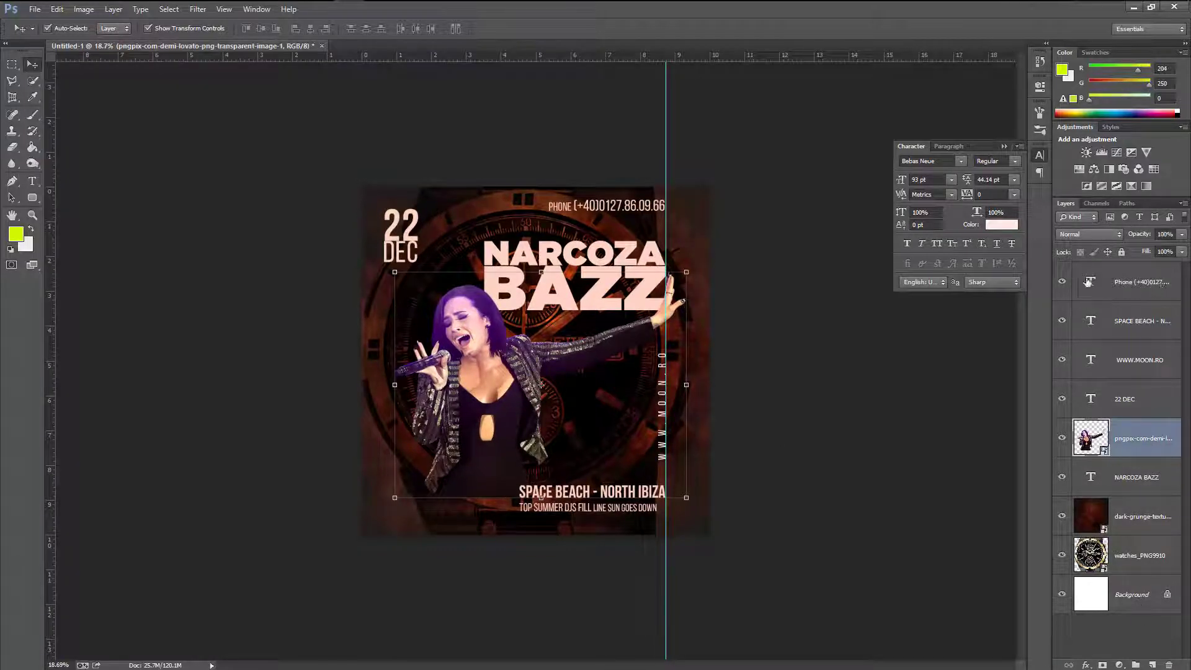
{"action": "left_click", "coordinate": [1088, 282]}
{"action": "left_click", "coordinate": [1152, 665]}
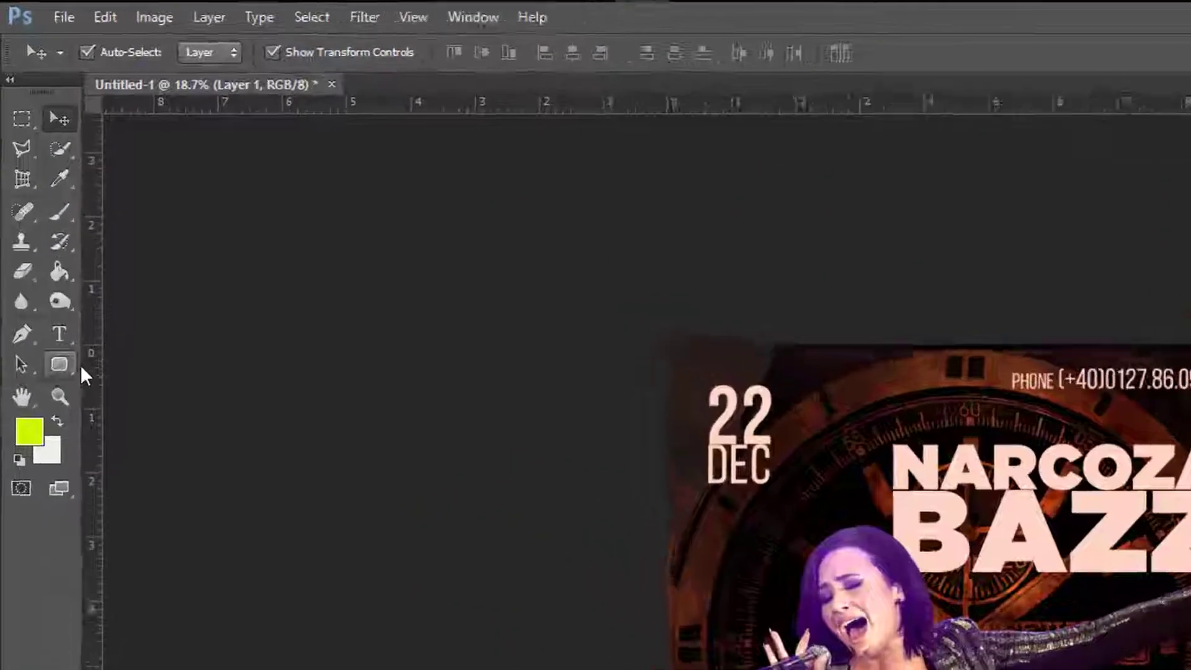
{"action": "left_click", "coordinate": [60, 211]}
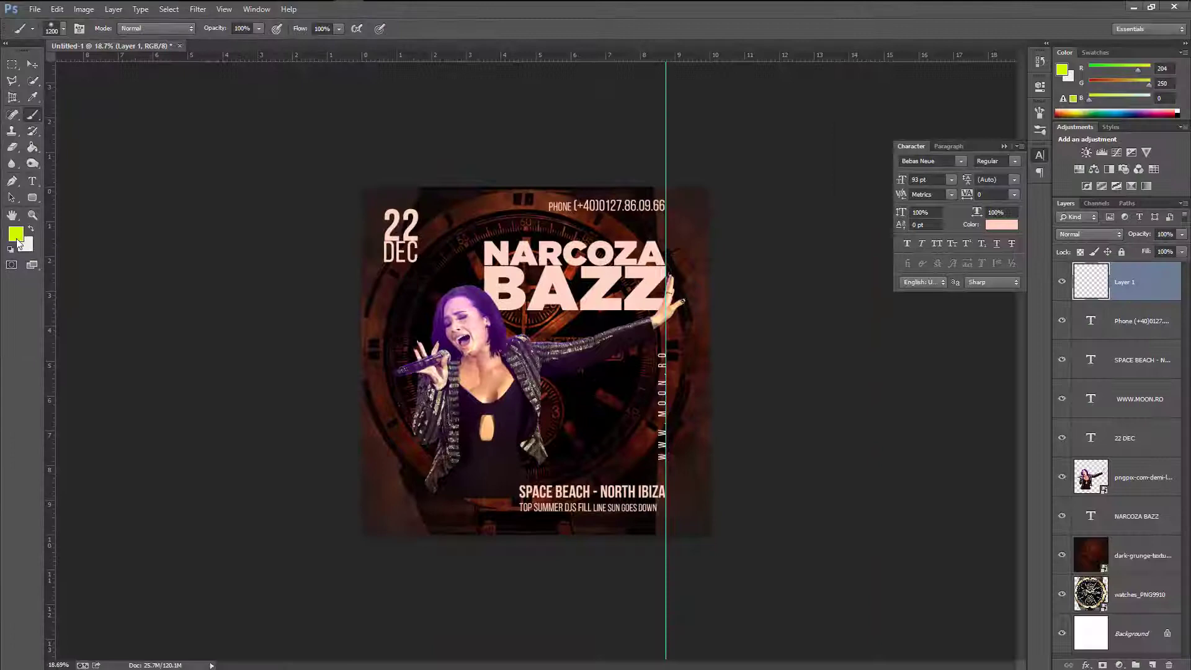
Set the foreground color to a vivid magenta, RGB 240, 0, 255.
{"action": "left_click", "coordinate": [19, 288]}
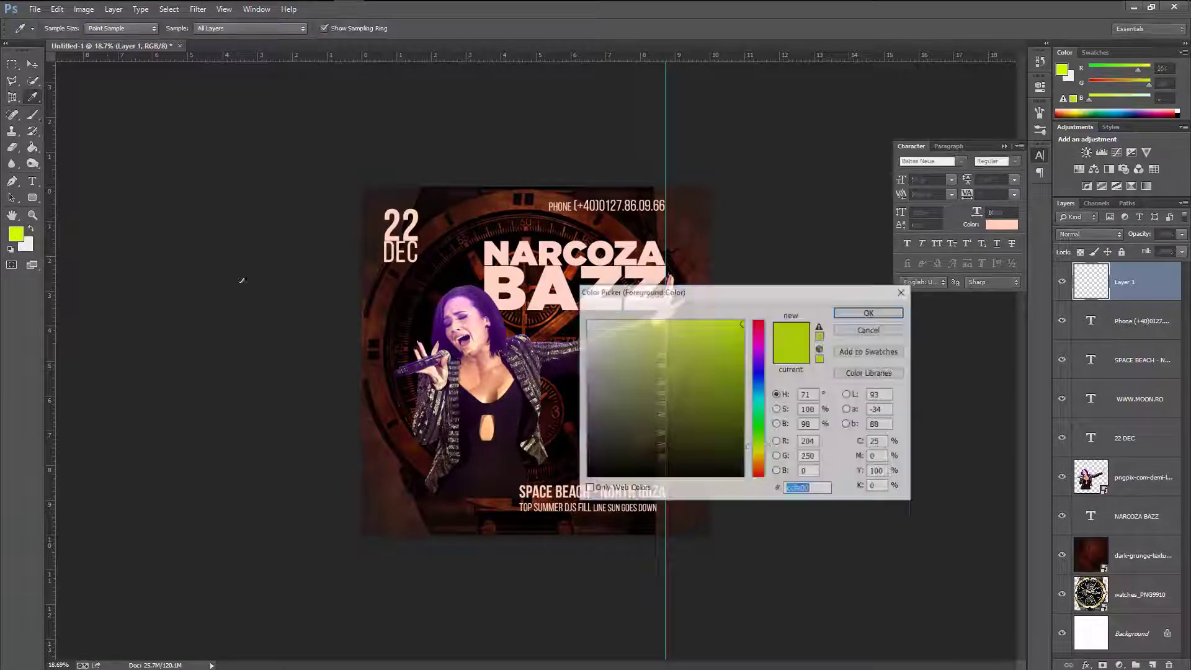
{"action": "left_click", "coordinate": [639, 372]}
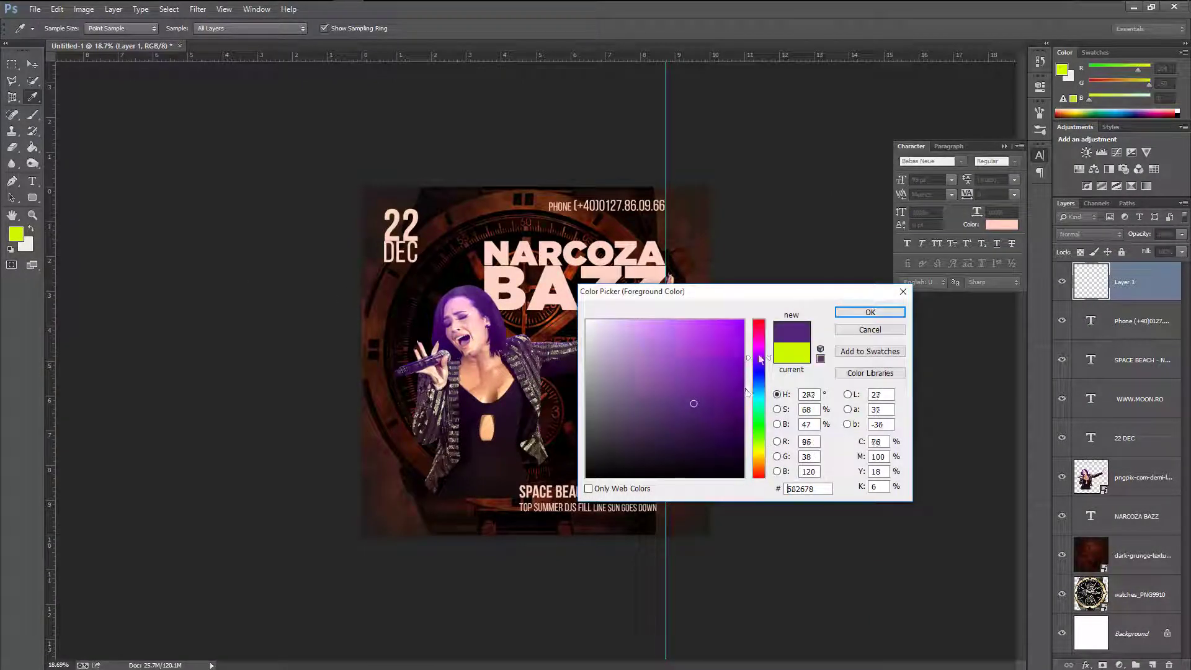
{"action": "left_click_drag", "start_coordinate": [760, 359], "coordinate": [760, 352]}
{"action": "left_click", "coordinate": [744, 316]}
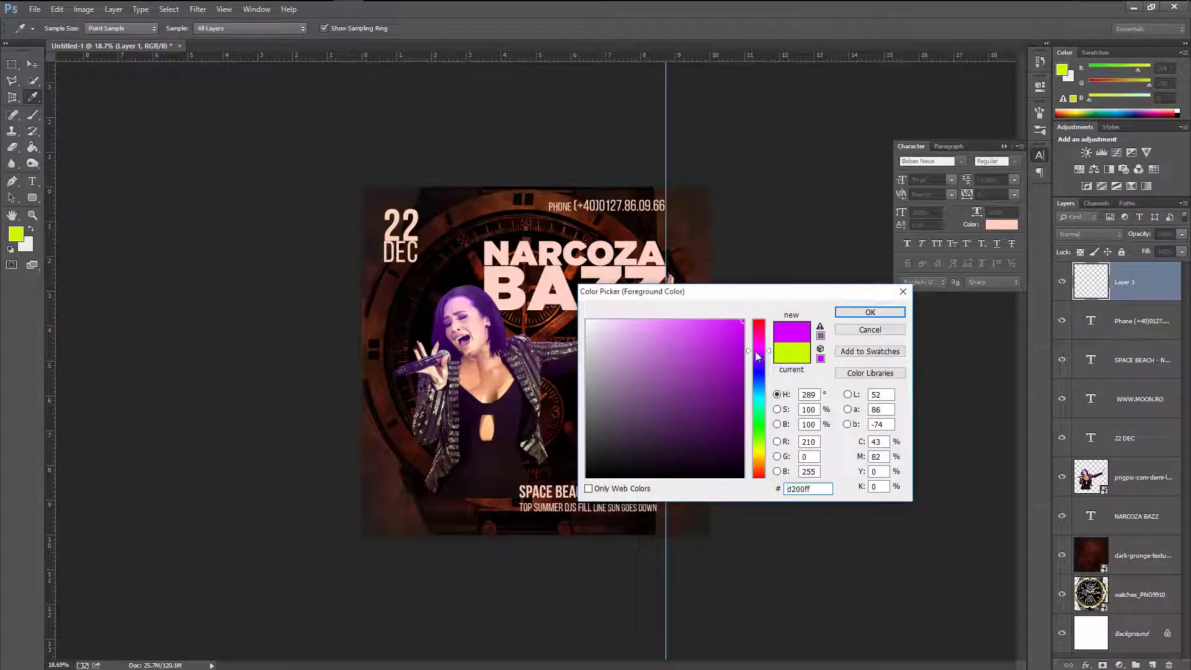
{"action": "left_click", "coordinate": [868, 312]}
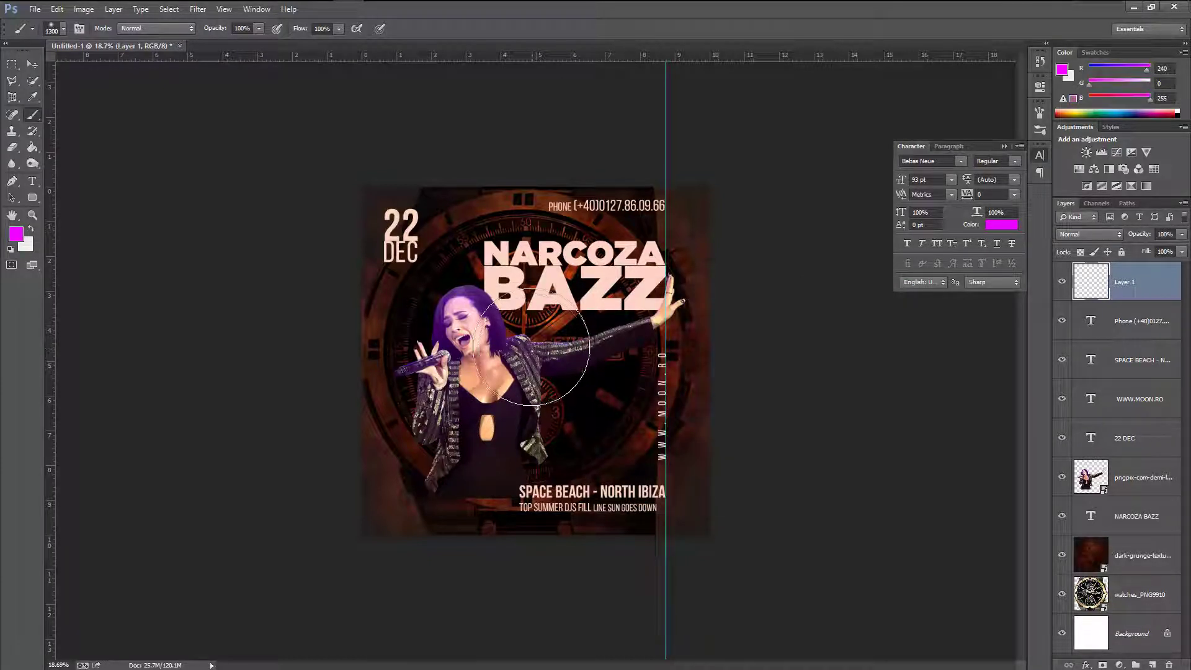
Paint one soft 1300 px magenta dab on the new layer and move it over the poster's upper-left corner.
{"action": "left_click", "coordinate": [531, 350]}
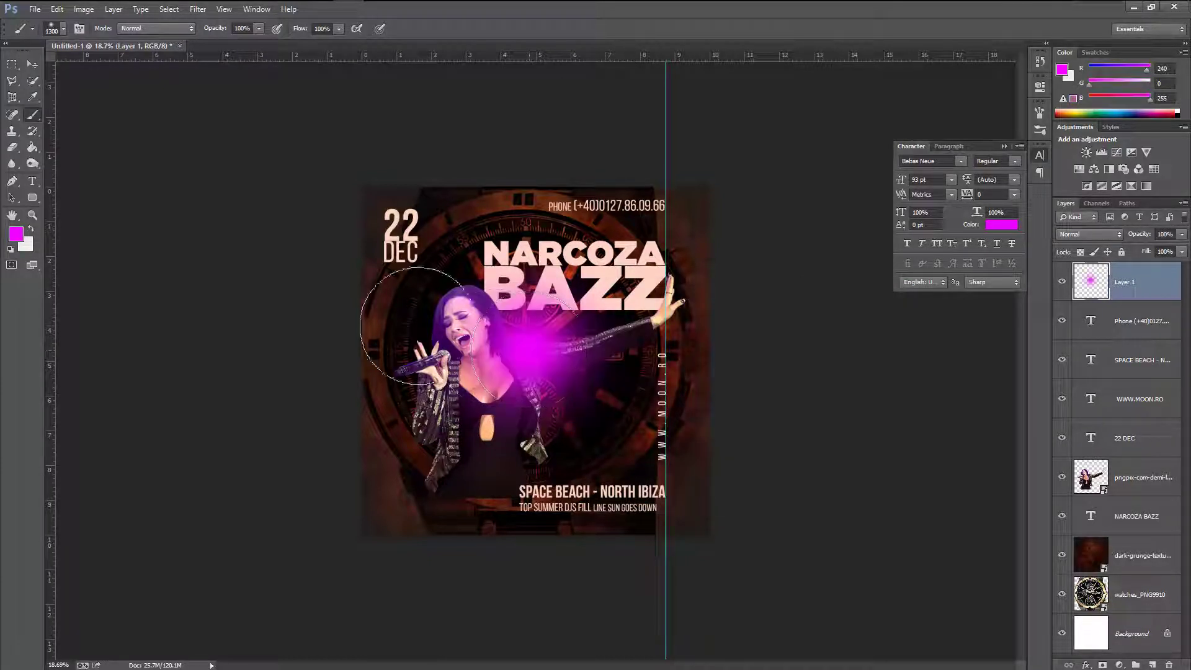
{"action": "left_click", "coordinate": [33, 65]}
{"action": "left_click_drag", "start_coordinate": [568, 367], "coordinate": [422, 236]}
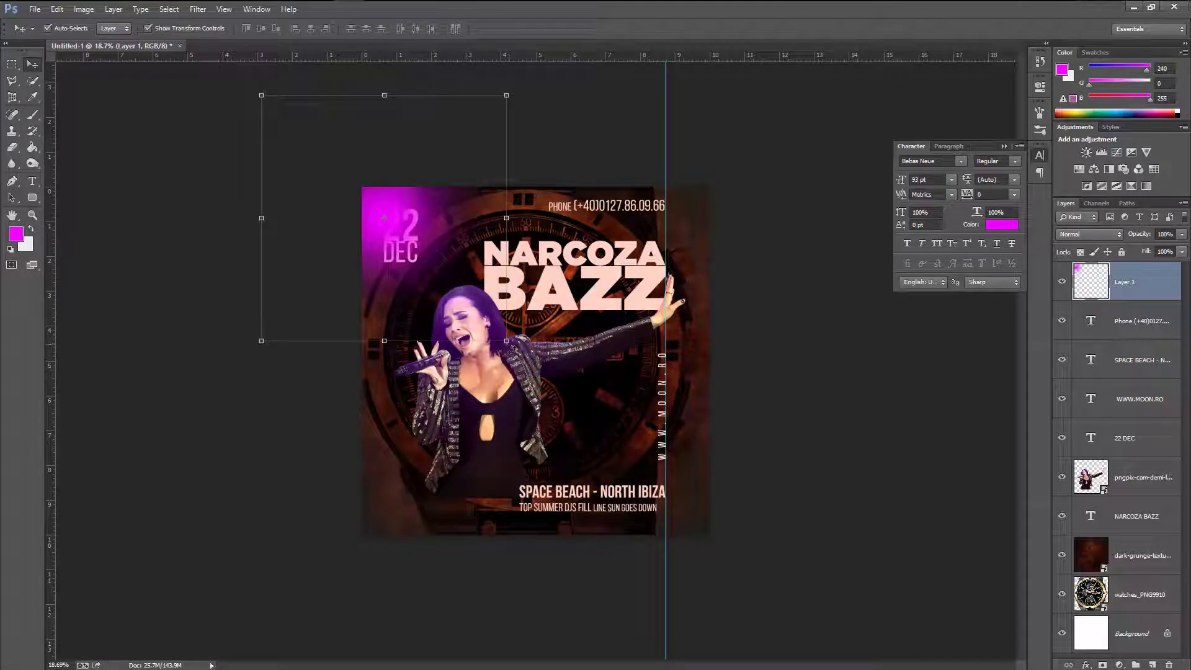
Enlarge the magenta glow from its center to spread across the poster and set its blending mode to Color.
{"action": "left_click_drag", "start_coordinate": [506, 340], "coordinate": [746, 579]}
{"action": "left_click_drag", "start_coordinate": [507, 315], "coordinate": [518, 326]}
{"action": "key", "text": "Return"}
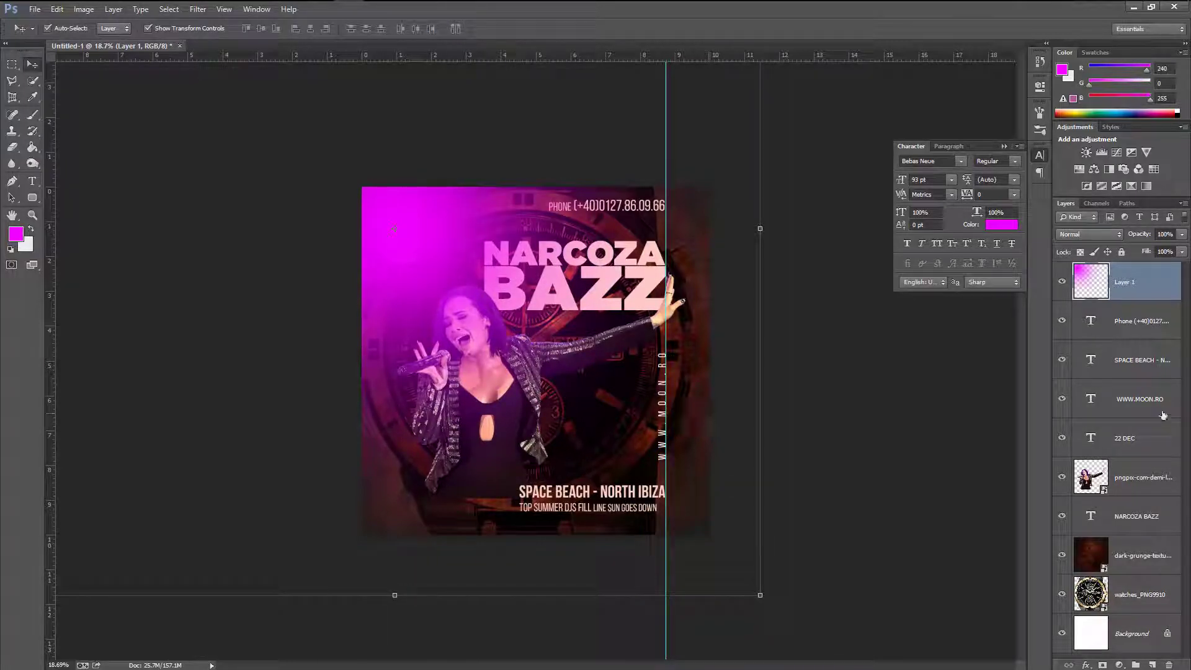
{"action": "left_click", "coordinate": [1084, 232]}
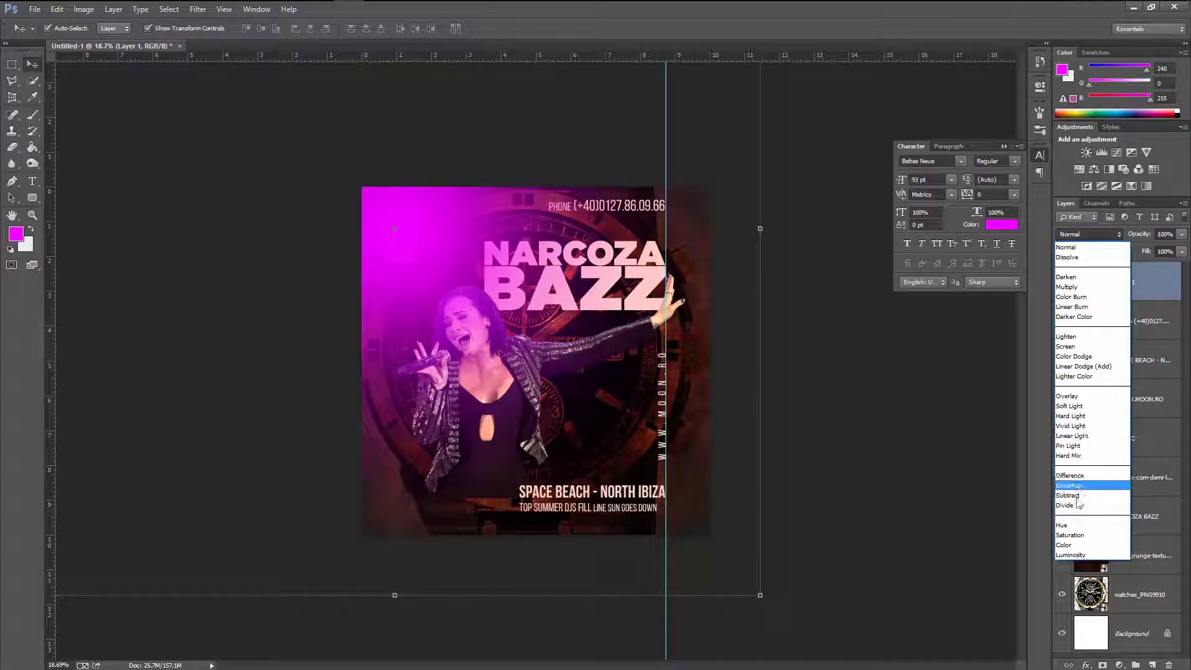
{"action": "left_click", "coordinate": [1068, 546]}
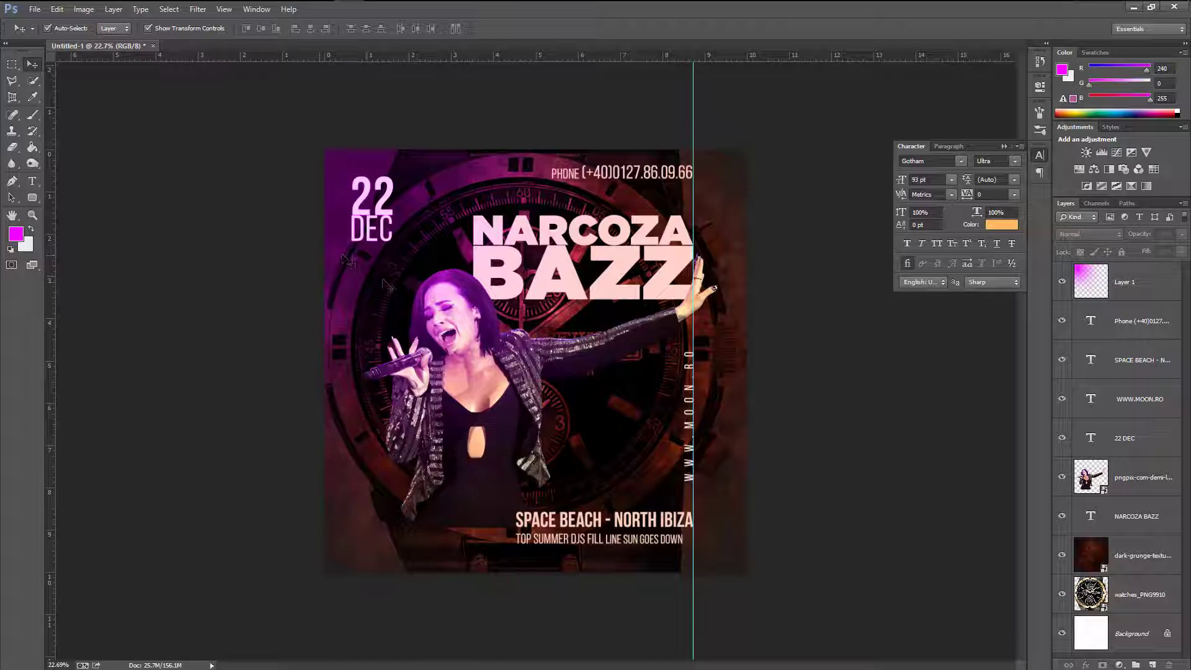
Duplicate the dark grunge texture, place the copy directly above the singer layer, and set its blending mode to Screen.
{"action": "left_click", "coordinate": [1127, 560]}
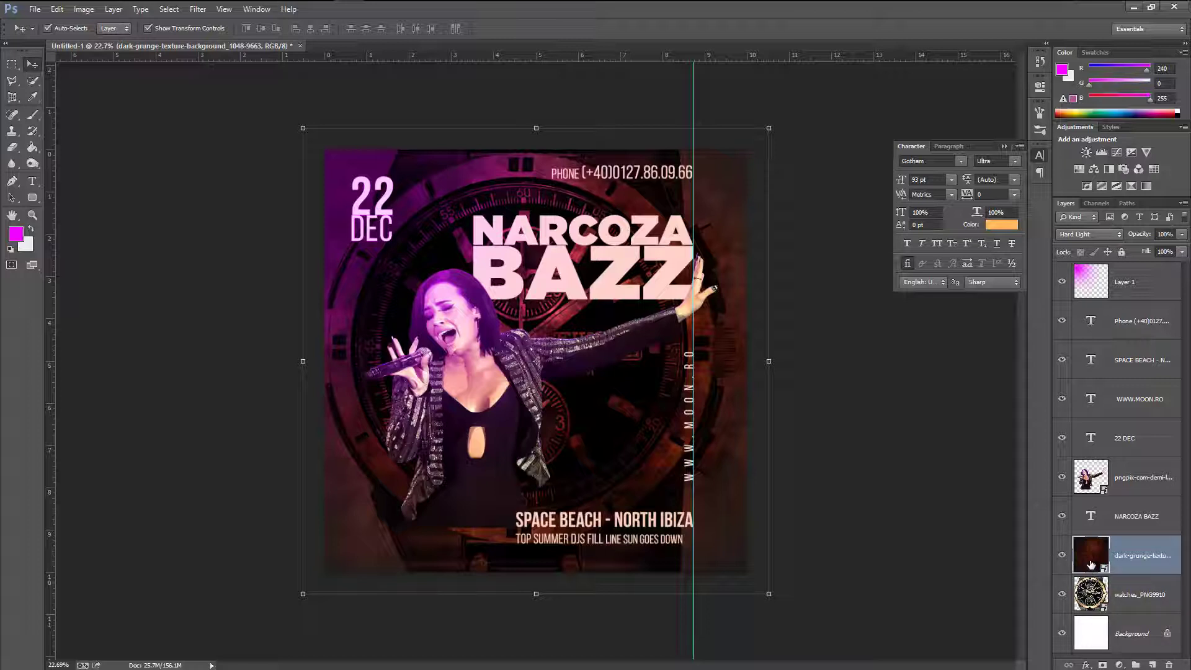
{"action": "key", "text": "ctrl+j"}
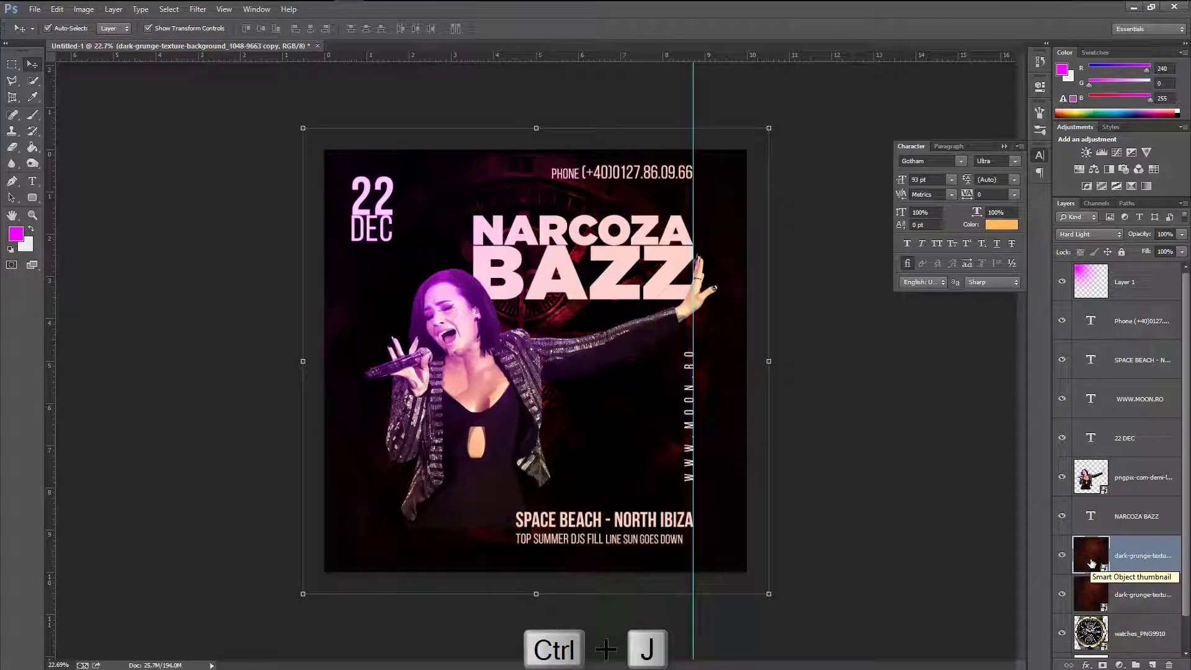
{"action": "left_click_drag", "start_coordinate": [1128, 560], "coordinate": [1122, 473]}
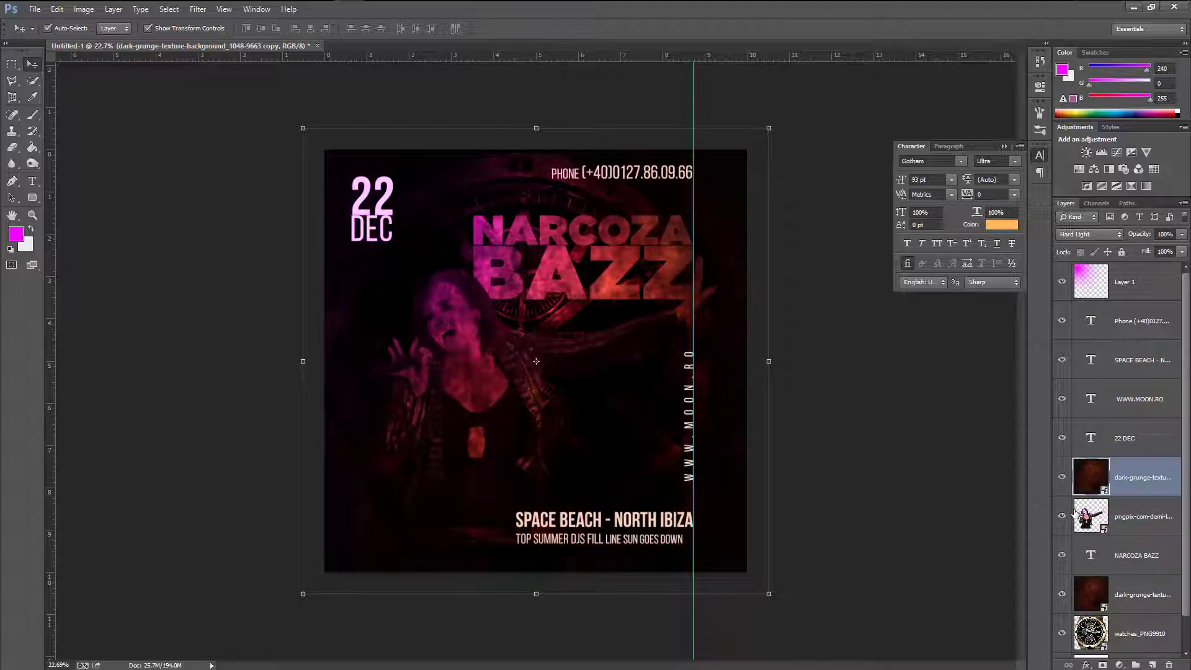
{"action": "left_click", "coordinate": [1081, 236]}
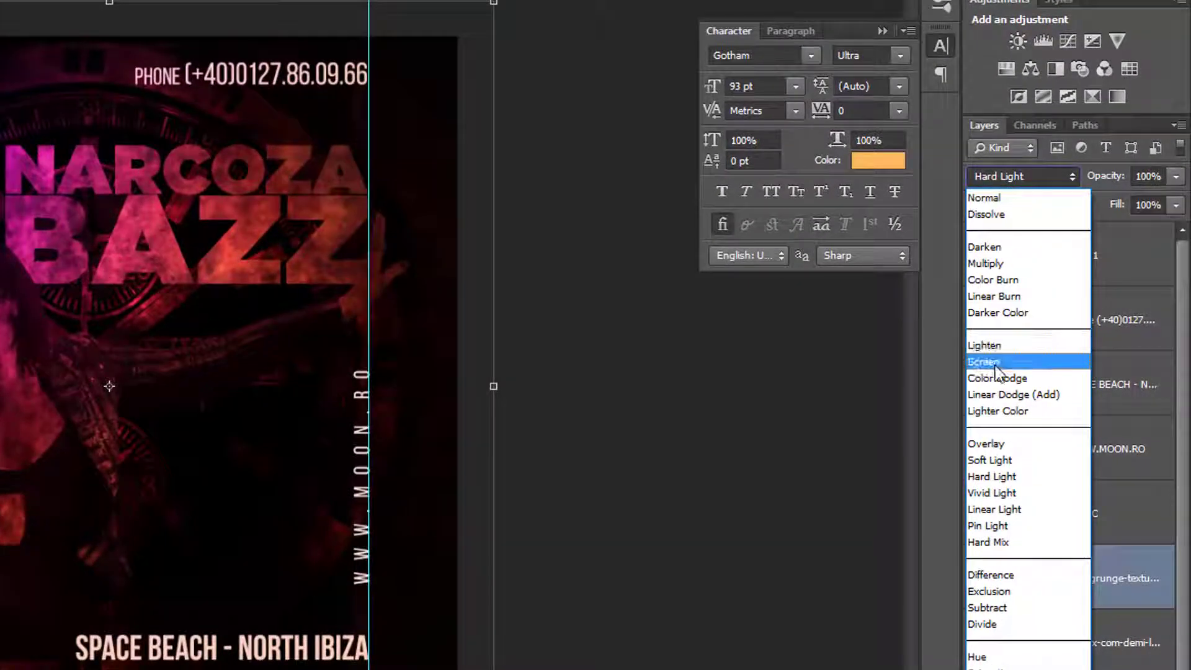
{"action": "left_click", "coordinate": [992, 364]}
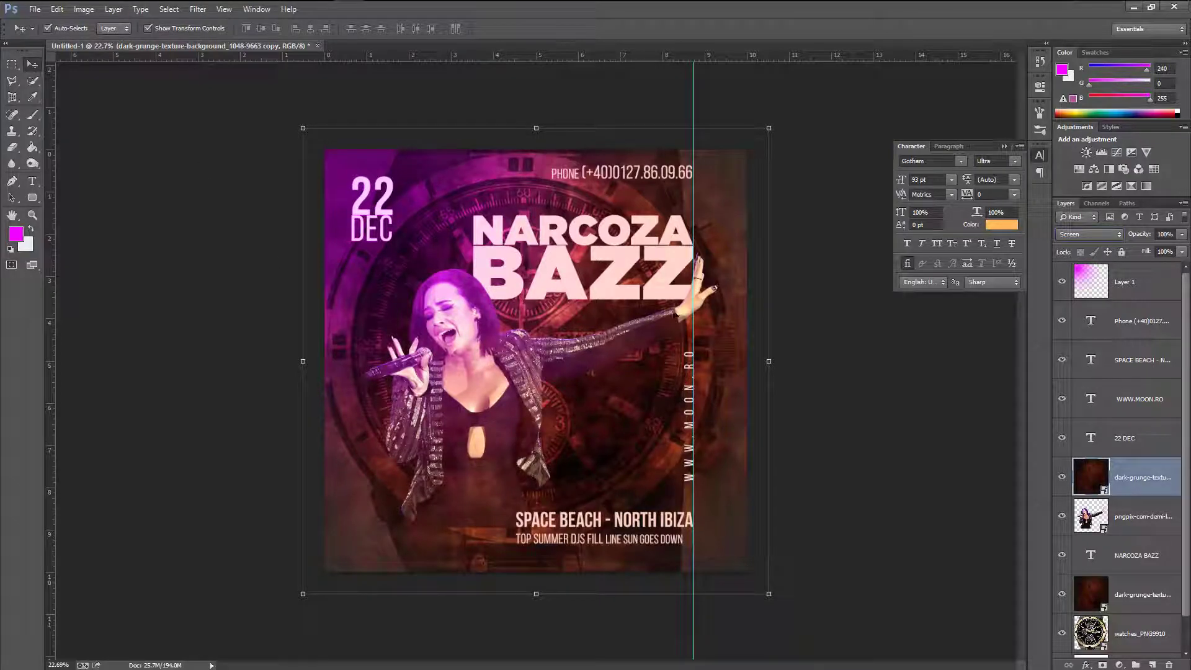
Recolor the 22 DEC text with a lighter magenta pink.
{"action": "scroll", "coordinate": [536, 360], "scroll_direction": "down", "scroll_amount": 3}
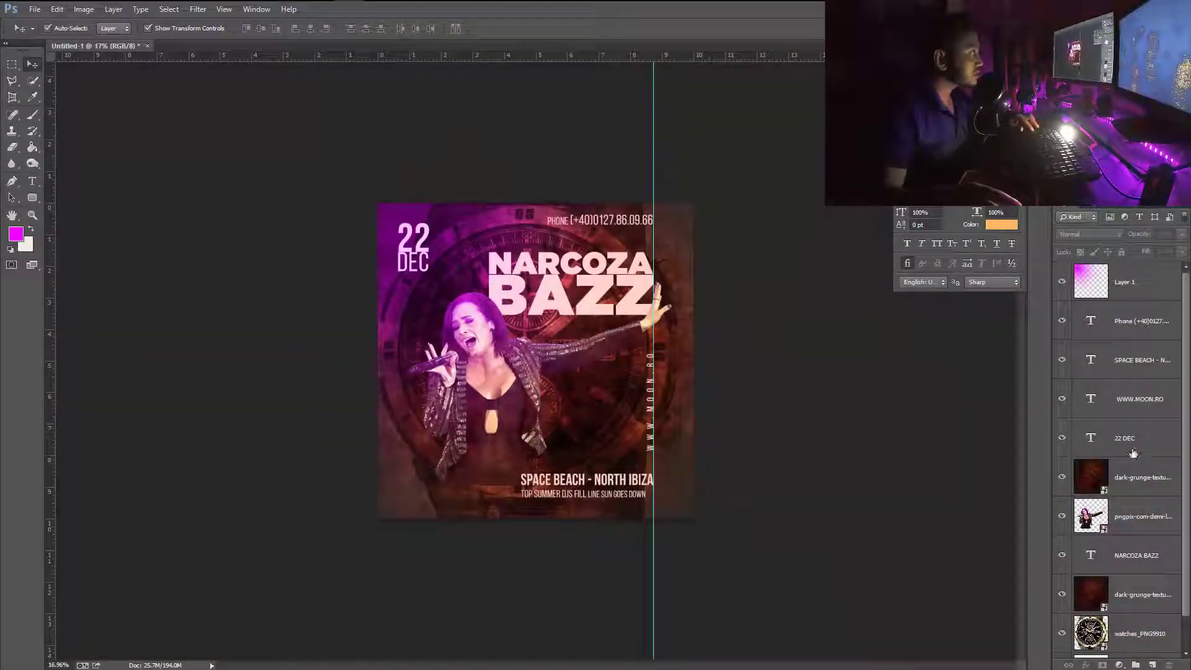
{"action": "left_click", "coordinate": [1096, 439]}
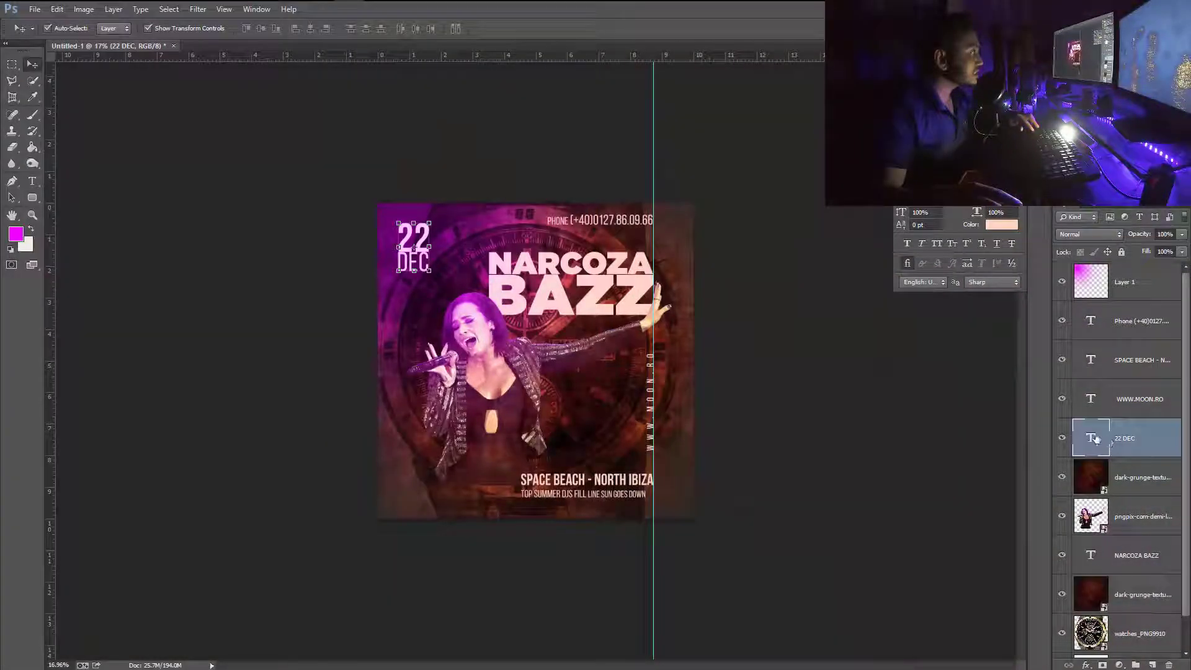
{"action": "left_click", "coordinate": [1001, 225]}
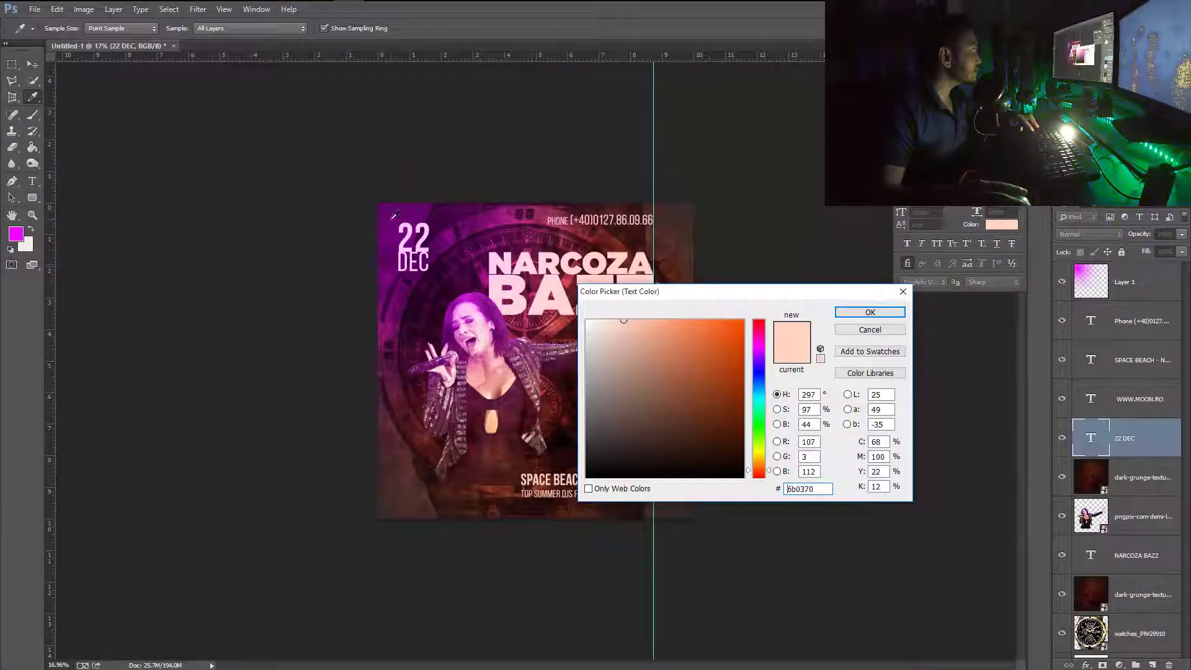
{"action": "left_click_drag", "start_coordinate": [762, 456], "coordinate": [767, 310]}
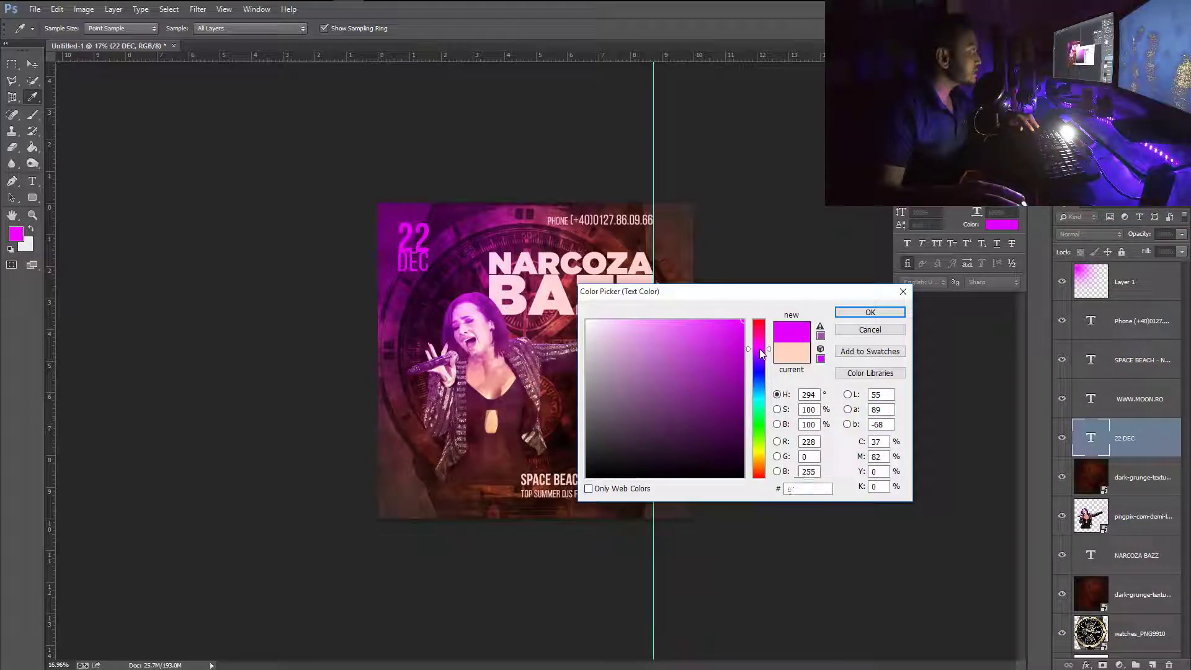
{"action": "mouse_move", "coordinate": [763, 353]}
{"action": "left_mouse_down"}
{"action": "mouse_move", "coordinate": [752, 327]}
{"action": "mouse_move", "coordinate": [758, 351]}
{"action": "left_mouse_up"}
{"action": "left_click_drag", "start_coordinate": [704, 317], "coordinate": [683, 319]}
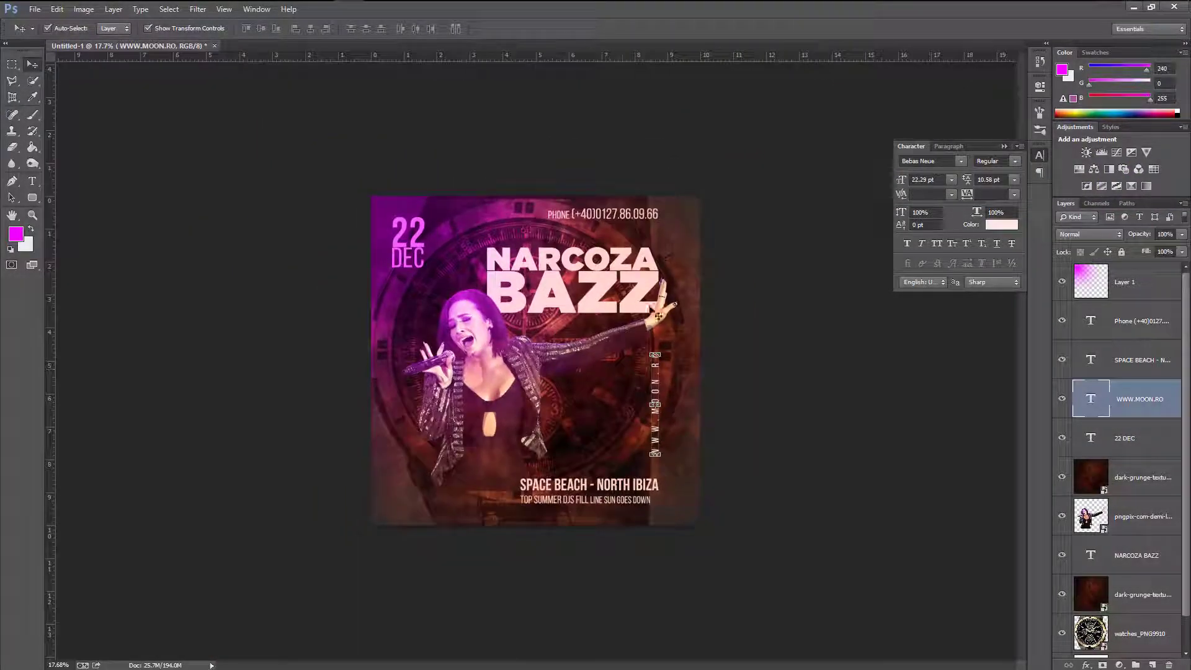
{"action": "left_click", "coordinate": [1105, 359]}
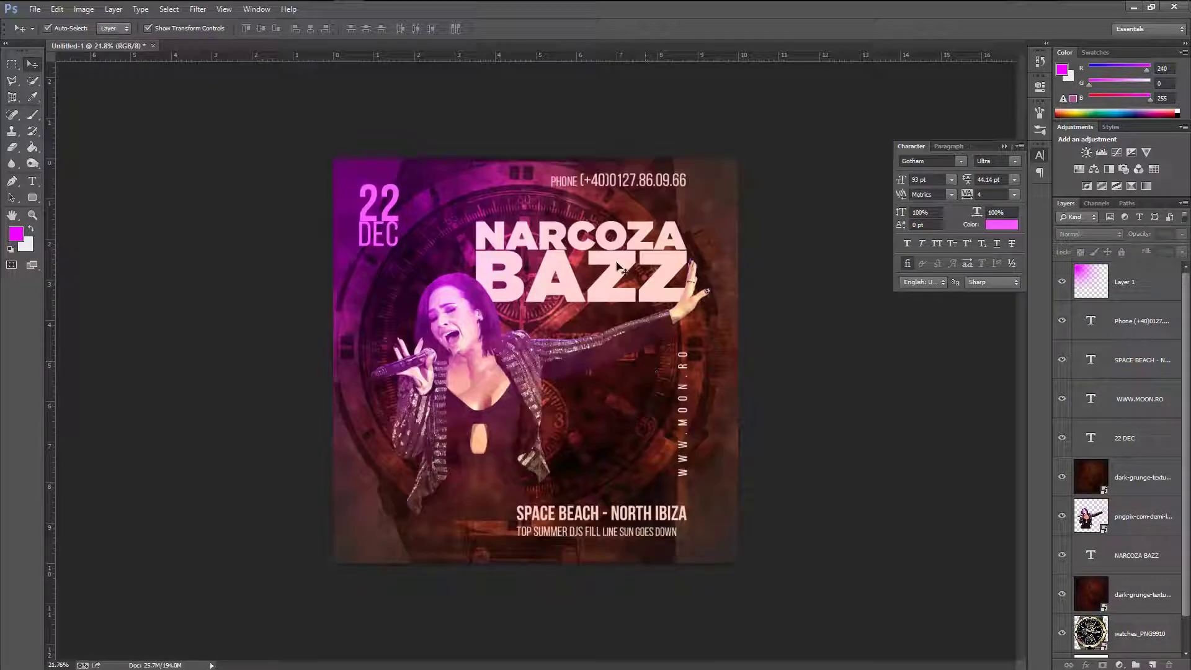
{"action": "left_click", "coordinate": [620, 270]}
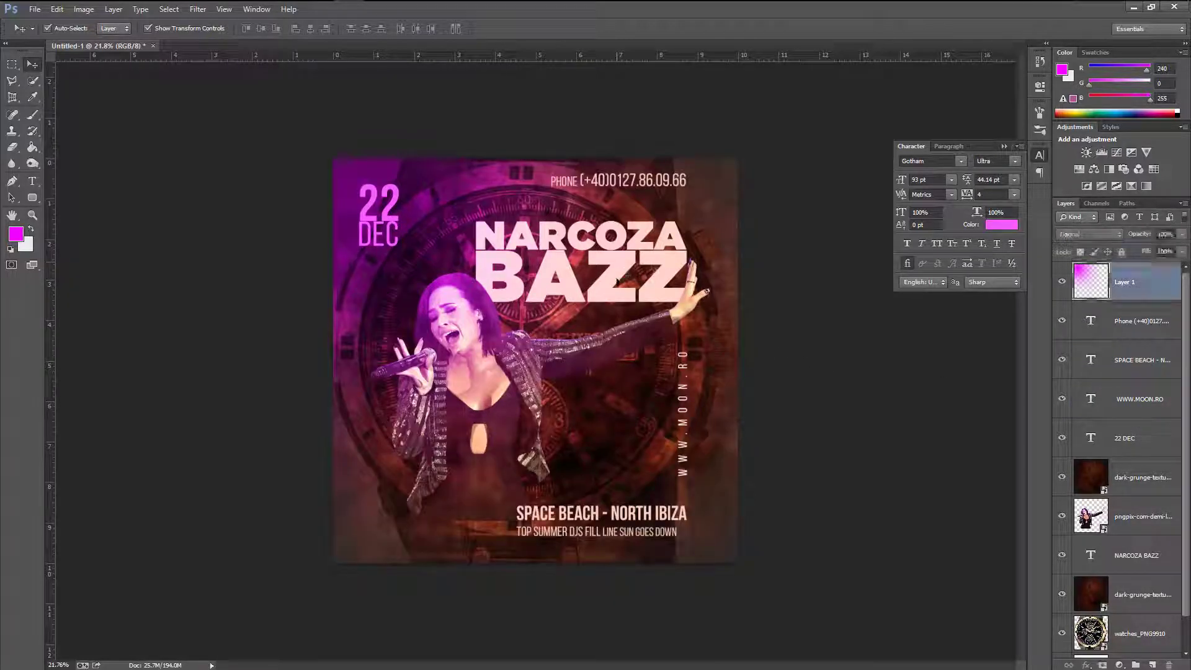
Recolor the NARCOZA BAZZ title from pale peach to a light orange.
{"action": "scroll", "coordinate": [1143, 510], "scroll_direction": "down", "scroll_amount": 1}
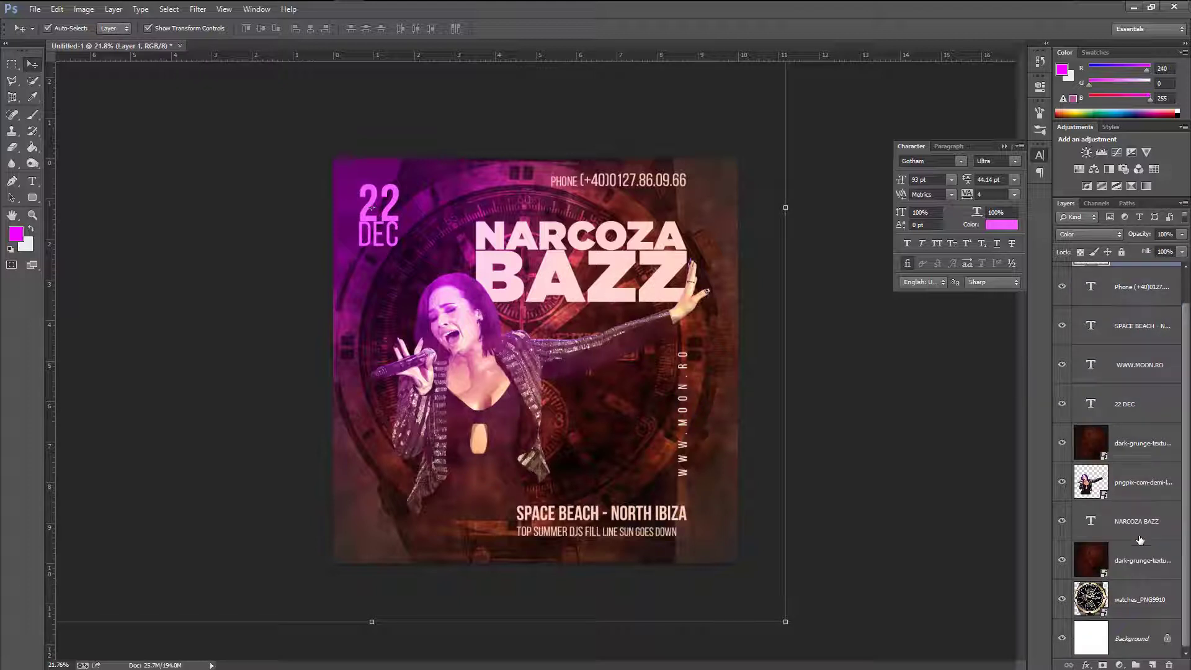
{"action": "left_click", "coordinate": [1135, 521]}
{"action": "left_click", "coordinate": [1001, 224]}
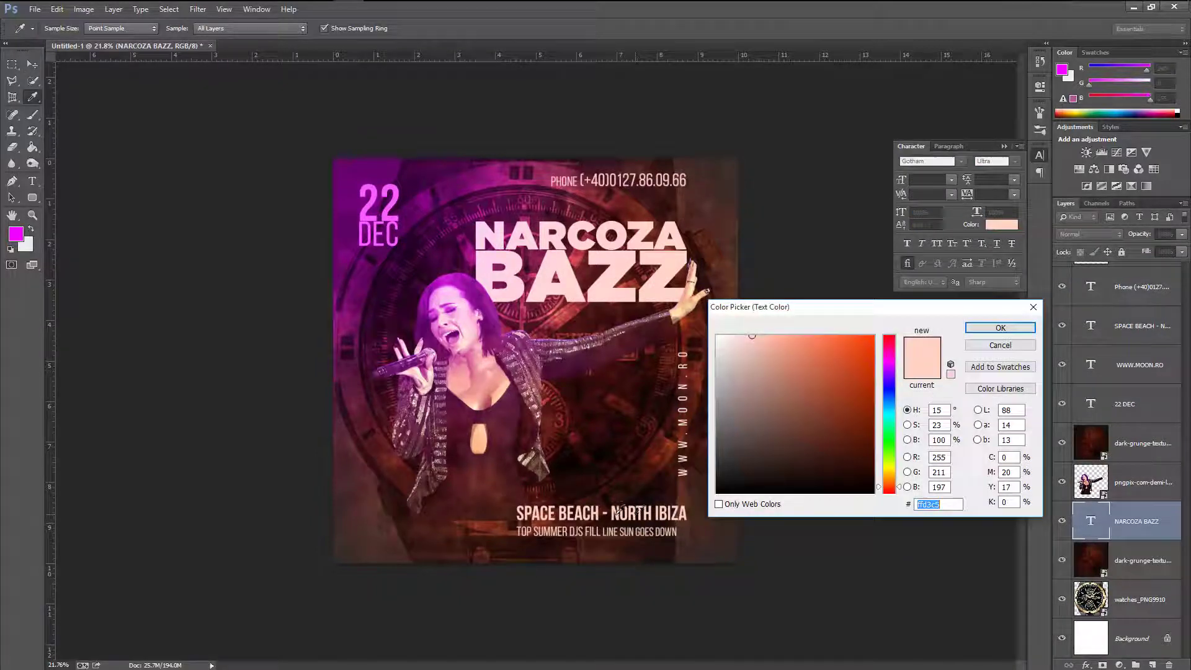
{"action": "left_click_drag", "start_coordinate": [890, 488], "coordinate": [888, 479]}
{"action": "left_click", "coordinate": [798, 336]}
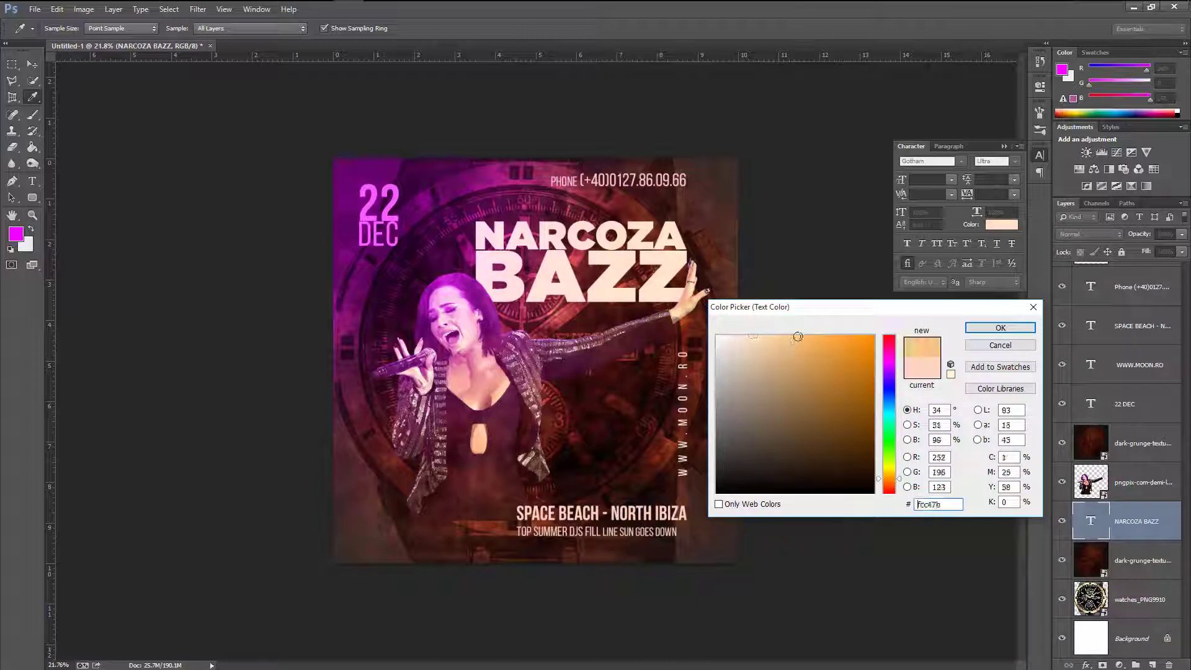
{"action": "left_click_drag", "start_coordinate": [798, 337], "coordinate": [814, 333]}
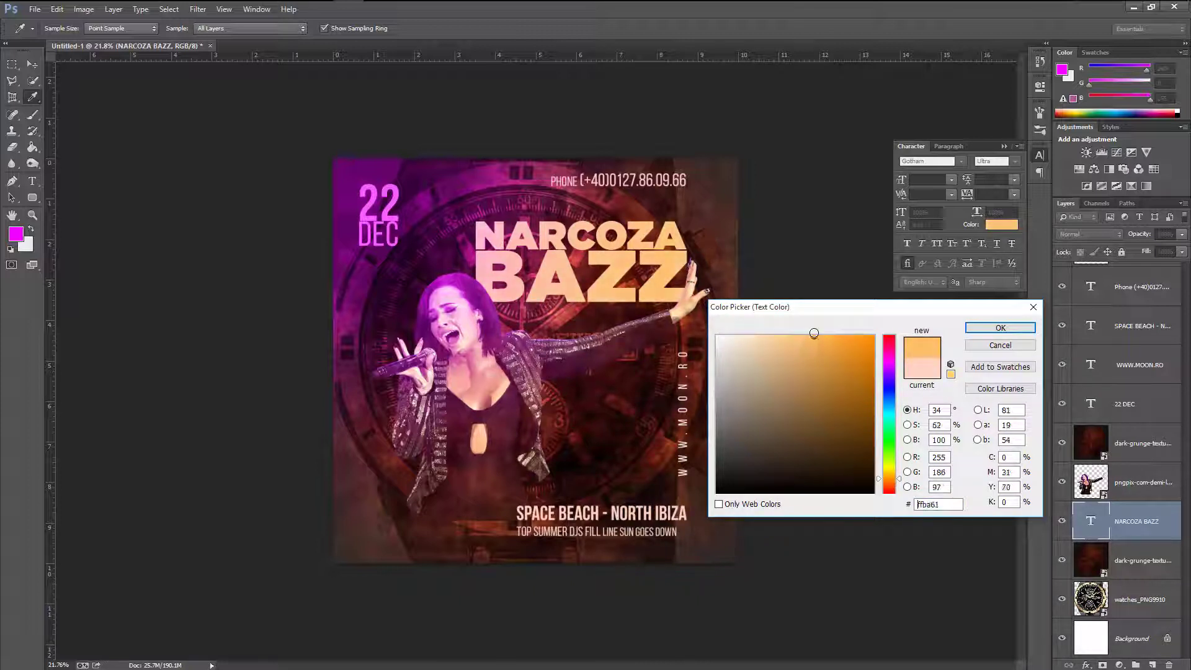
{"action": "left_click", "coordinate": [830, 334]}
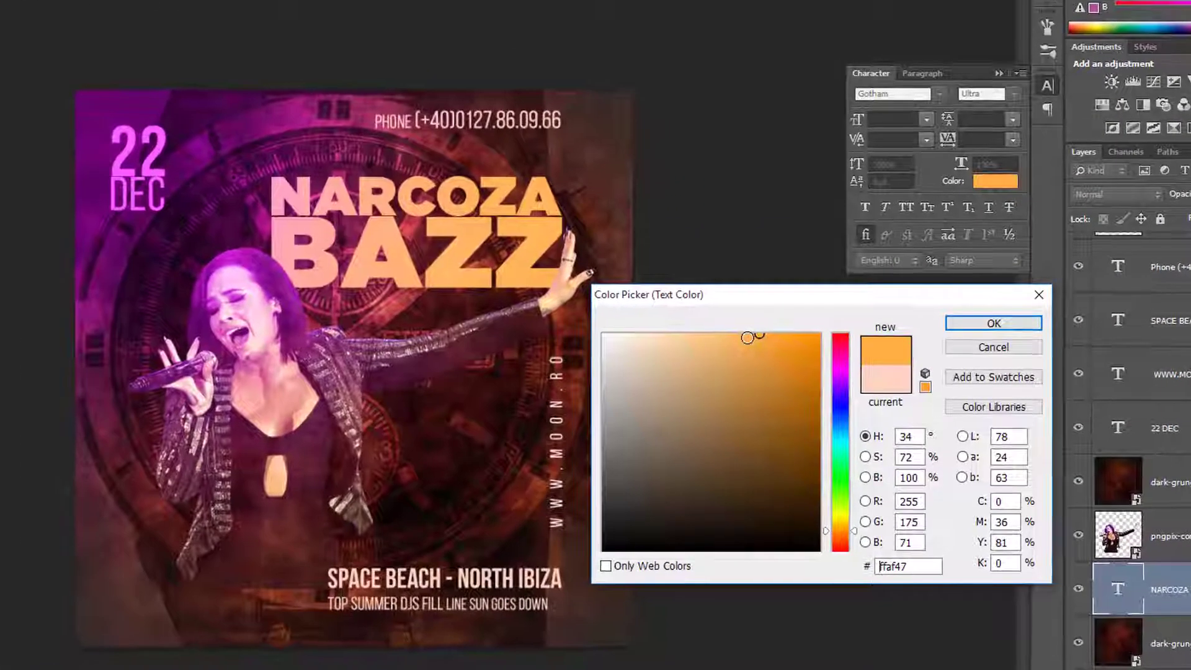
{"action": "left_click", "coordinate": [818, 335]}
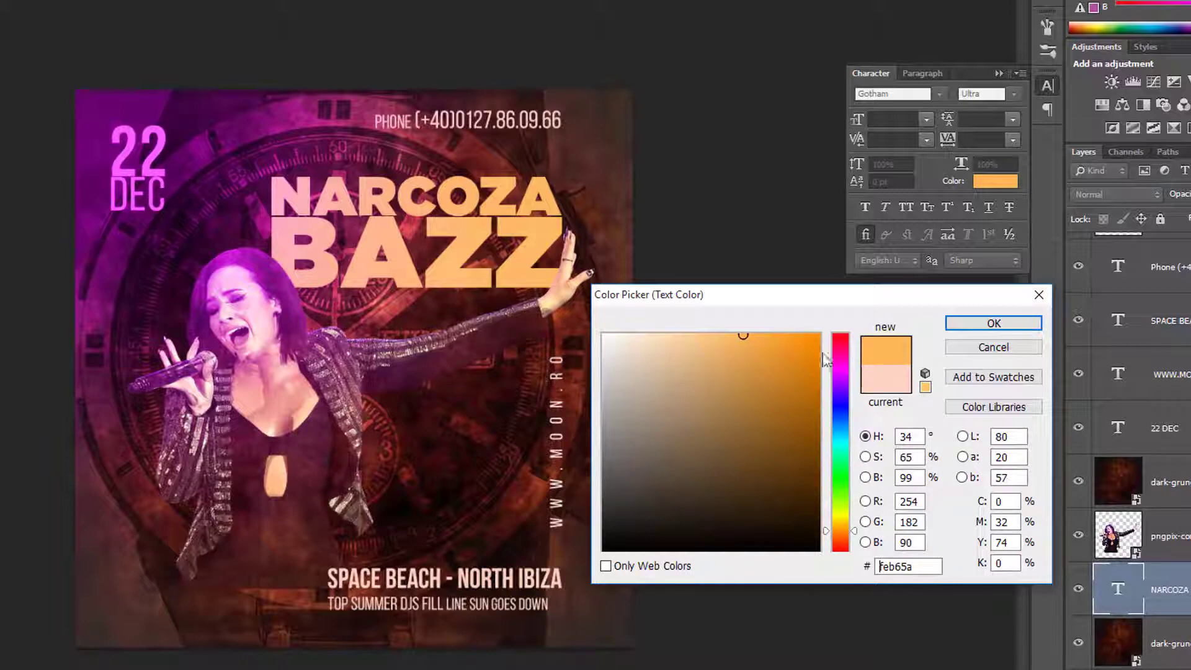
{"action": "left_click_drag", "start_coordinate": [743, 335], "coordinate": [755, 337]}
{"action": "left_click", "coordinate": [993, 324]}
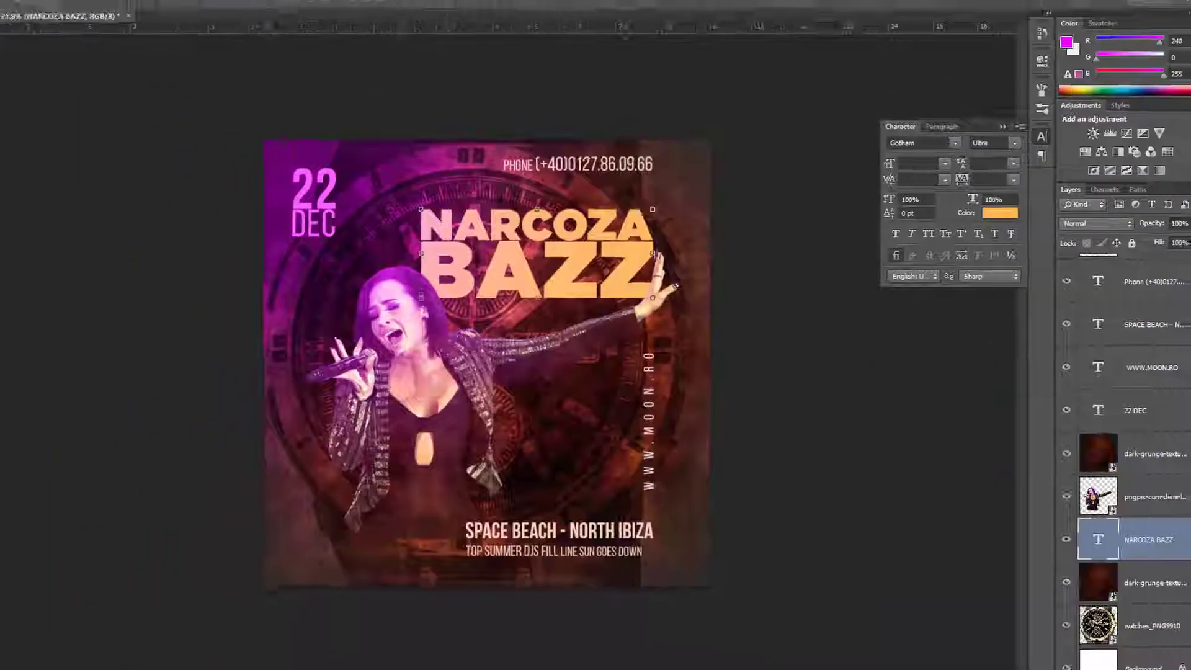
{"action": "left_click", "coordinate": [649, 468]}
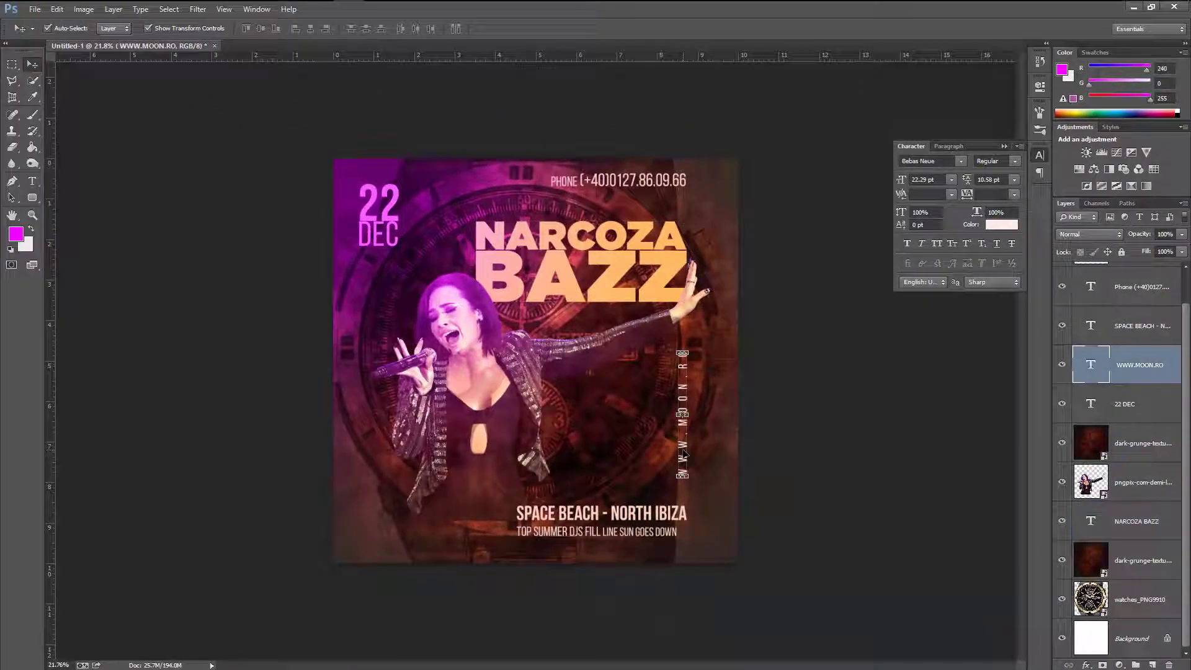
{"action": "left_click", "coordinate": [995, 225]}
{"action": "left_click", "coordinate": [672, 256]}
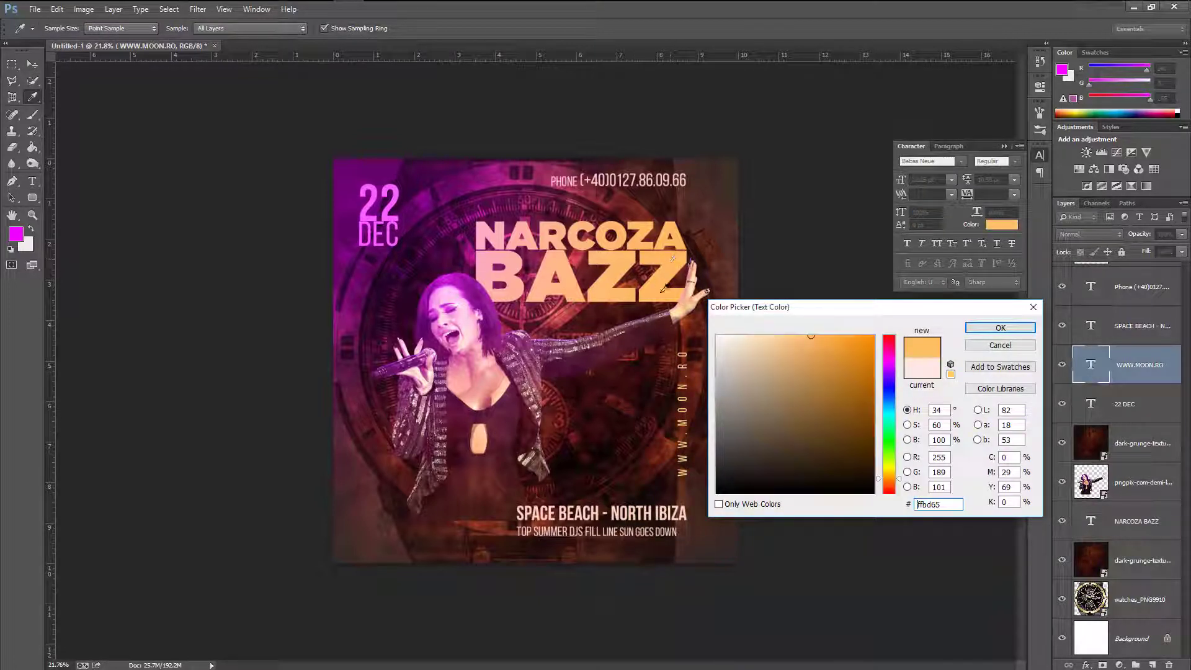
{"action": "left_click_drag", "start_coordinate": [767, 335], "coordinate": [752, 333]}
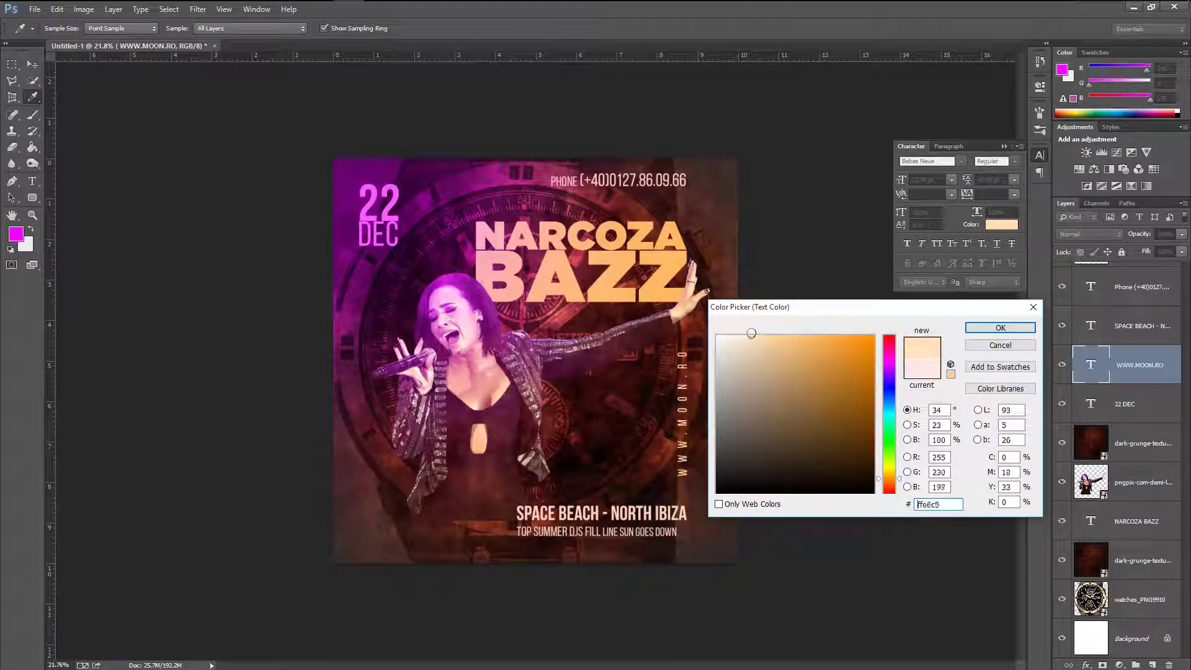
{"action": "left_click", "coordinate": [1001, 328]}
Recolor the SPACE BEACH - NORTH IBIZA text block with the title's light orange, #ffb961.
{"action": "left_click", "coordinate": [652, 513]}
{"action": "left_click", "coordinate": [677, 263]}
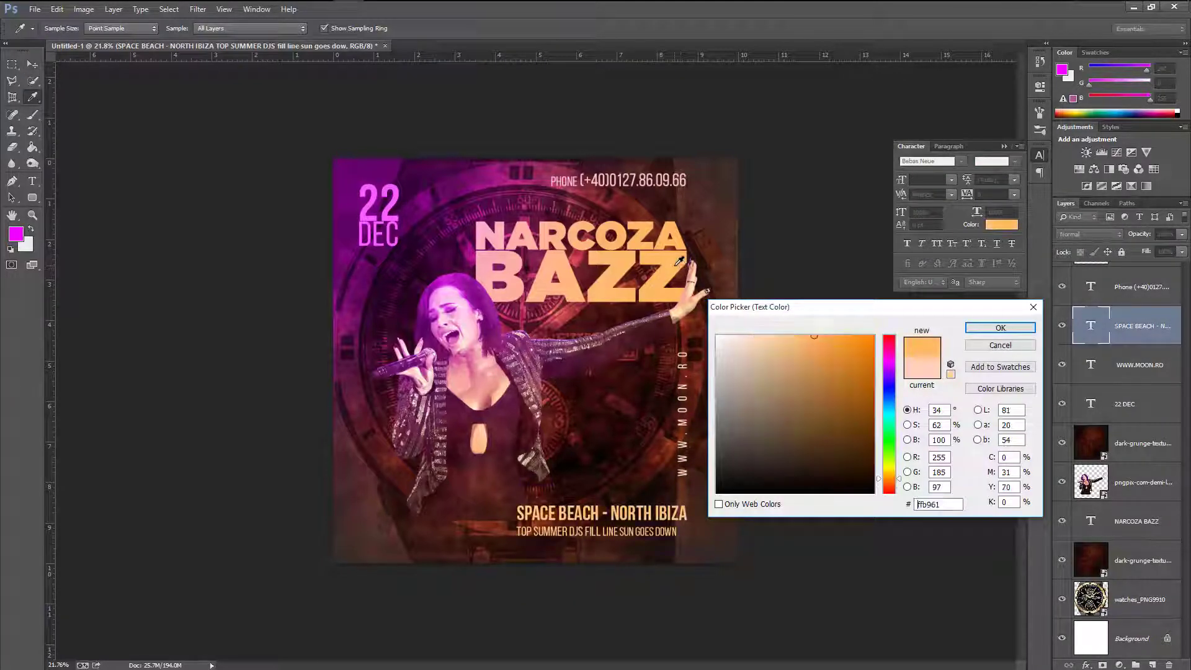
{"action": "left_click", "coordinate": [998, 329]}
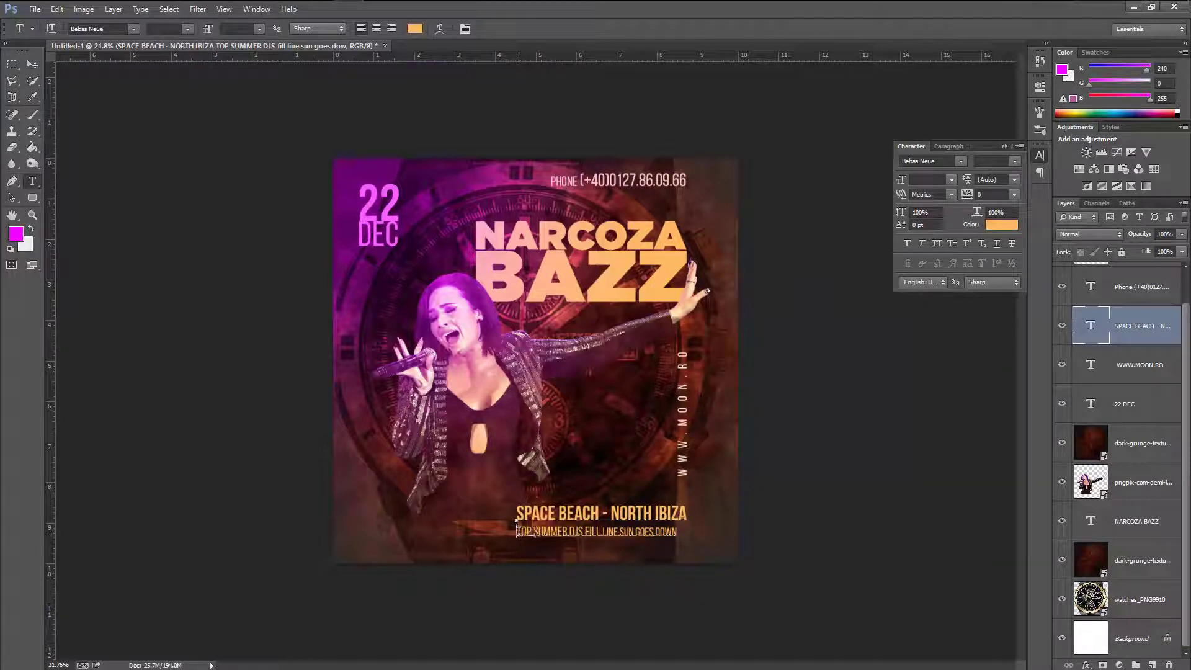
Recolor the TOP SUMMER DJS line pale pink, #ffded8, and widen its tracking to match the width of the venue line.
{"action": "left_click_drag", "start_coordinate": [517, 531], "coordinate": [684, 532]}
{"action": "left_click", "coordinate": [1001, 225]}
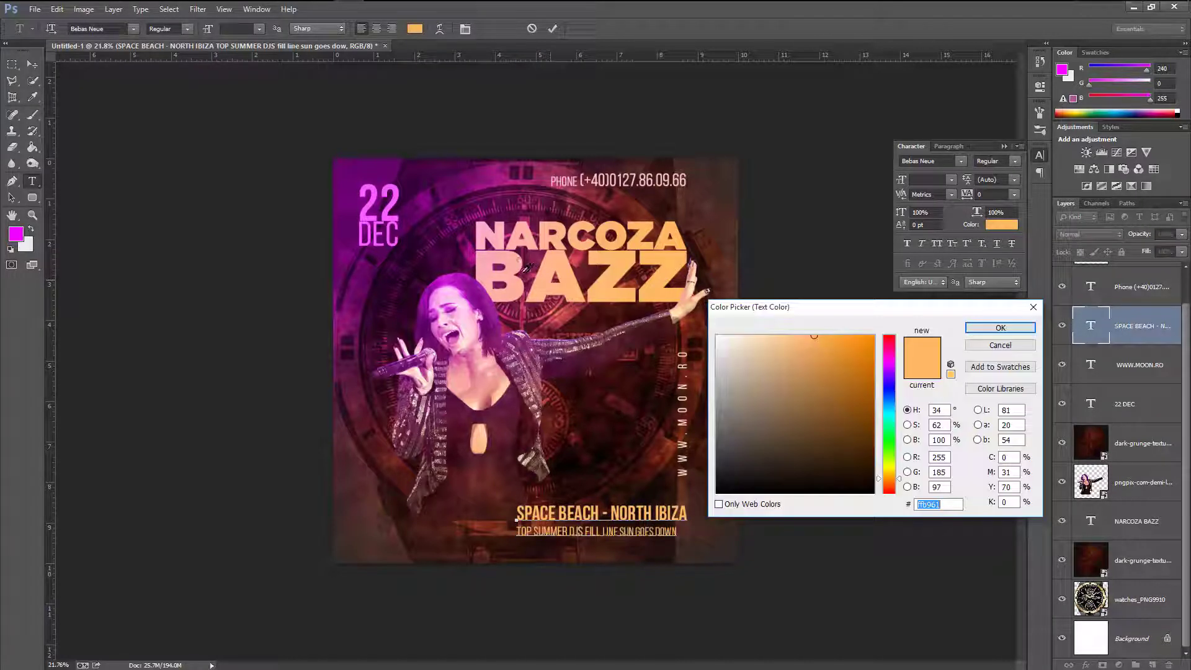
{"action": "left_click", "coordinate": [530, 276]}
{"action": "left_click", "coordinate": [741, 339]}
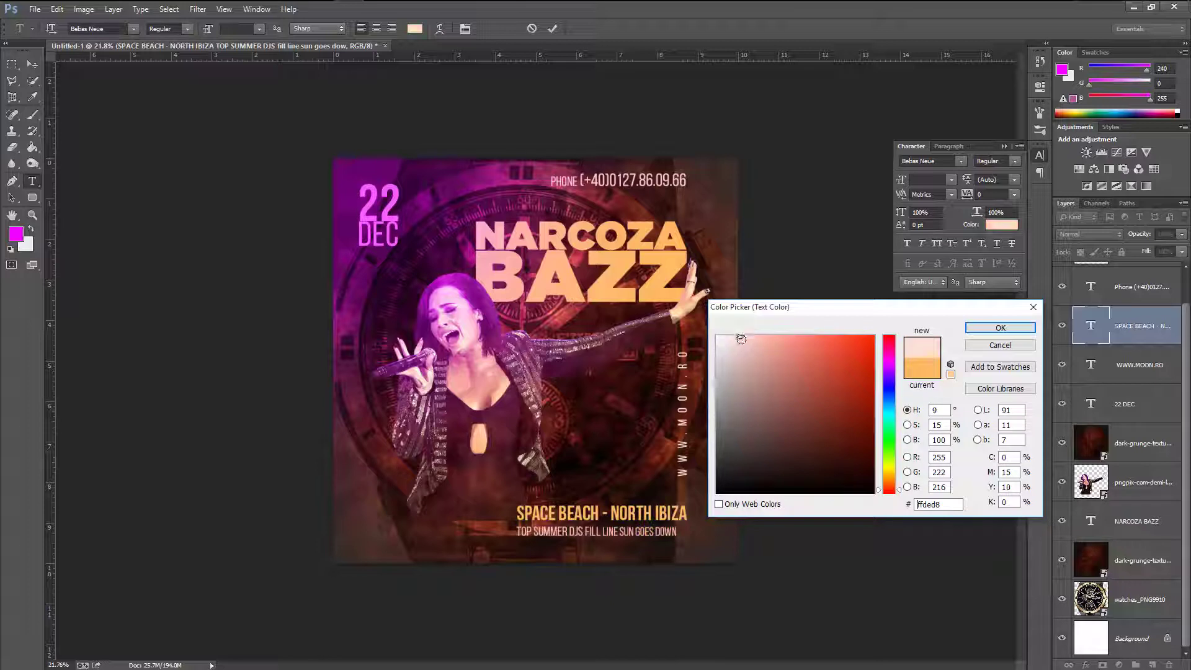
{"action": "left_click", "coordinate": [996, 327]}
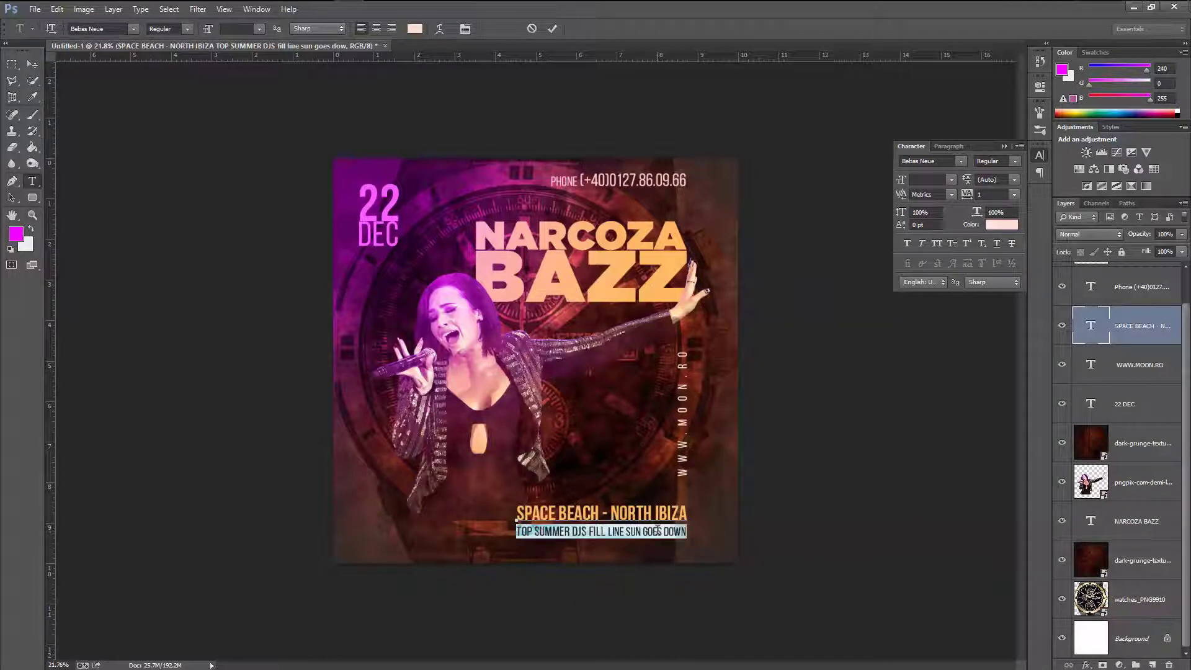
{"action": "left_click", "coordinate": [553, 29]}
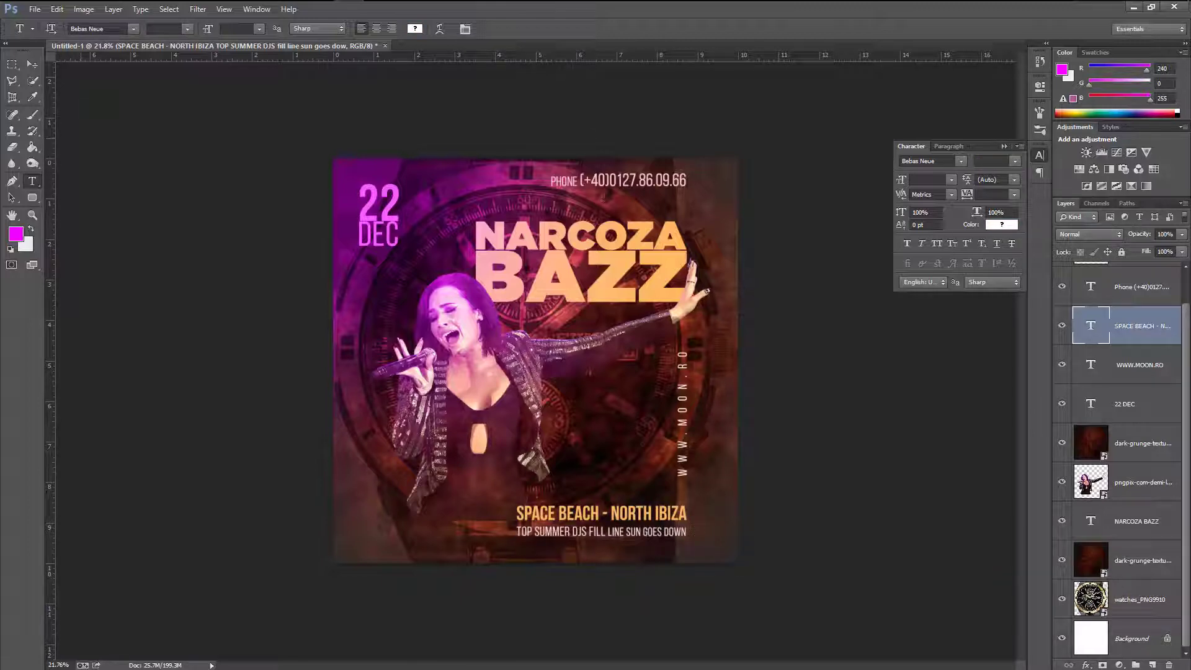
Add a space after the country code in the phone line and set the phone number's font style to Bold.
{"action": "left_click", "coordinate": [611, 182]}
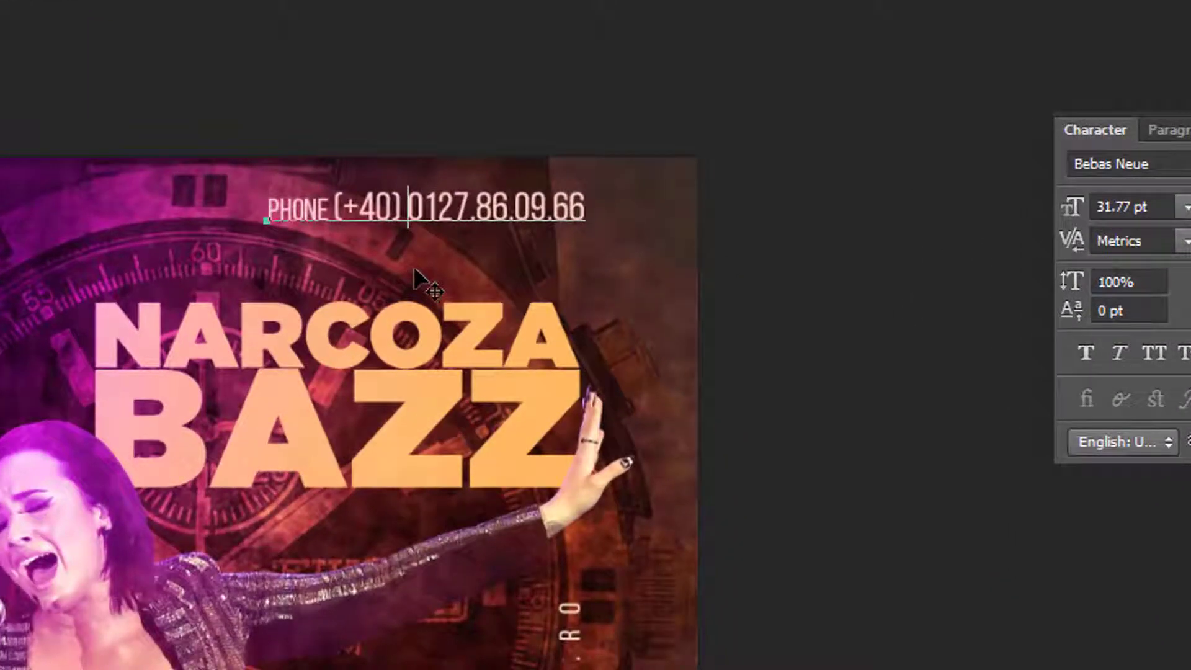
{"action": "key", "text": "ctrl+Return"}
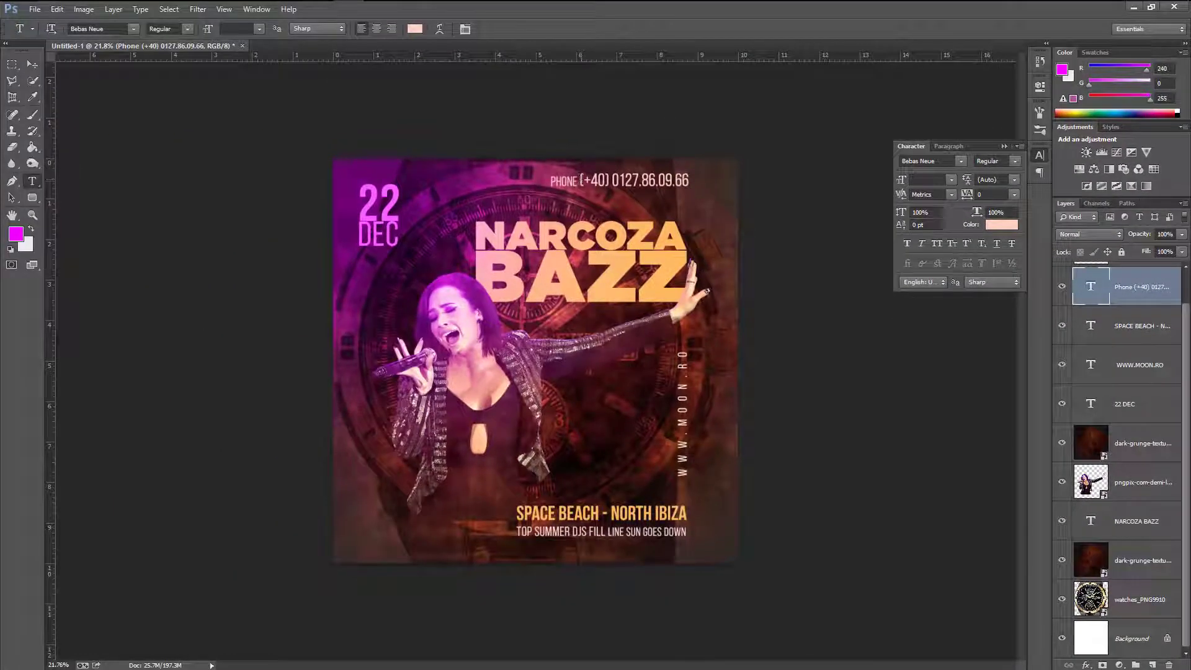
{"action": "left_click_drag", "start_coordinate": [579, 180], "coordinate": [689, 180]}
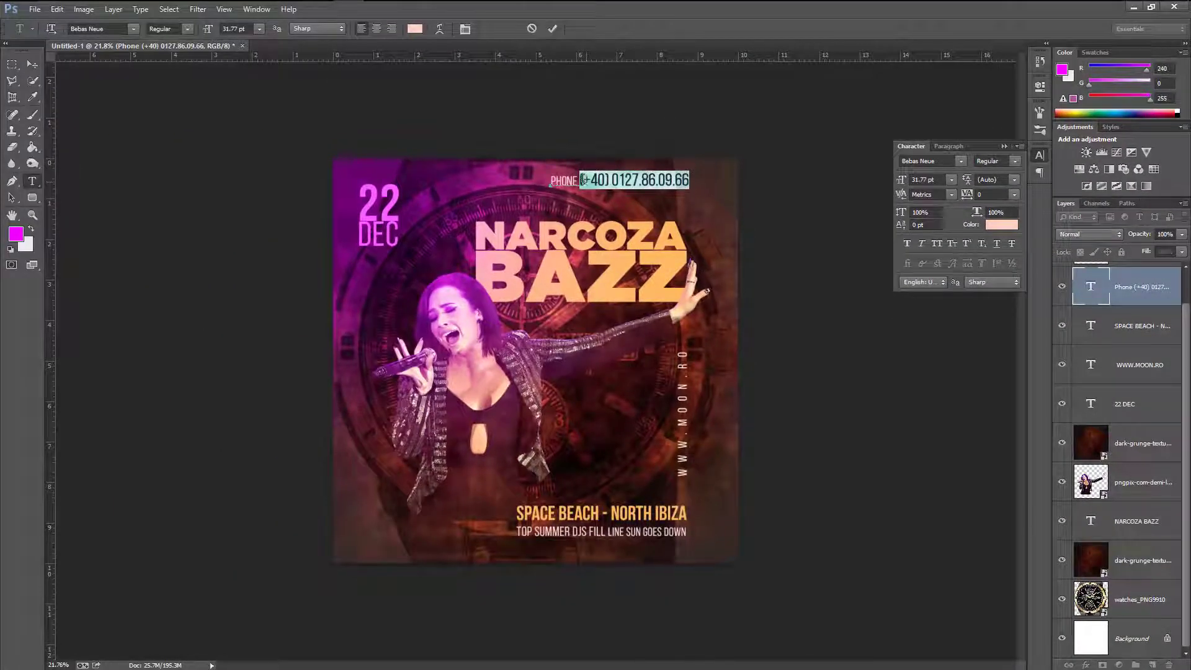
{"action": "left_click", "coordinate": [583, 180]}
{"action": "left_click_drag", "start_coordinate": [581, 180], "coordinate": [689, 180]}
{"action": "left_click", "coordinate": [996, 161]}
{"action": "left_click", "coordinate": [995, 213]}
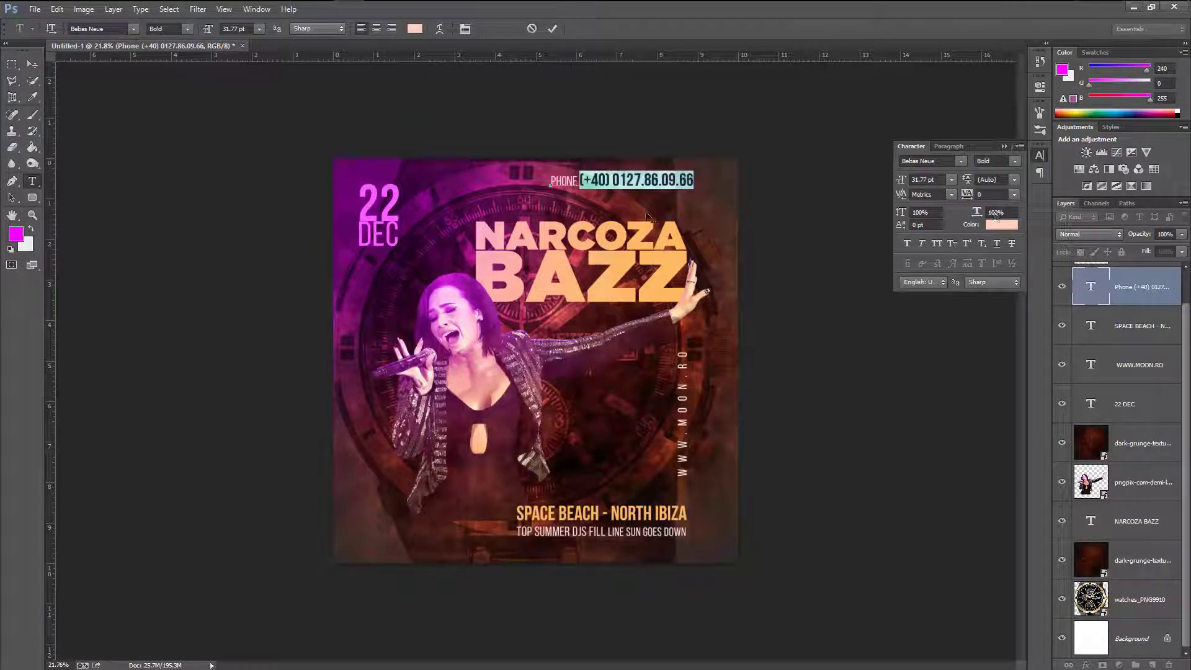
{"action": "left_click", "coordinate": [552, 28]}
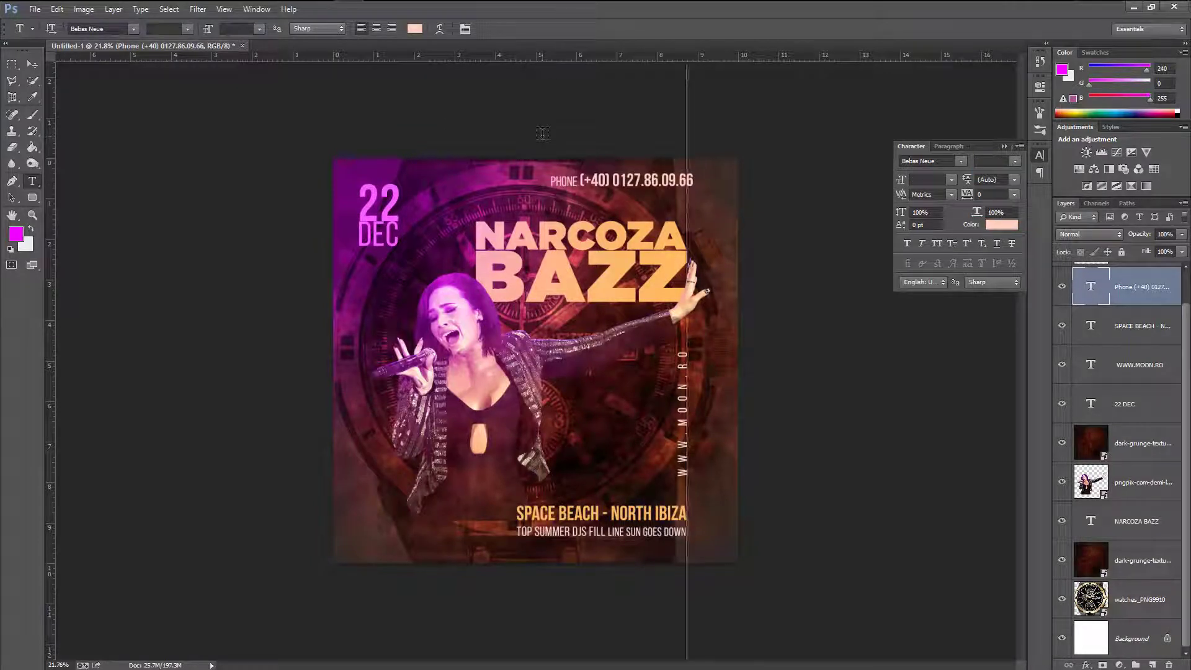
Place a vertical guide at the title's right edge and shift the phone line left until it ends on the guide.
{"action": "key", "text": "v"}
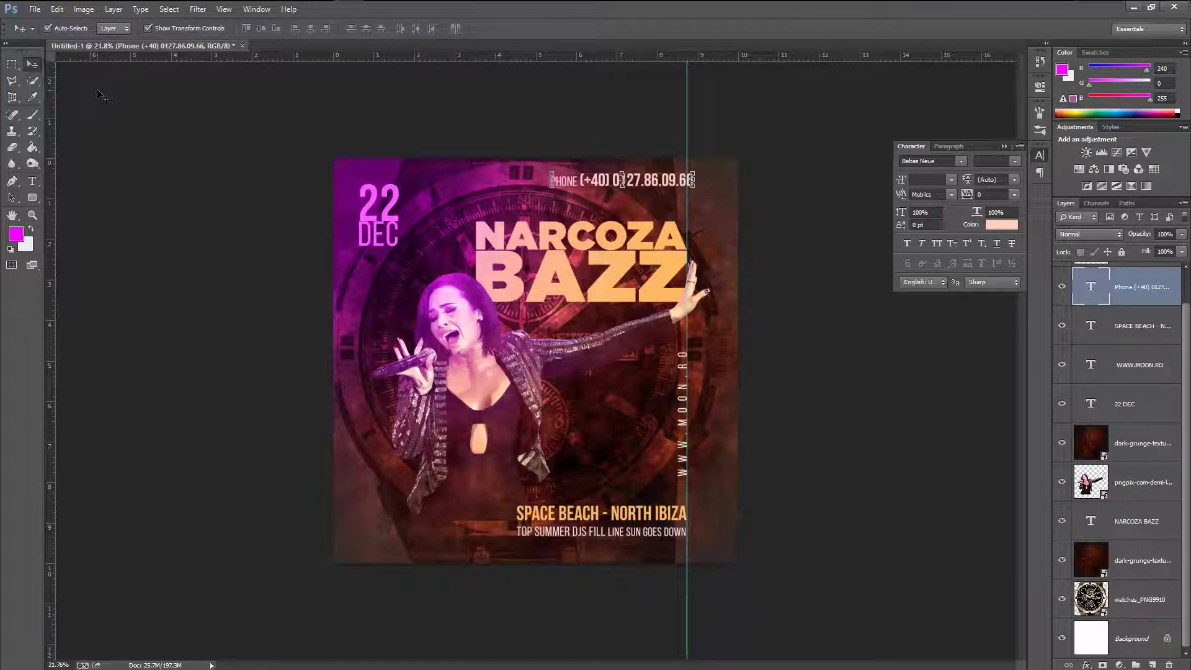
{"action": "key", "text": "shift+Left"}
{"action": "key", "text": "shift+Left"}
{"action": "key", "text": "shift+Left"}
{"action": "key", "text": "shift+Left"}
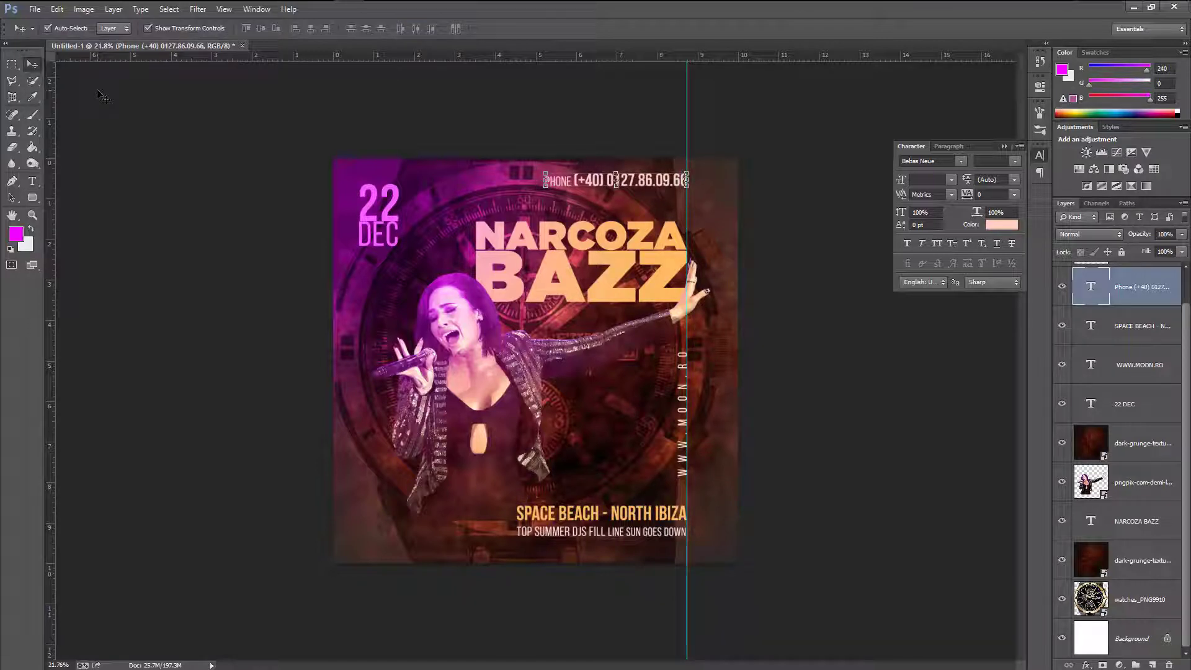
{"action": "left_click", "coordinate": [238, 270]}
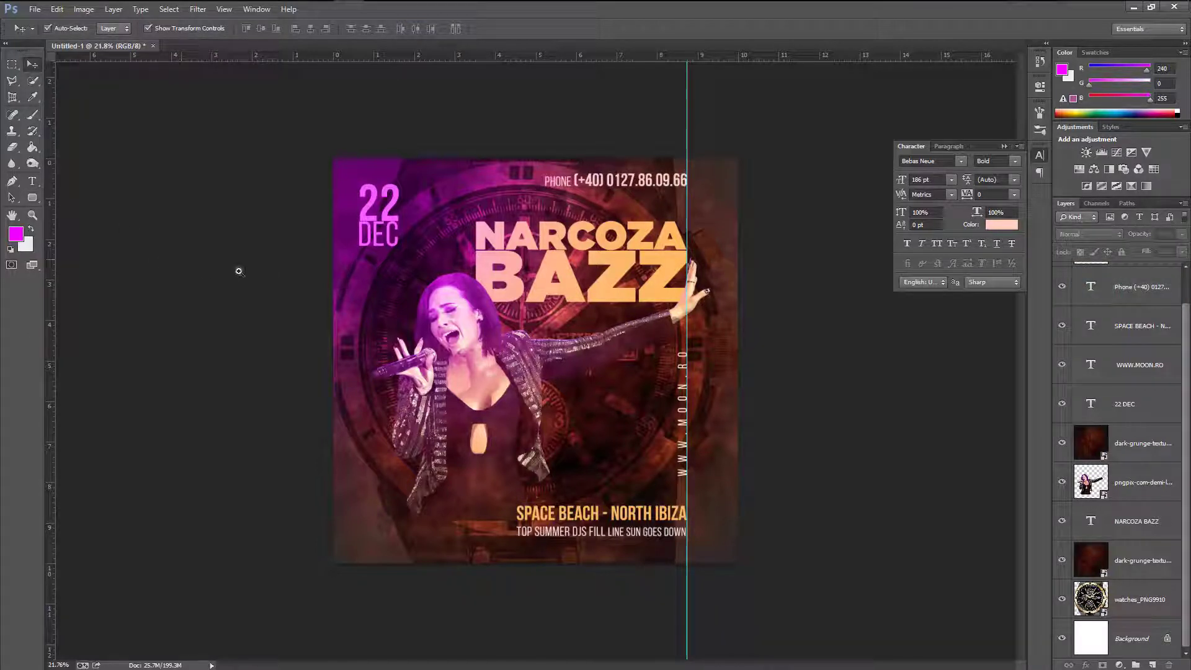
Paint a soft near-black #0d0503 band across the poster's bottom on a new layer above the singer, and set its blending mode to Multiply.
{"action": "left_click", "coordinate": [1124, 483]}
{"action": "left_click", "coordinate": [1151, 665]}
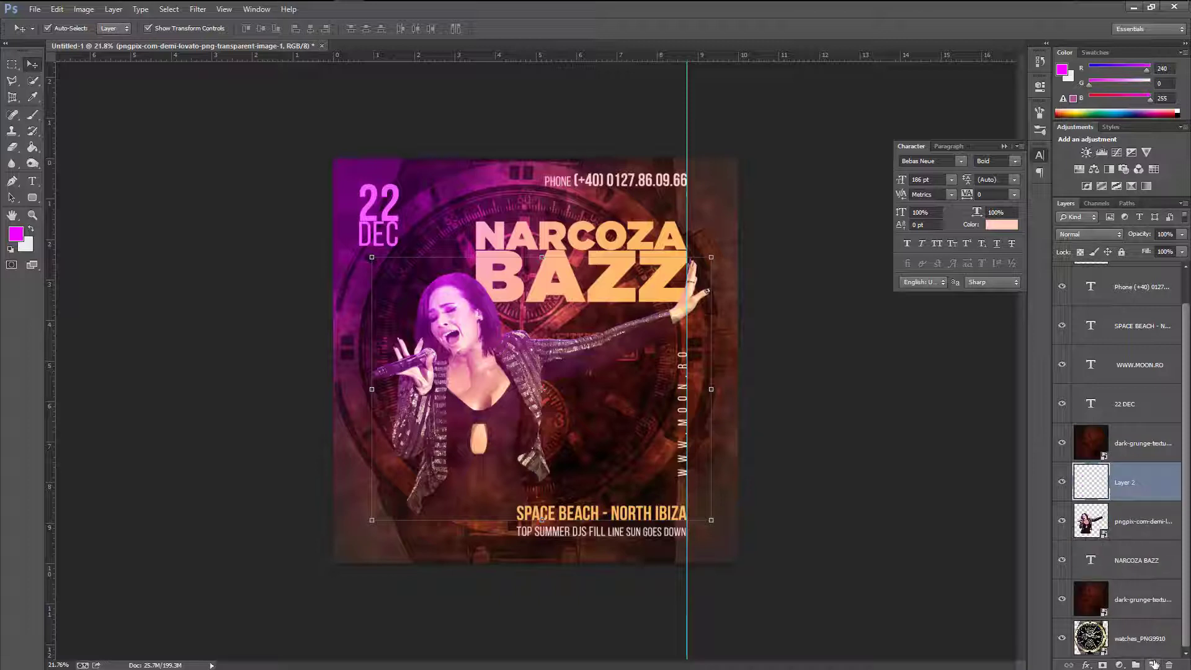
{"action": "left_click", "coordinate": [33, 117]}
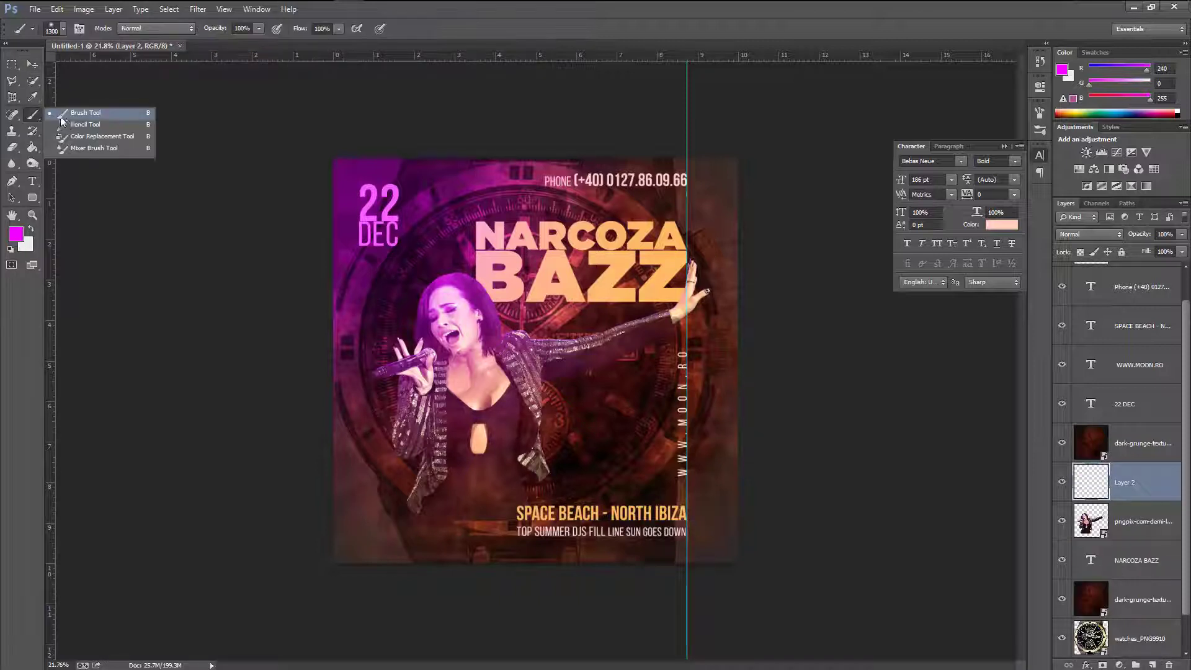
{"action": "left_click", "coordinate": [69, 116]}
{"action": "left_click", "coordinate": [18, 239]}
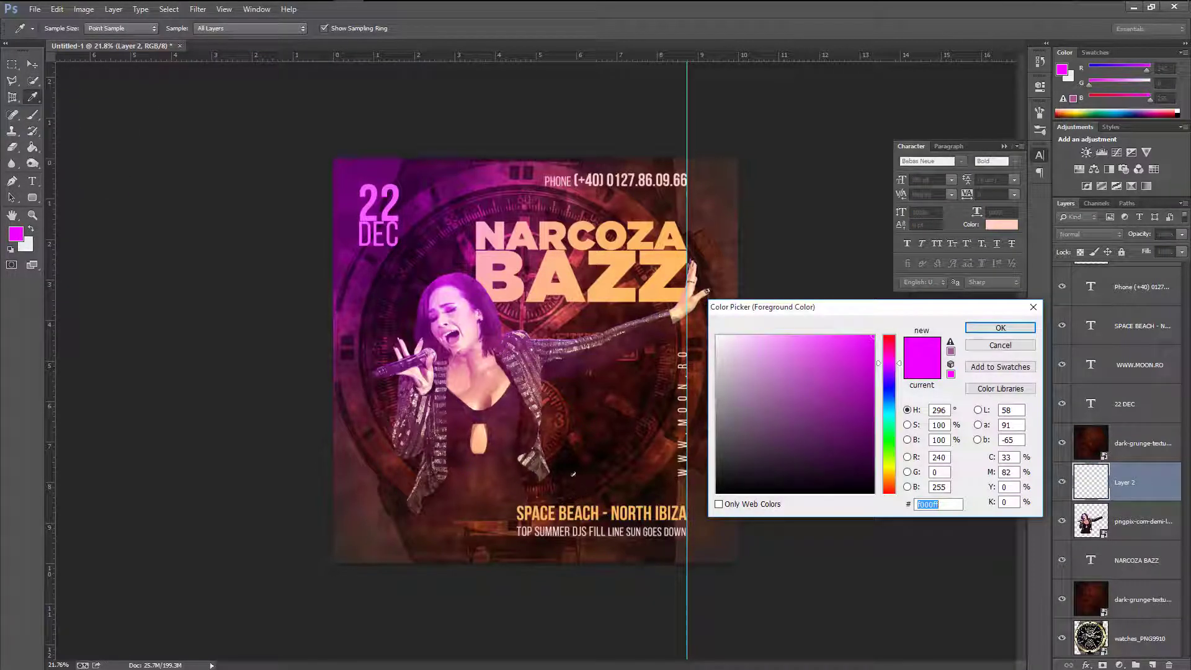
{"action": "left_click", "coordinate": [568, 470]}
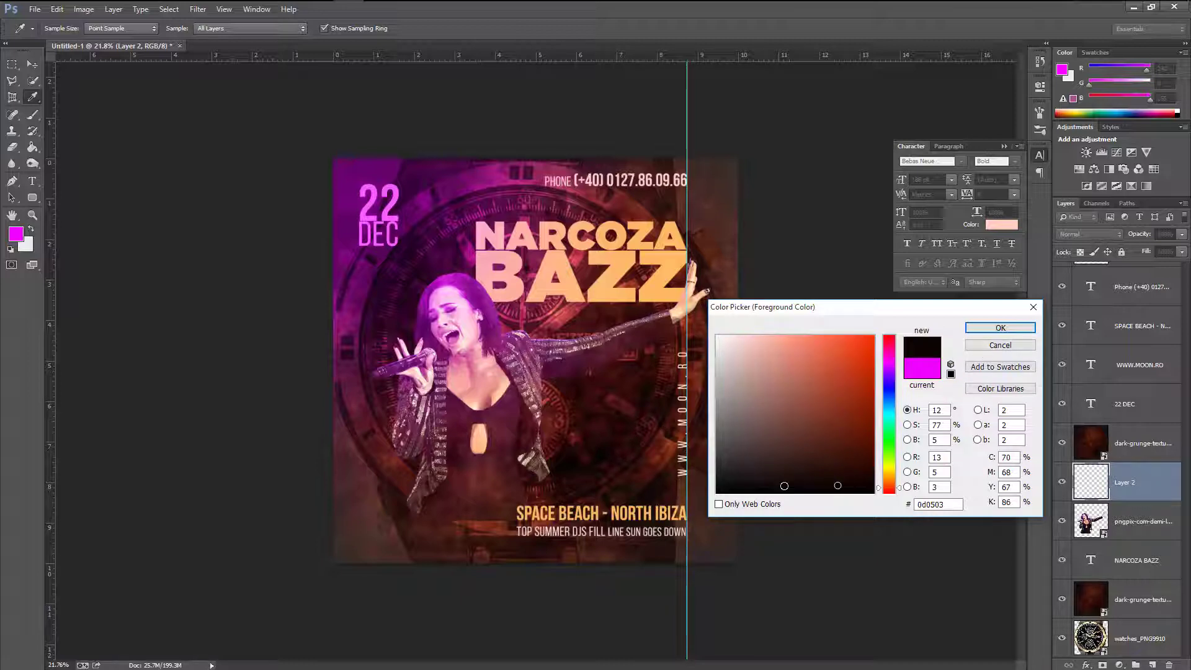
{"action": "left_click", "coordinate": [999, 327]}
{"action": "mouse_move", "coordinate": [399, 518]}
{"action": "left_mouse_down"}
{"action": "mouse_move", "coordinate": [353, 526]}
{"action": "mouse_move", "coordinate": [788, 547]}
{"action": "left_mouse_up"}
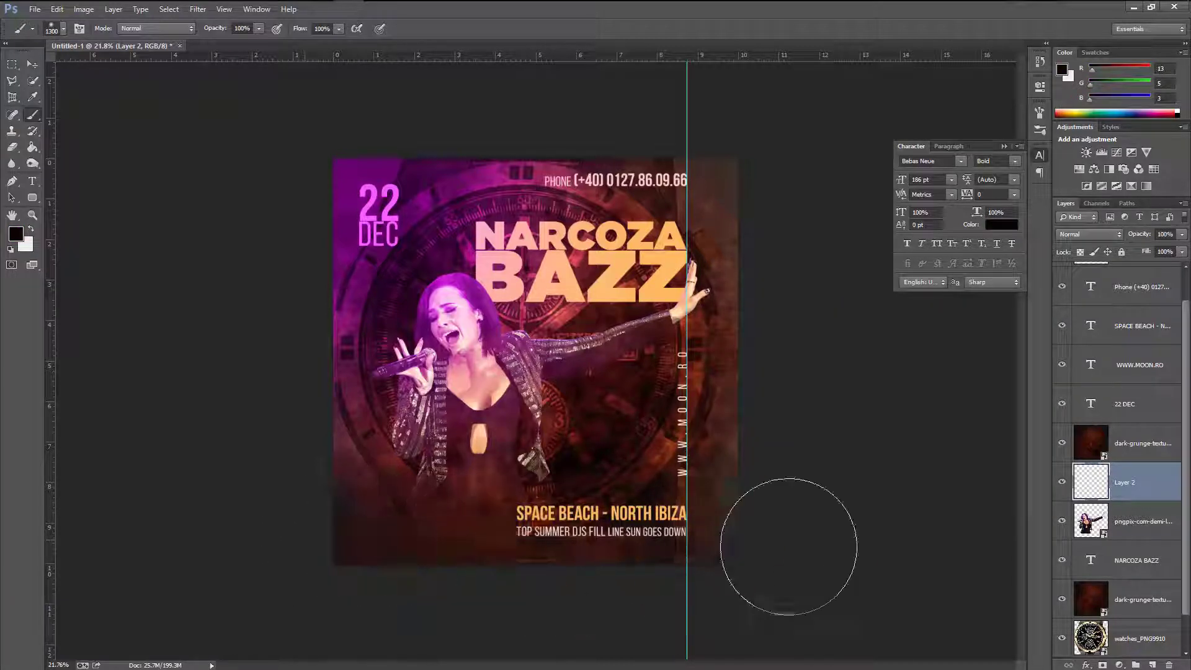
{"action": "left_click", "coordinate": [1074, 235]}
{"action": "left_click", "coordinate": [1080, 277]}
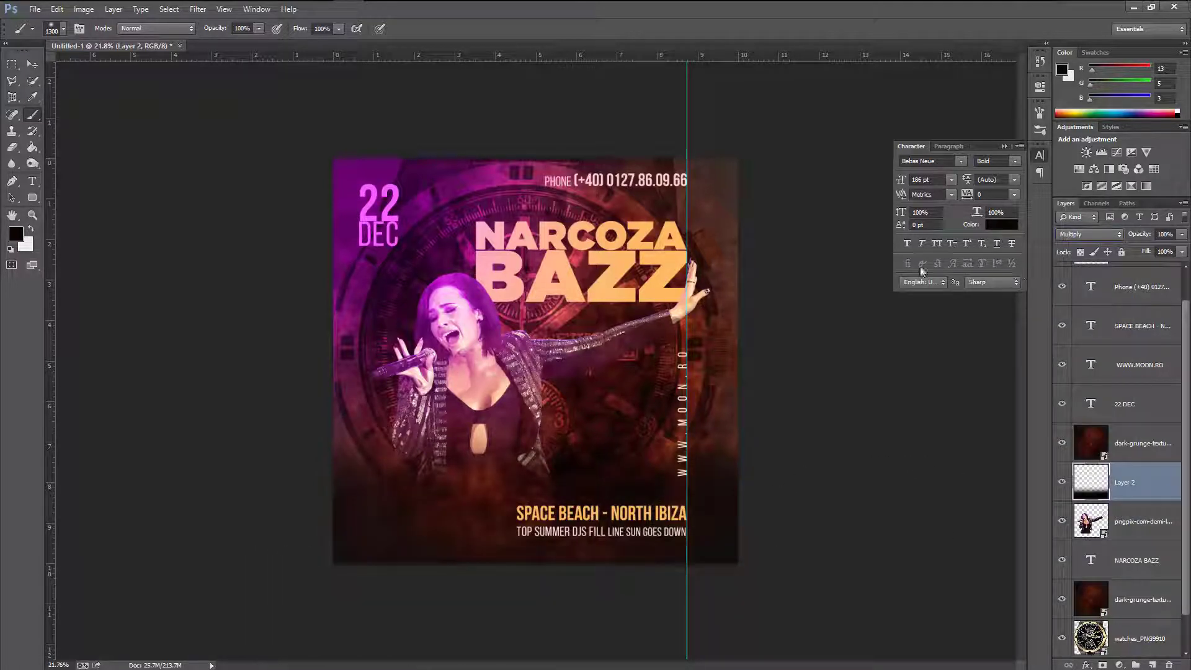
Move the dark gradient layer down slightly so it covers less of the singer.
{"action": "left_click", "coordinate": [32, 64]}
{"action": "scroll", "coordinate": [473, 428], "scroll_direction": "down", "scroll_amount": 1}
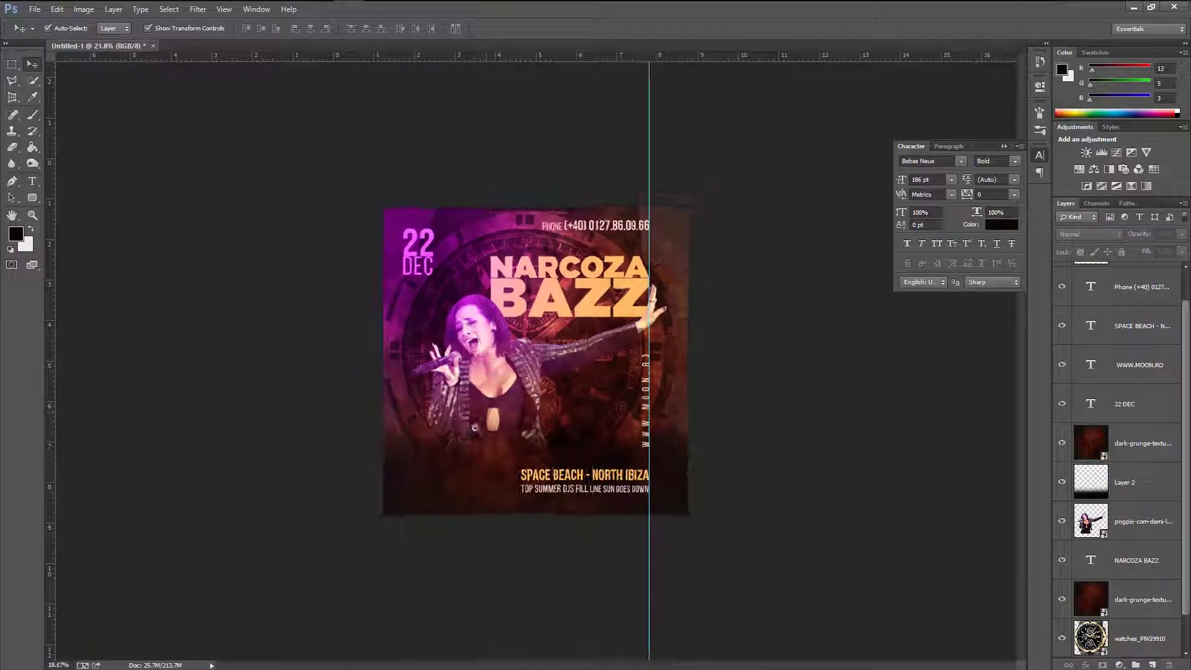
{"action": "scroll", "coordinate": [474, 428], "scroll_direction": "up", "scroll_amount": 1}
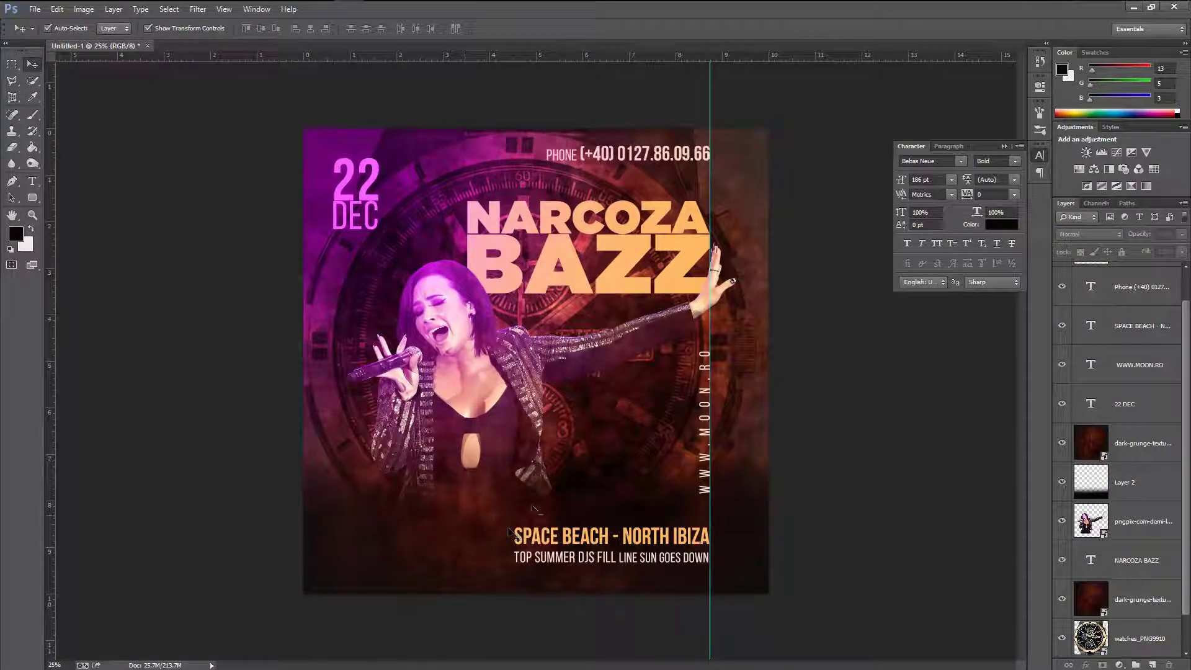
{"action": "left_click", "coordinate": [1140, 486]}
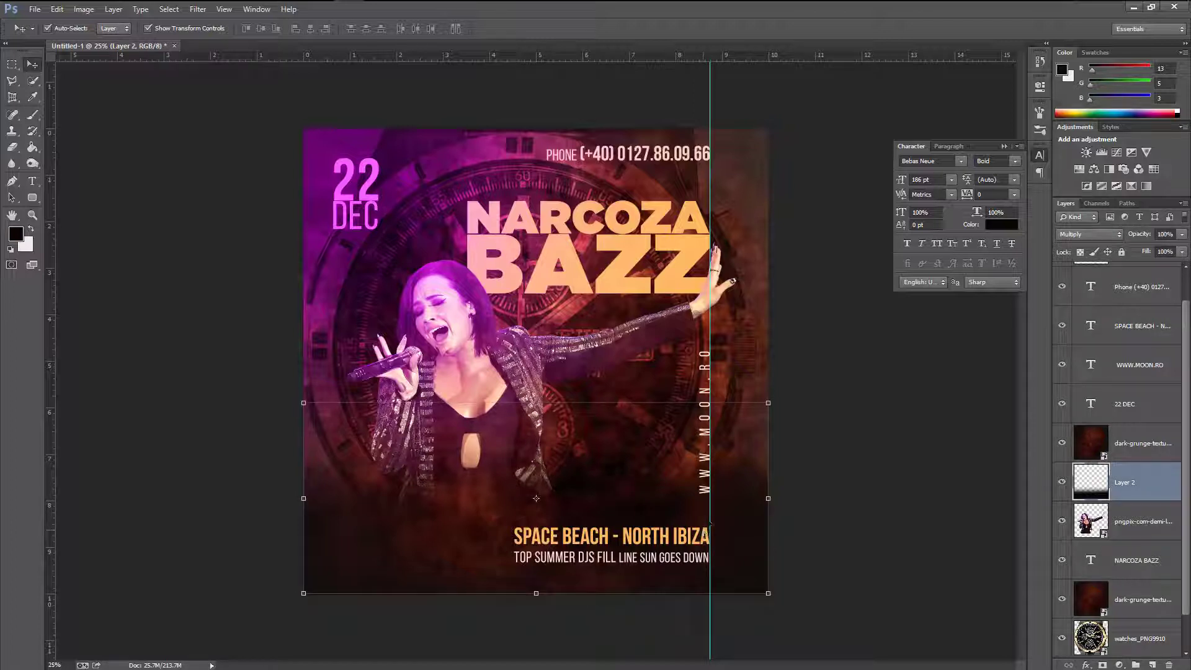
{"action": "key", "text": "shift+Down"}
{"action": "key", "text": "shift+Down"}
{"action": "key", "text": "shift+Down"}
{"action": "key", "text": "shift+Down"}
{"action": "key", "text": "shift+Down"}
{"action": "key", "text": "shift+Down"}
{"action": "key", "text": "shift+Down"}
{"action": "key", "text": "shift+Down"}
{"action": "key", "text": "shift+Down"}
{"action": "key", "text": "shift+Down"}
{"action": "key", "text": "shift+Down"}
{"action": "key", "text": "shift+Down"}
{"action": "key", "text": "shift+Down"}
{"action": "key", "text": "shift+Down"}
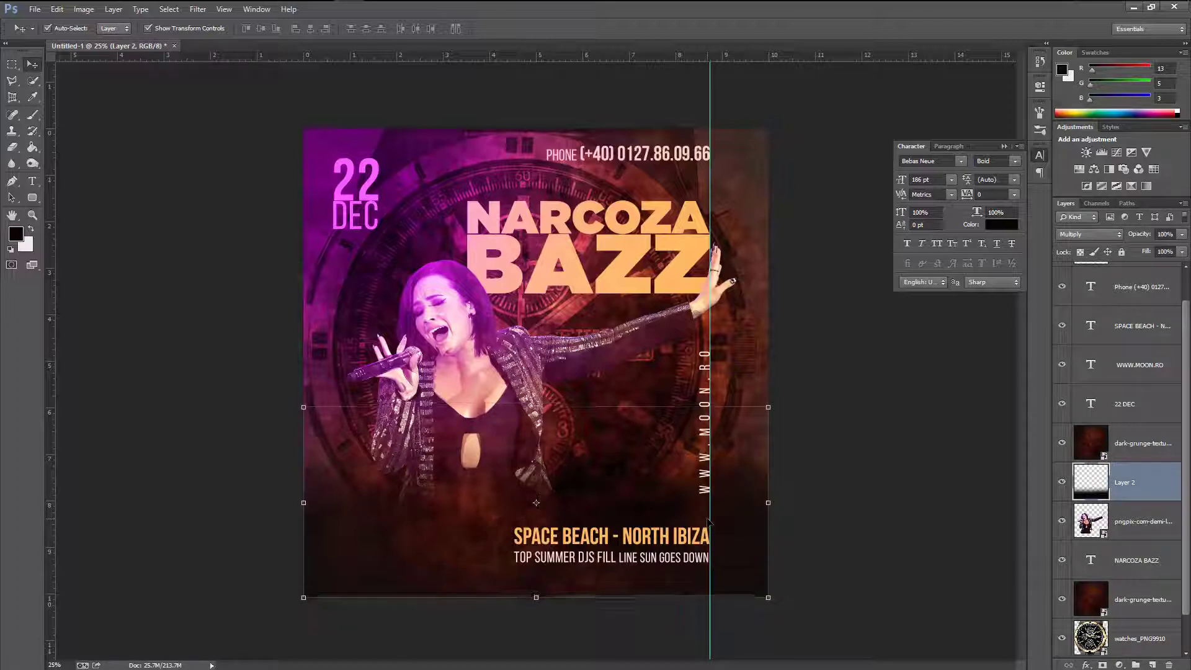
{"action": "key", "text": "shift+Up"}
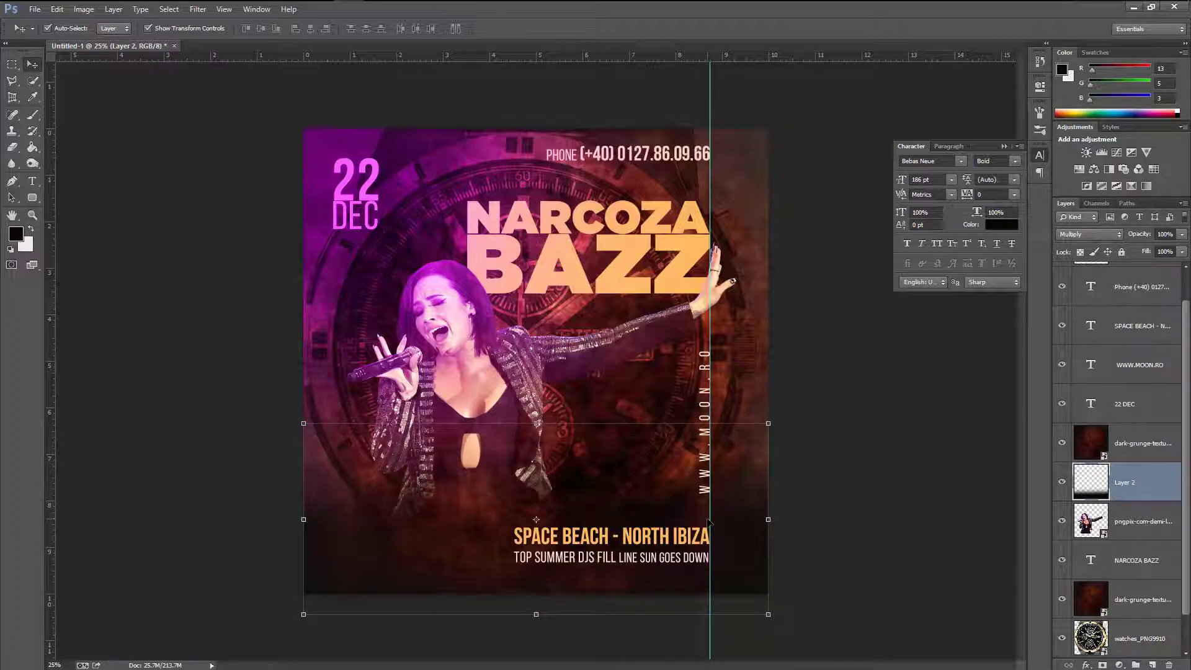
Nudge the dark gradient layer further down toward the poster's bottom edge.
{"action": "key", "text": "shift+Down"}
{"action": "key", "text": "shift+Down"}
{"action": "key", "text": "shift+Down"}
{"action": "key", "text": "shift+Down"}
{"action": "key", "text": "shift+Down"}
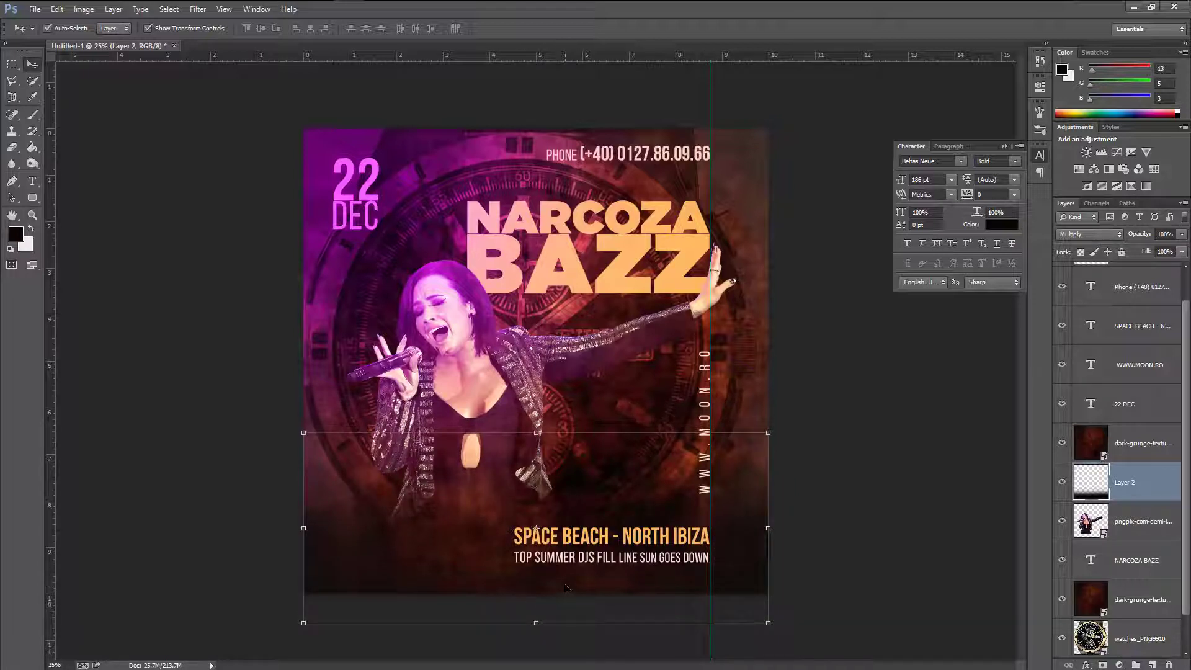
{"action": "left_click", "coordinate": [876, 555]}
Set the font style of the word DEC in the date text to Bold.
{"action": "left_click", "coordinate": [32, 181]}
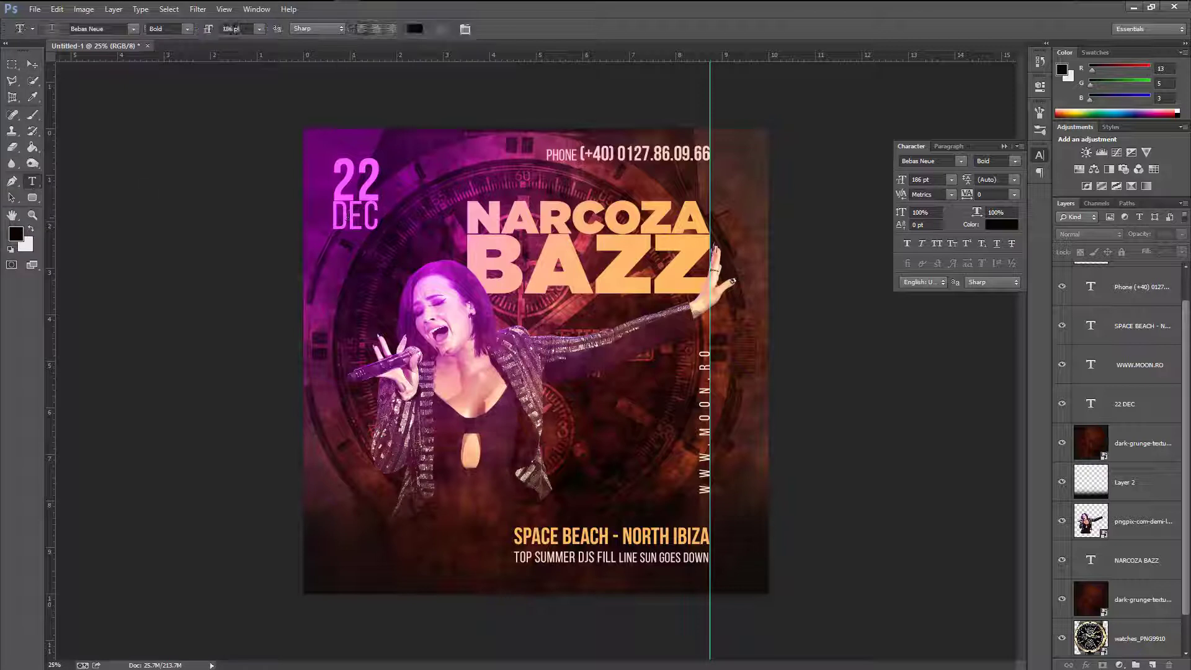
{"action": "left_click_drag", "start_coordinate": [334, 217], "coordinate": [395, 217]}
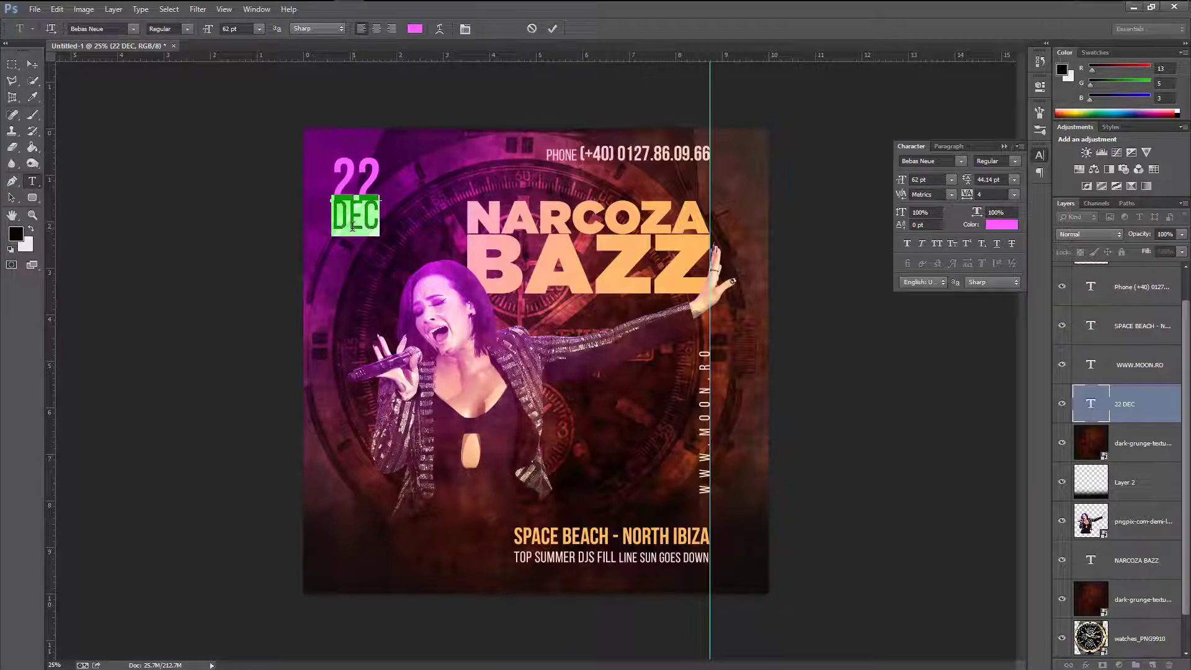
{"action": "left_click", "coordinate": [1015, 161]}
{"action": "left_click", "coordinate": [992, 214]}
{"action": "left_click", "coordinate": [552, 28]}
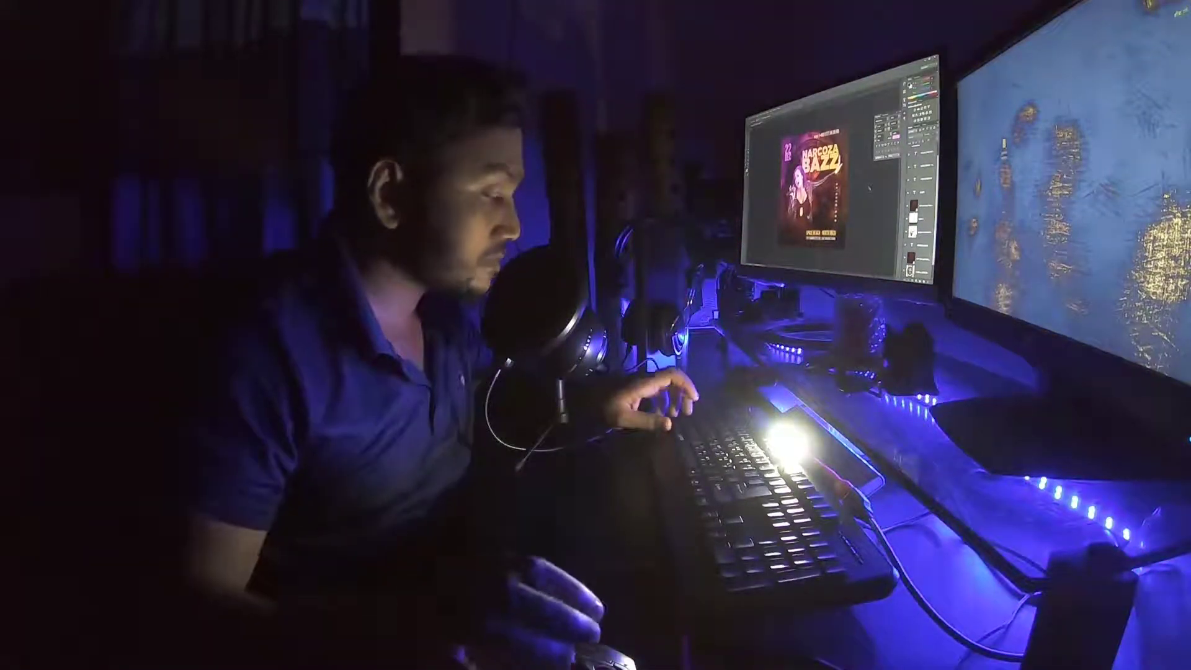
Stamp all visible layers onto a new top layer and apply Camera Raw with Contrast +31, Highlights -8, Blacks -24 and Clarity about +22.
{"action": "key", "text": "ctrl+alt+shift+e"}
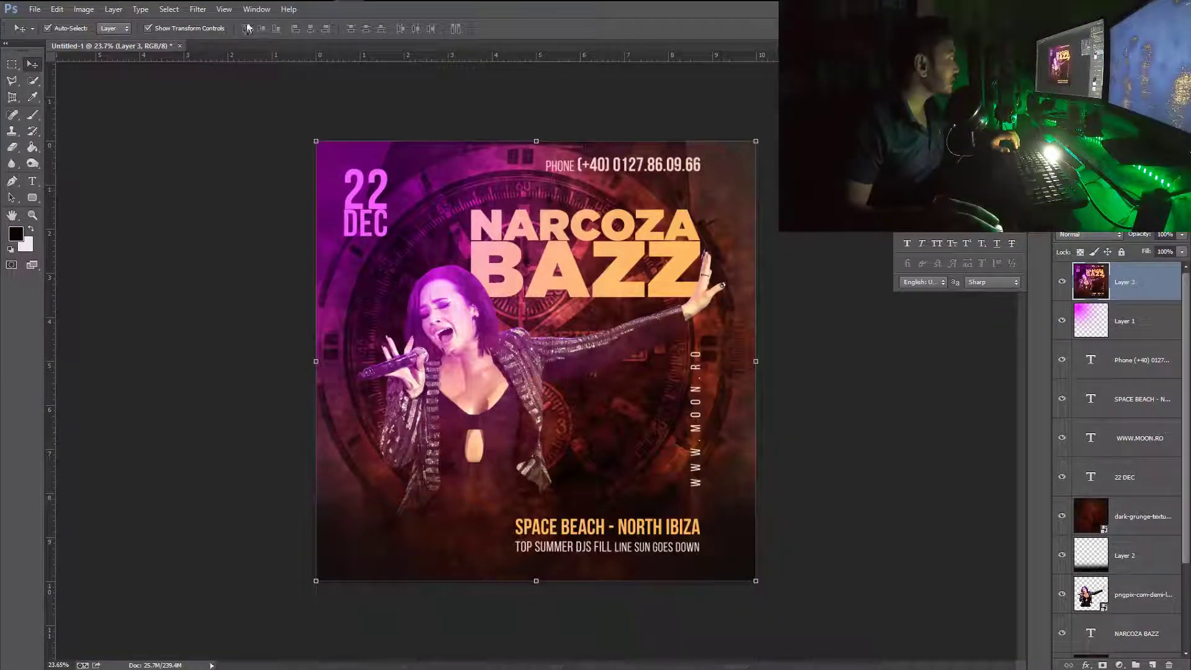
{"action": "left_click", "coordinate": [198, 8]}
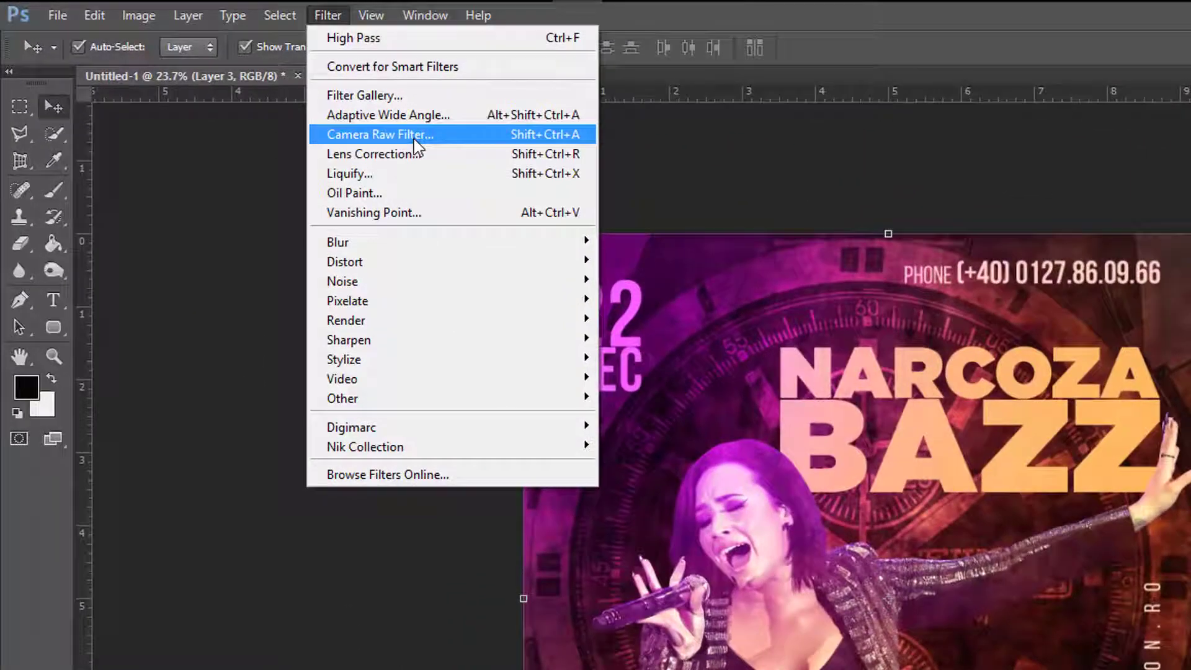
{"action": "left_click", "coordinate": [347, 118]}
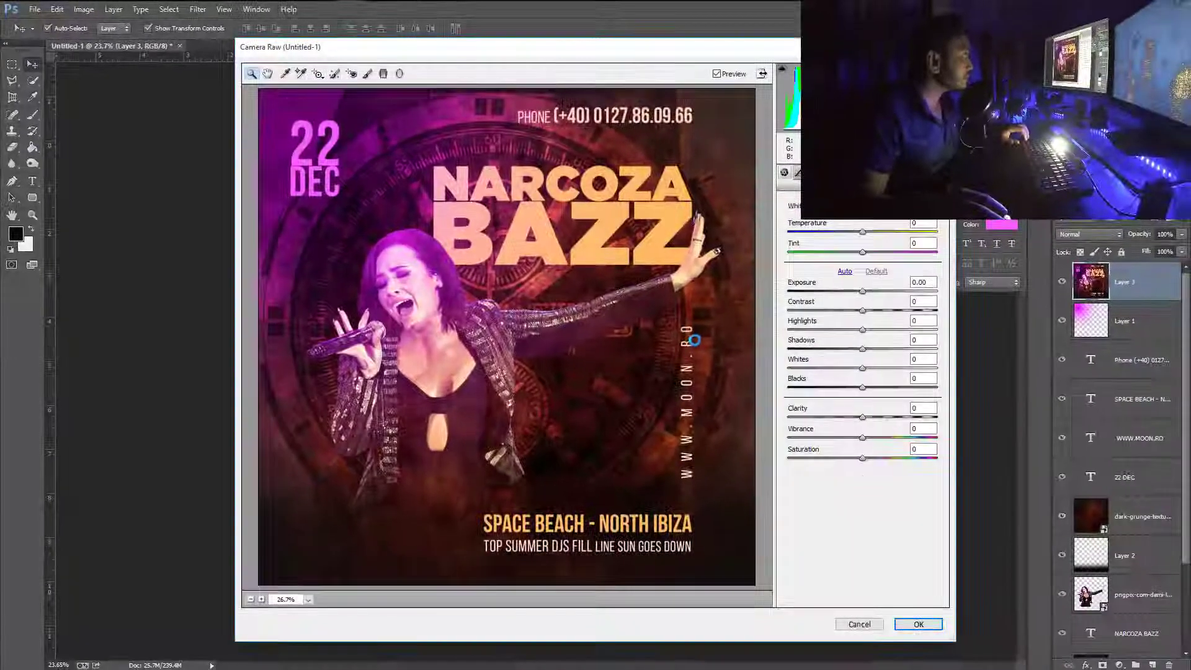
{"action": "left_click_drag", "start_coordinate": [863, 314], "coordinate": [886, 315]}
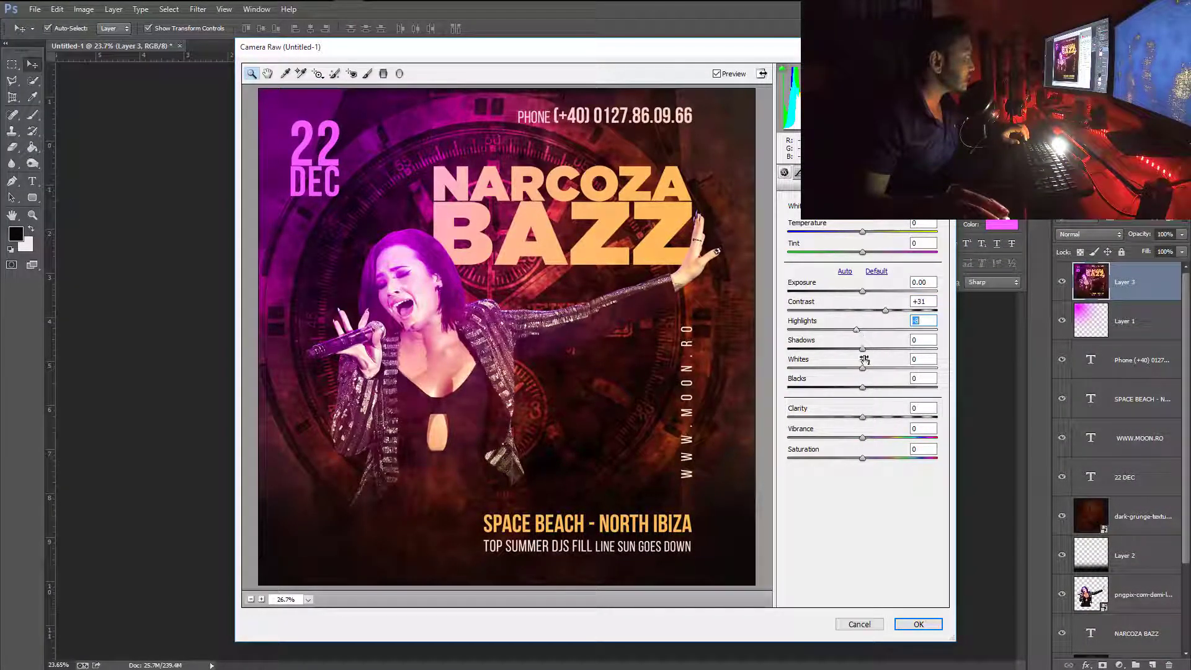
{"action": "left_click_drag", "start_coordinate": [863, 388], "coordinate": [846, 389]}
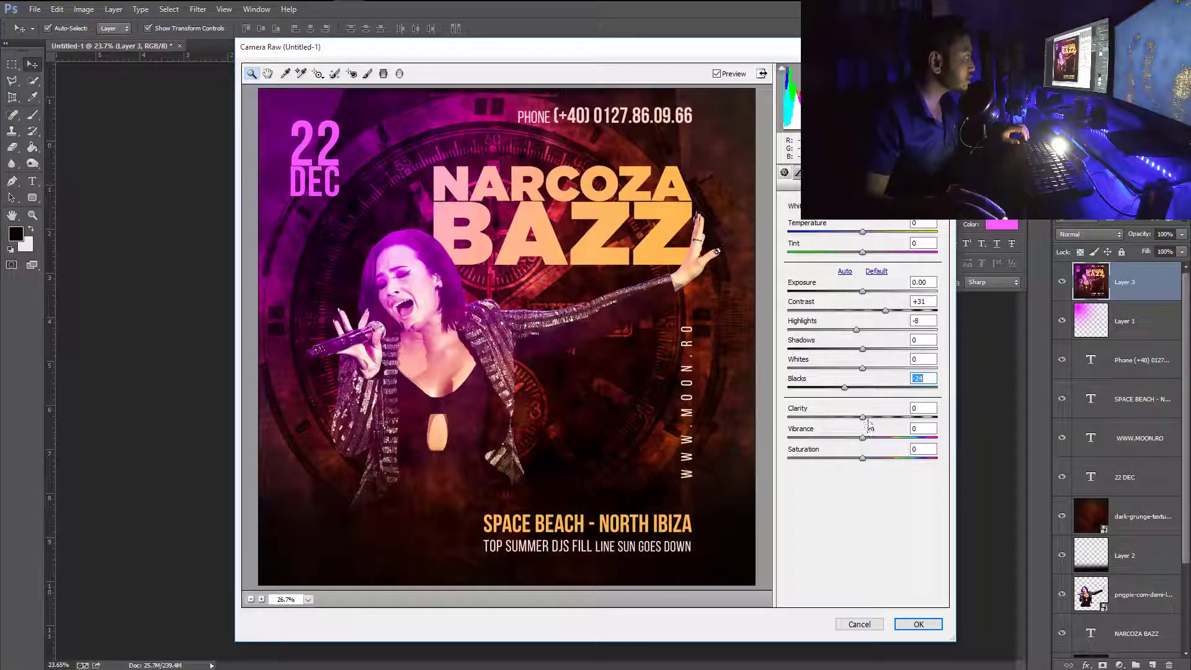
{"action": "left_click_drag", "start_coordinate": [891, 420], "coordinate": [883, 421]}
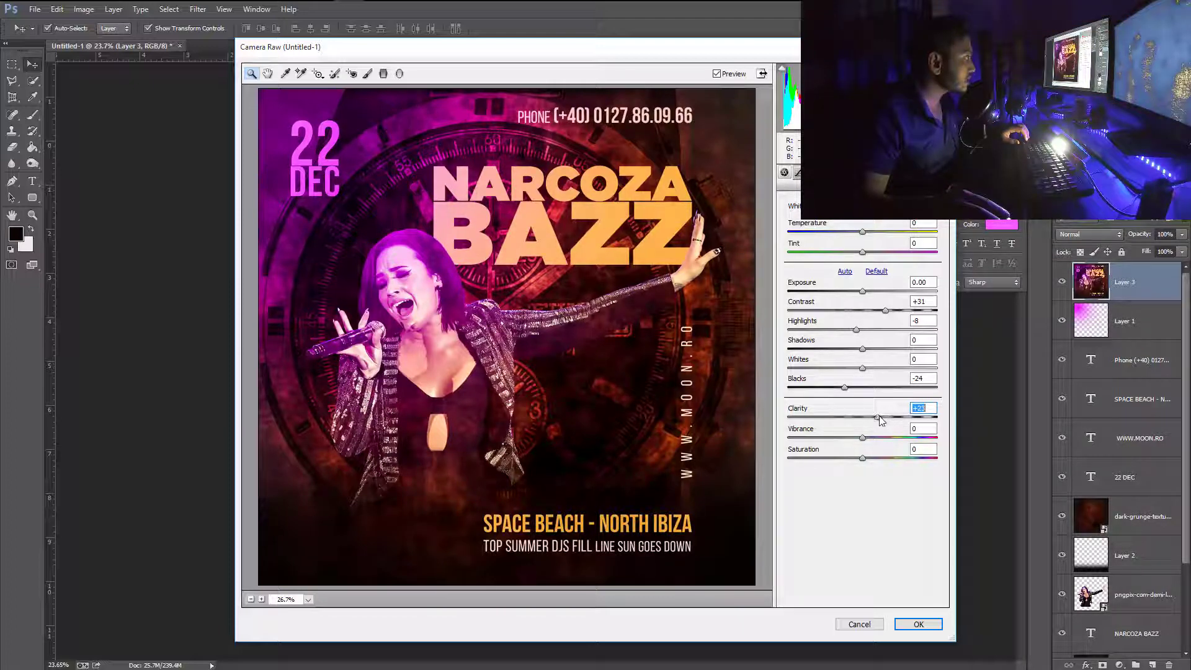
{"action": "left_click", "coordinate": [902, 624]}
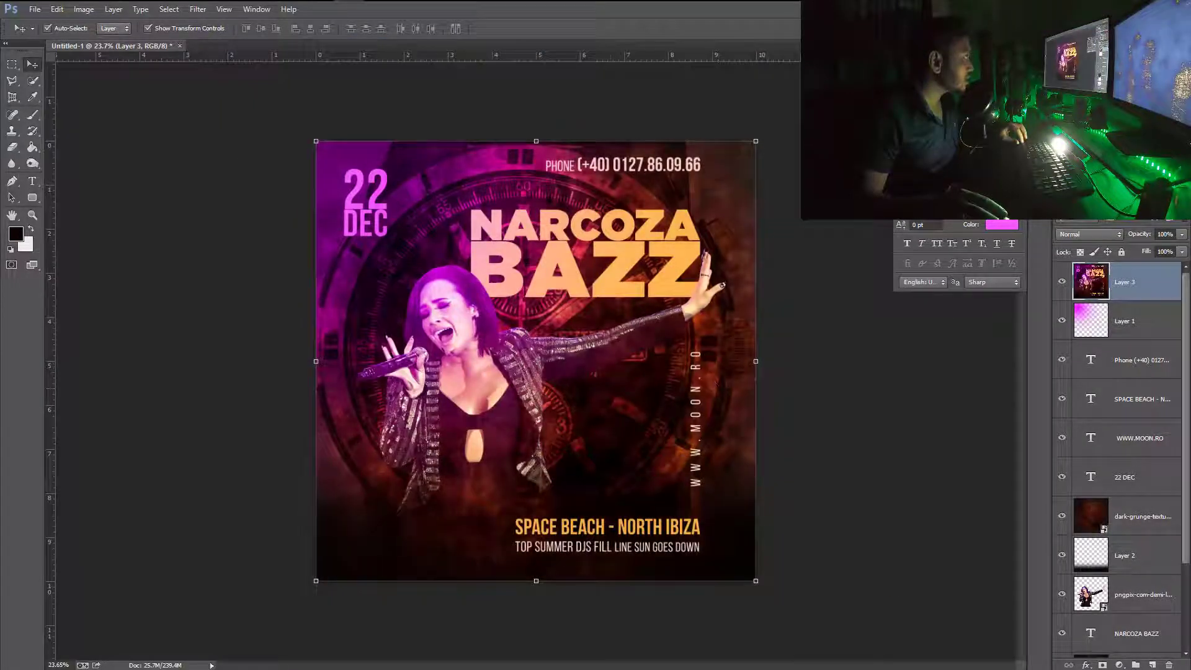
Place the texture image above the stamped layer and scale it about its centre to about 57% so it covers the whole poster.
{"action": "left_click", "coordinate": [35, 9]}
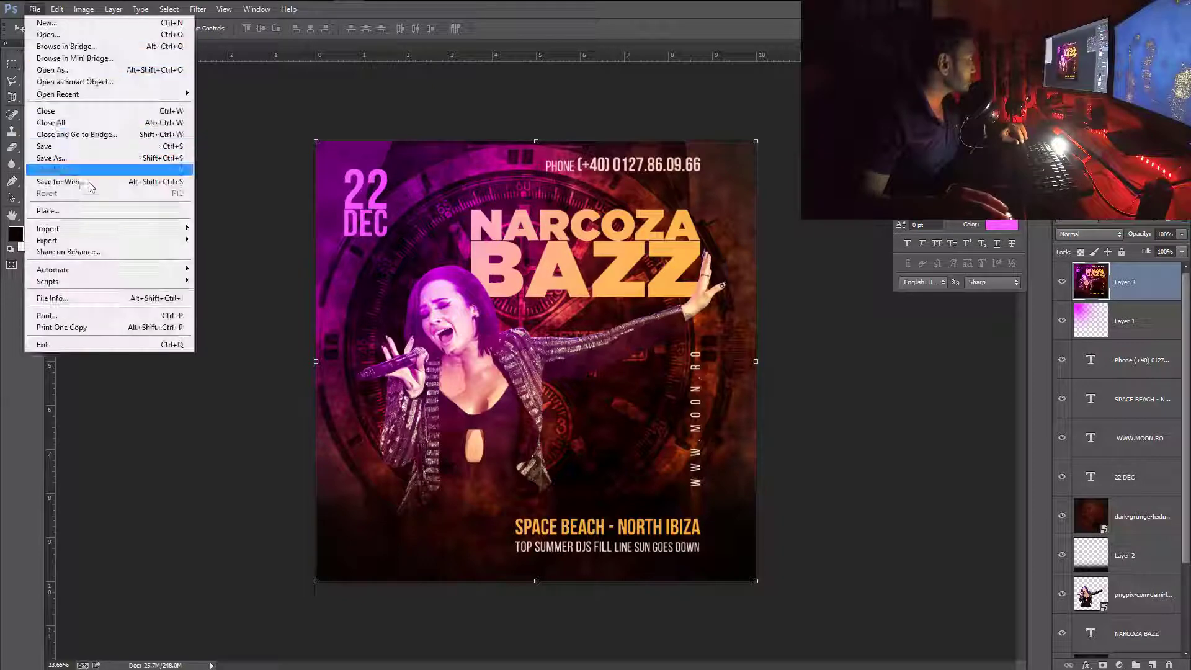
{"action": "left_click", "coordinate": [92, 211]}
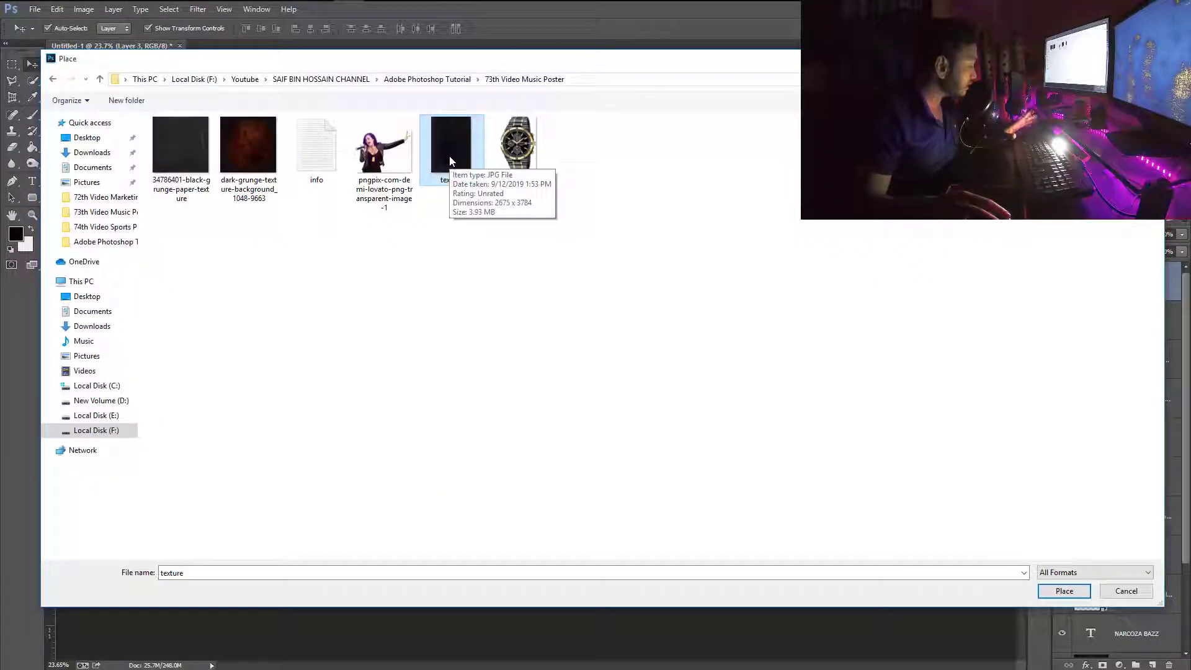
{"action": "double_click", "coordinate": [449, 155]}
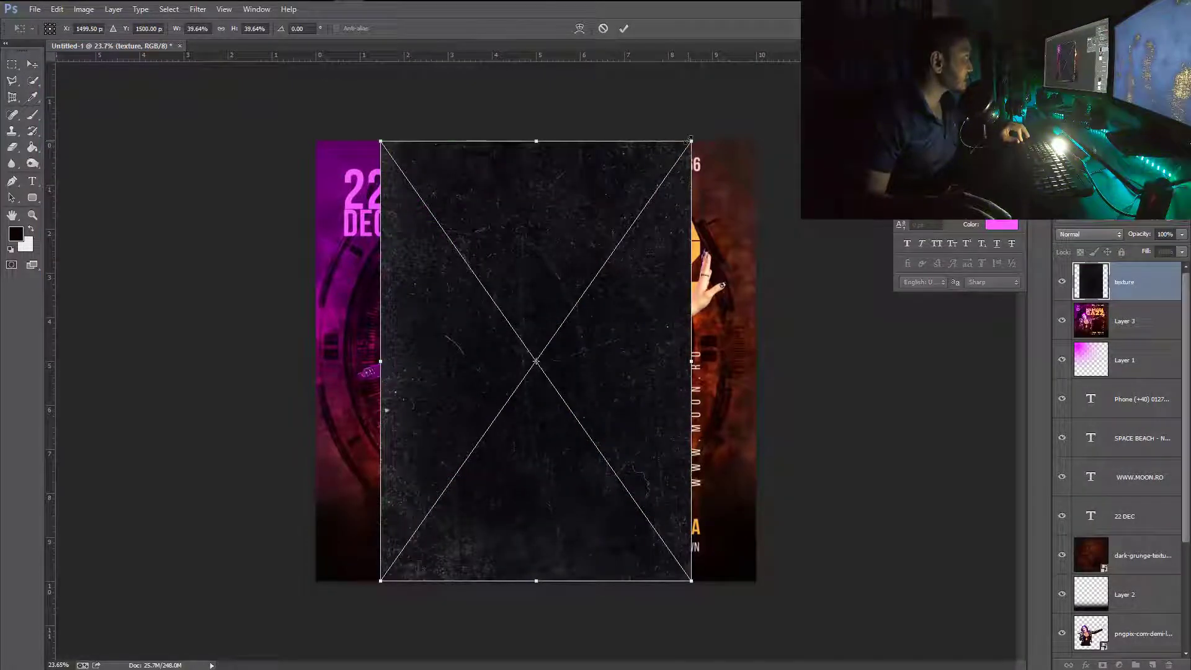
{"action": "left_click_drag", "start_coordinate": [691, 141], "coordinate": [783, 62]}
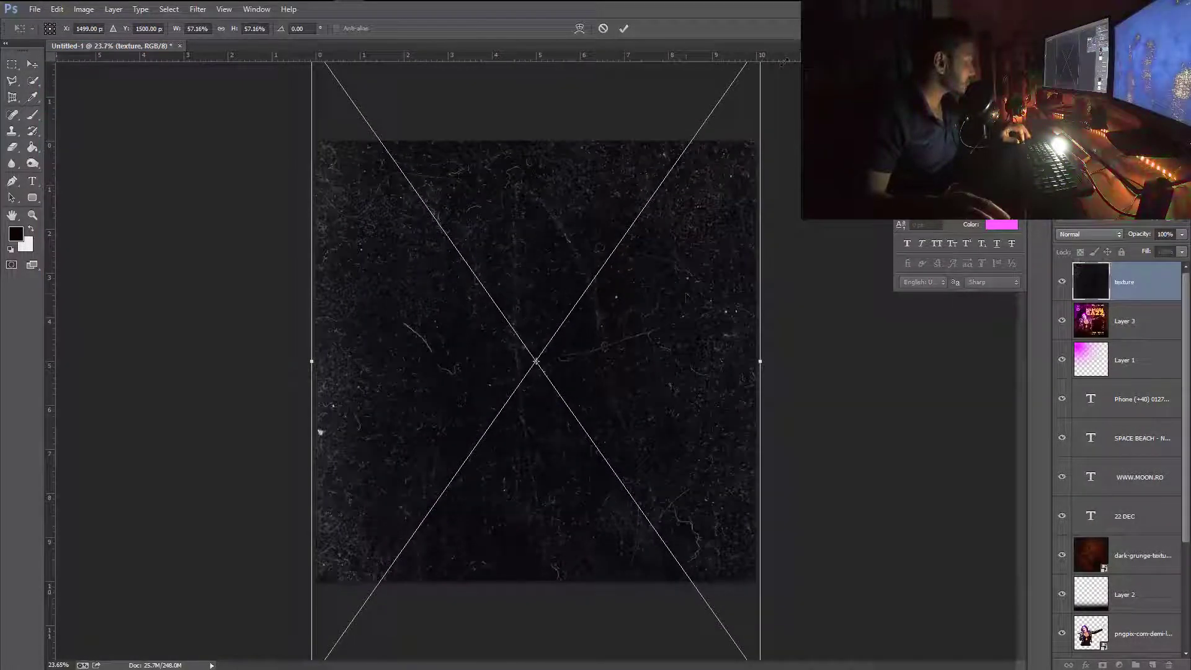
{"action": "key", "text": "Return"}
Set the texture layer to Screen blending at 10% opacity and merge it into the stamped poster layer below.
{"action": "left_click", "coordinate": [1090, 233]}
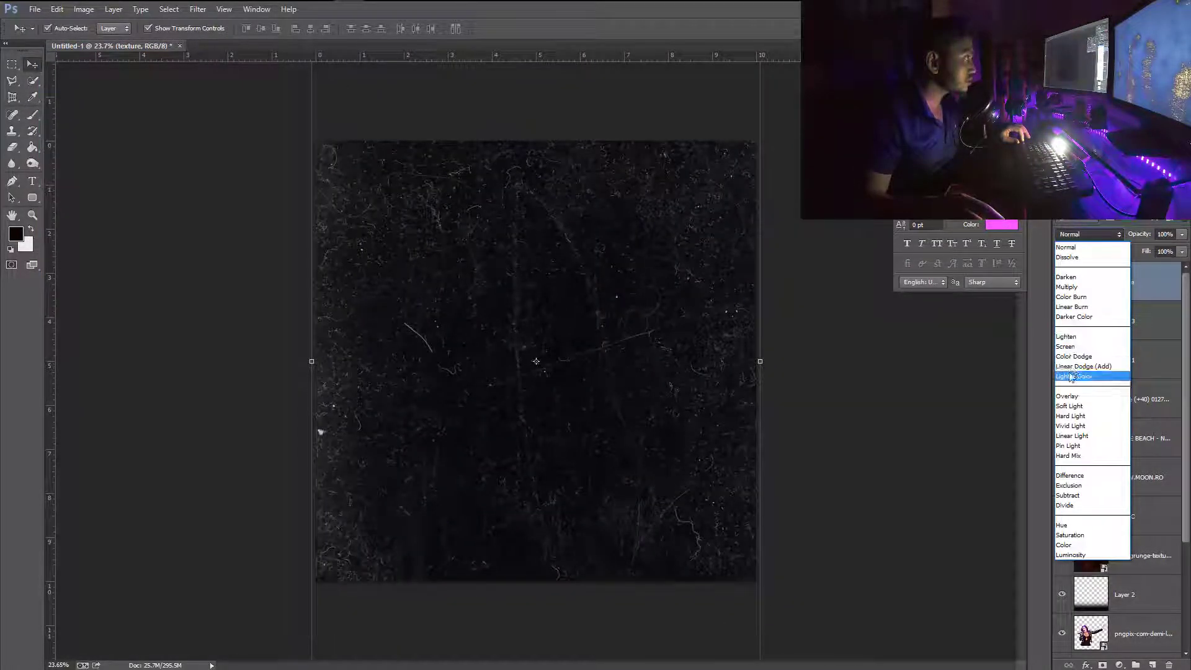
{"action": "left_click", "coordinate": [1067, 346]}
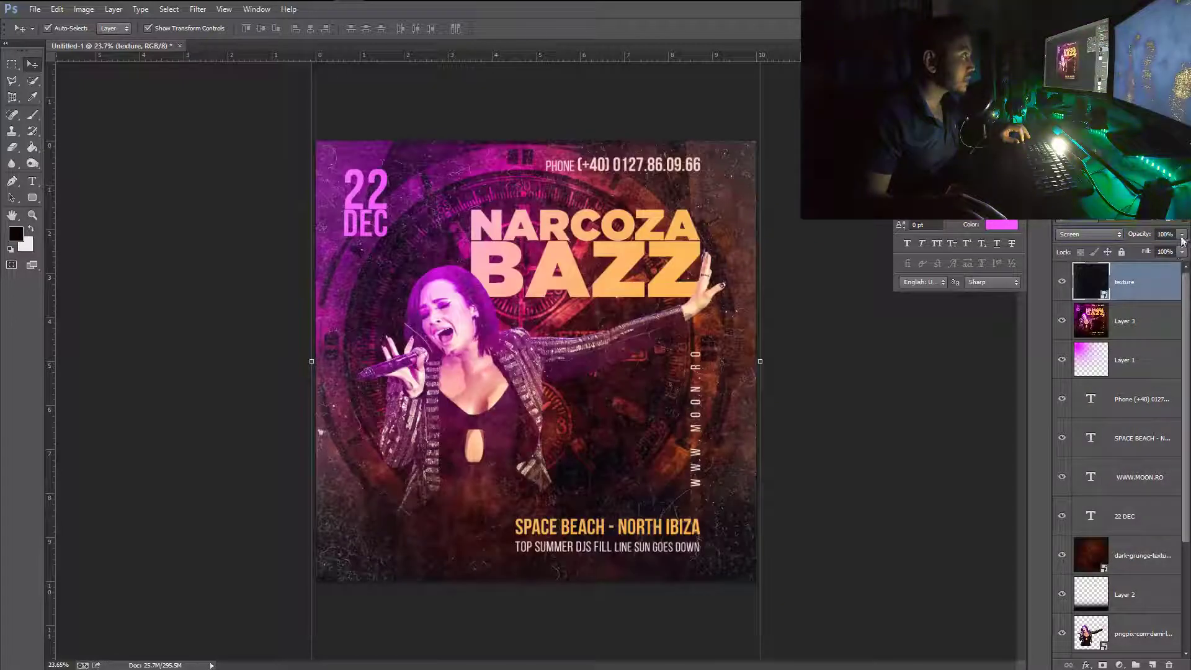
{"action": "left_click_drag", "start_coordinate": [1182, 241], "coordinate": [1125, 248]}
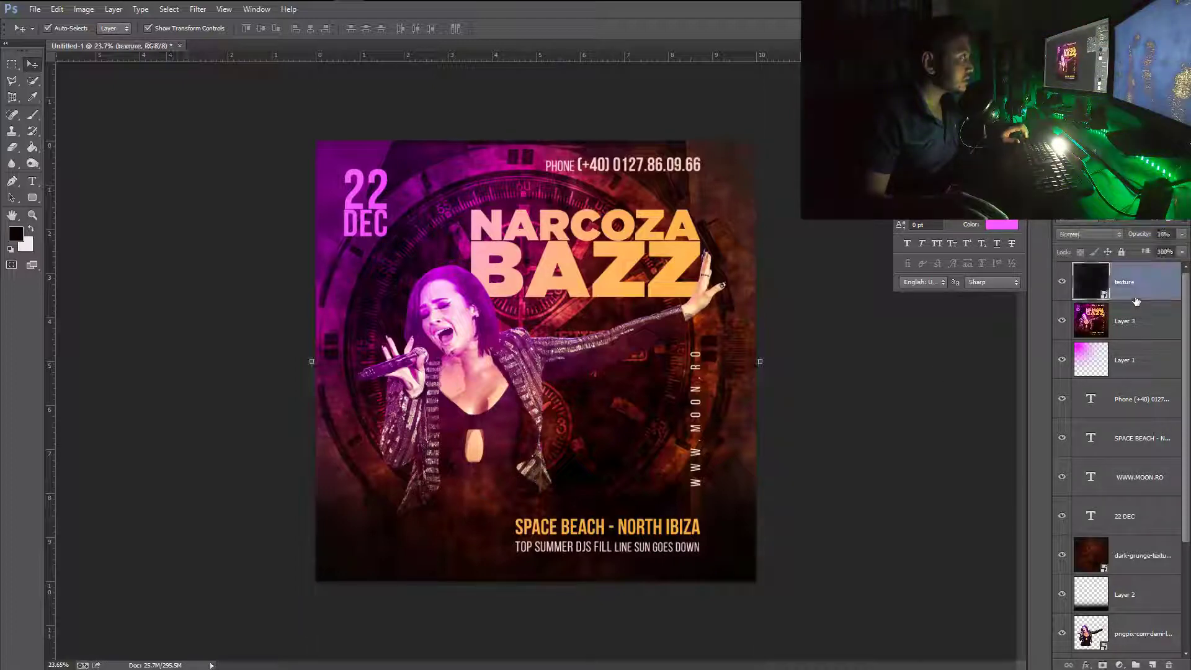
{"action": "scroll", "coordinate": [1116, 338], "scroll_direction": "down", "scroll_amount": 1}
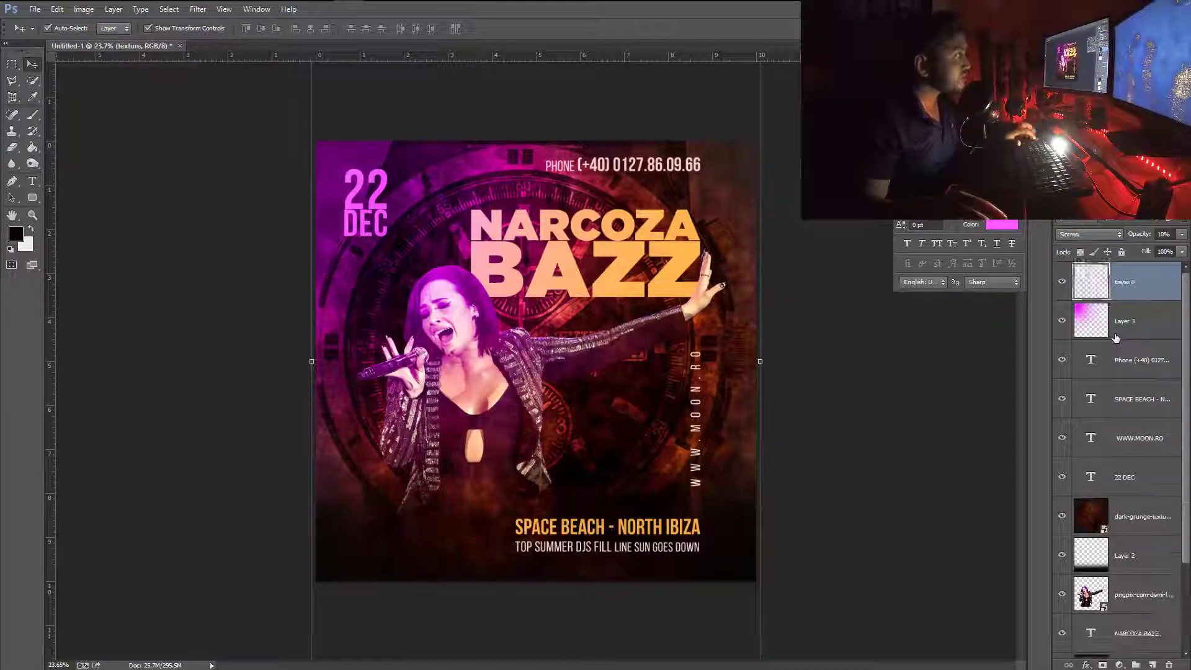
{"action": "key", "text": "ctrl+alt+shift+e"}
{"action": "left_click", "coordinate": [1061, 283]}
{"action": "left_click", "coordinate": [1061, 283]}
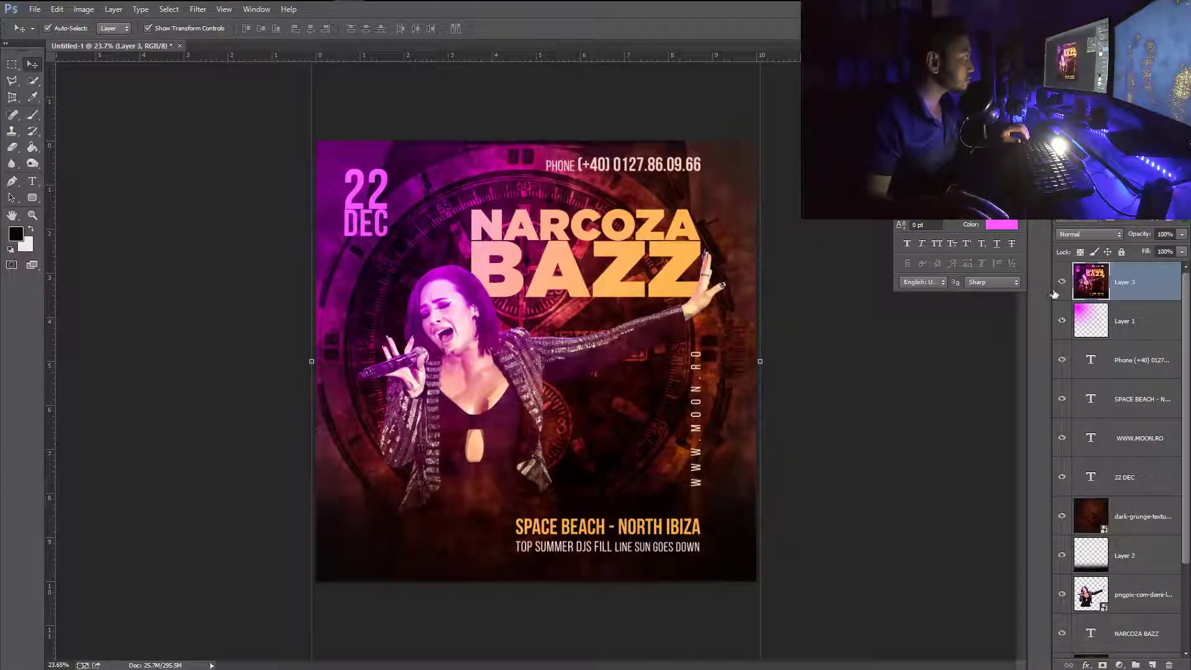
Duplicate the merged poster layer and apply a High Pass filter with a 2.0 pixel radius to the copy.
{"action": "key", "text": "ctrl+j"}
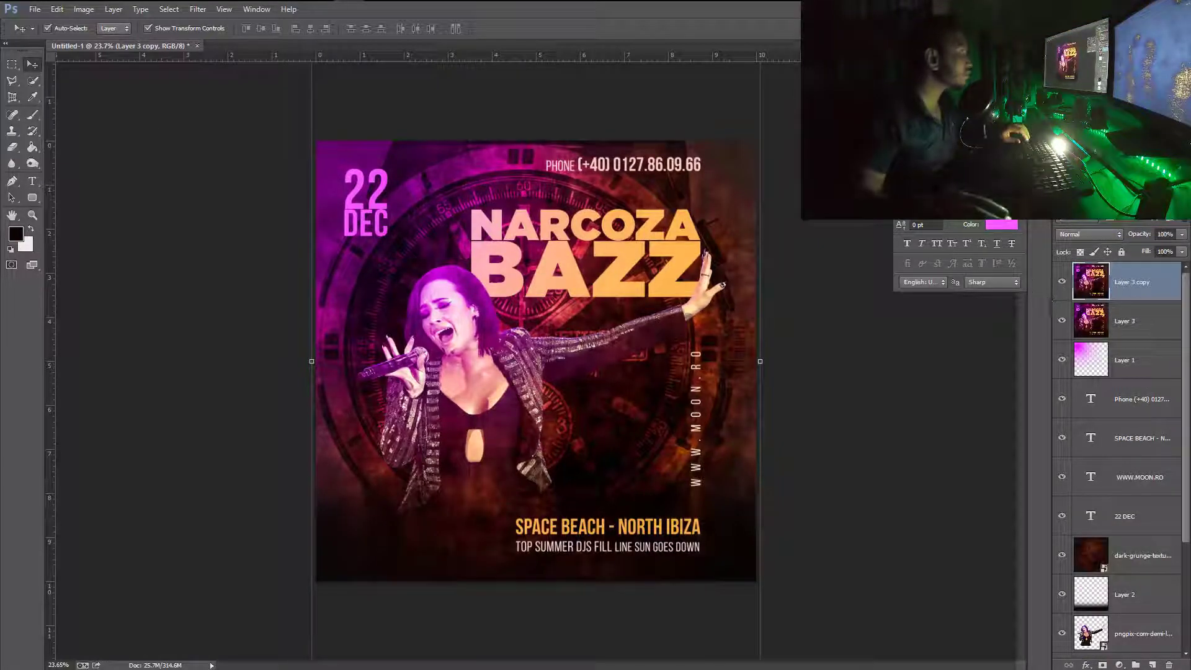
{"action": "left_click", "coordinate": [197, 9]}
{"action": "mouse_move", "coordinate": [294, 261]}
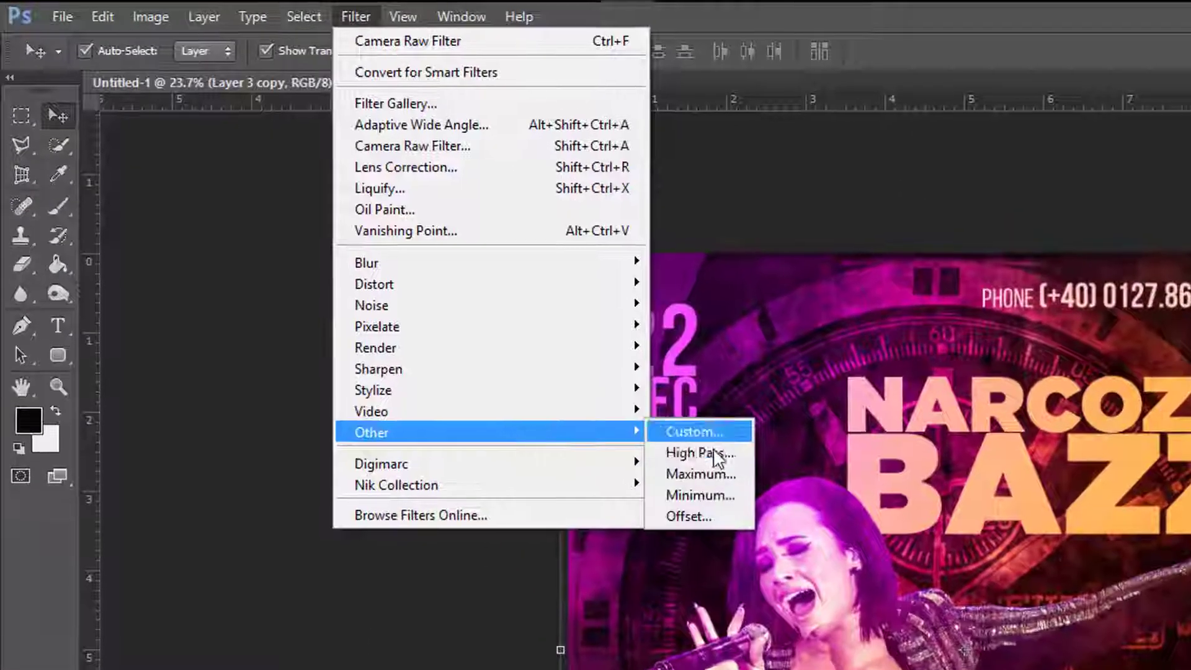
{"action": "left_click", "coordinate": [472, 274]}
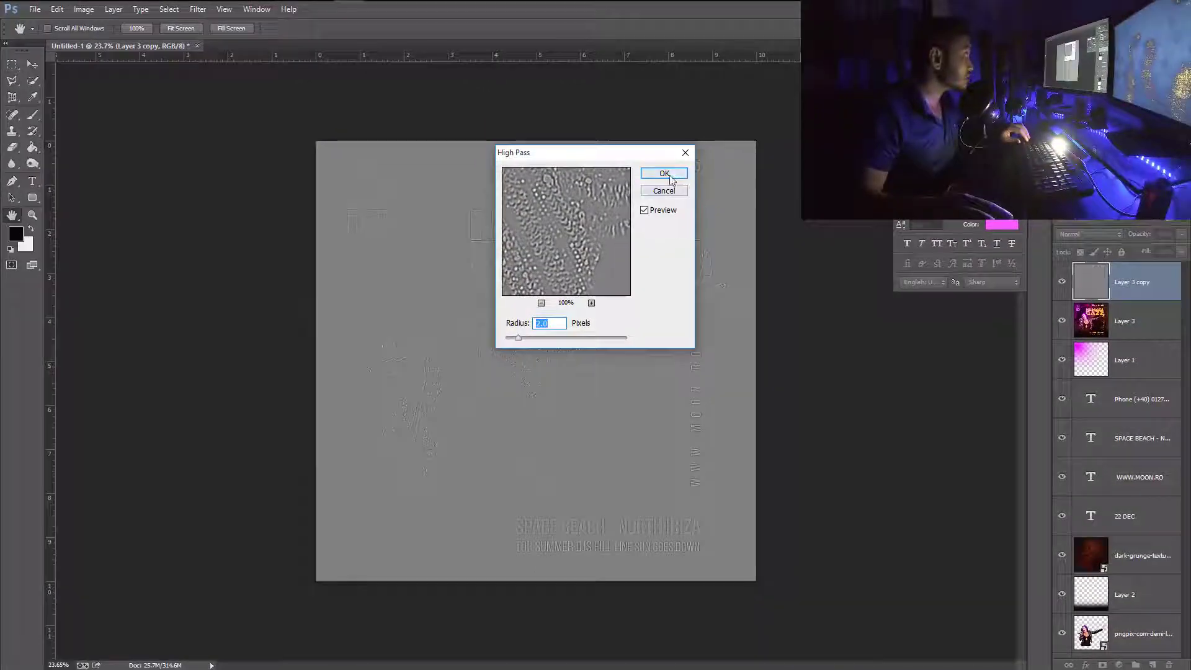
{"action": "left_click", "coordinate": [698, 183]}
Set the High Pass copy's blending mode to Overlay and merge it down into the poster layer.
{"action": "key", "text": "v"}
{"action": "left_click", "coordinate": [1149, 249]}
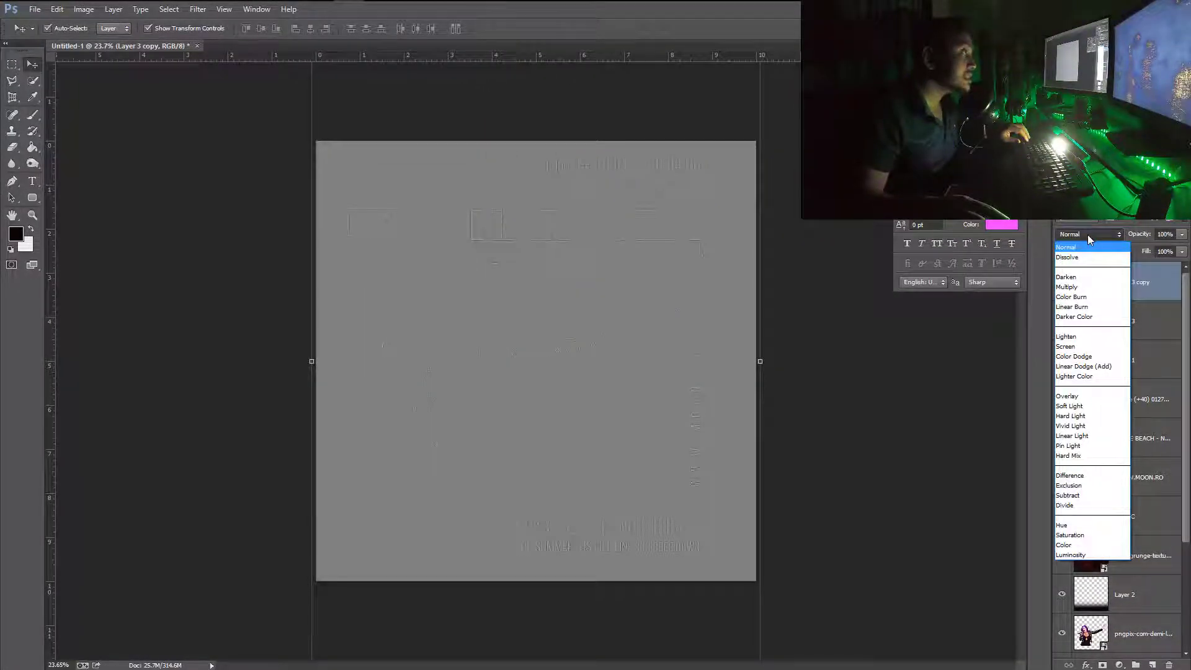
{"action": "left_click", "coordinate": [1070, 396]}
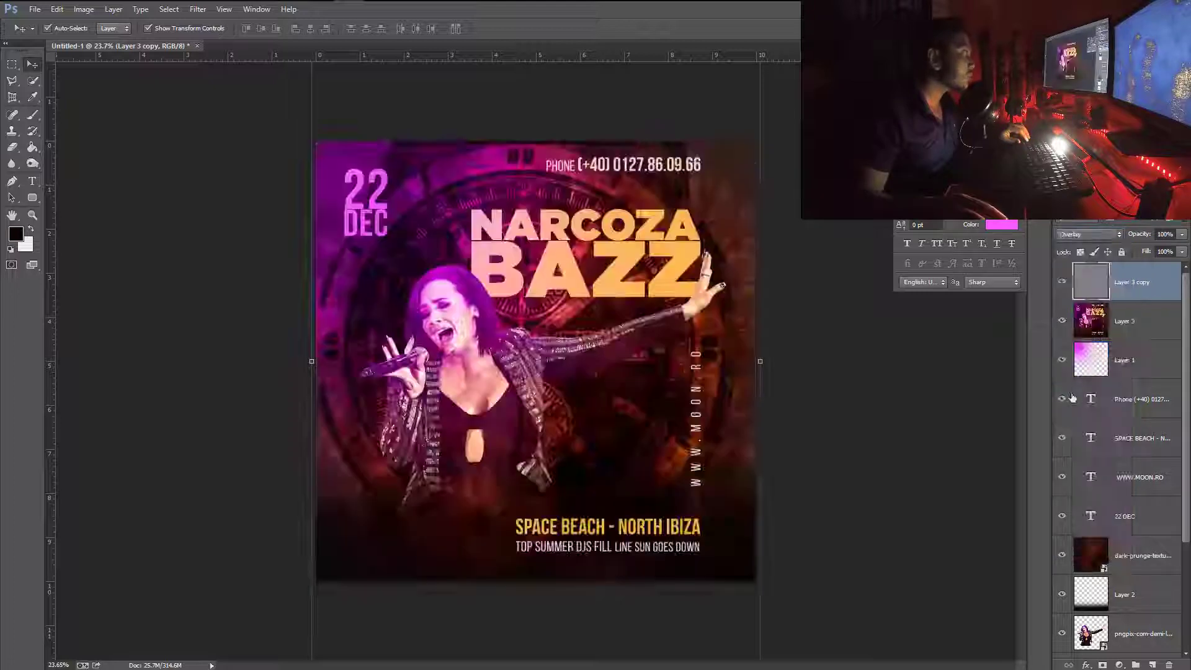
{"action": "key", "text": "ctrl+e"}
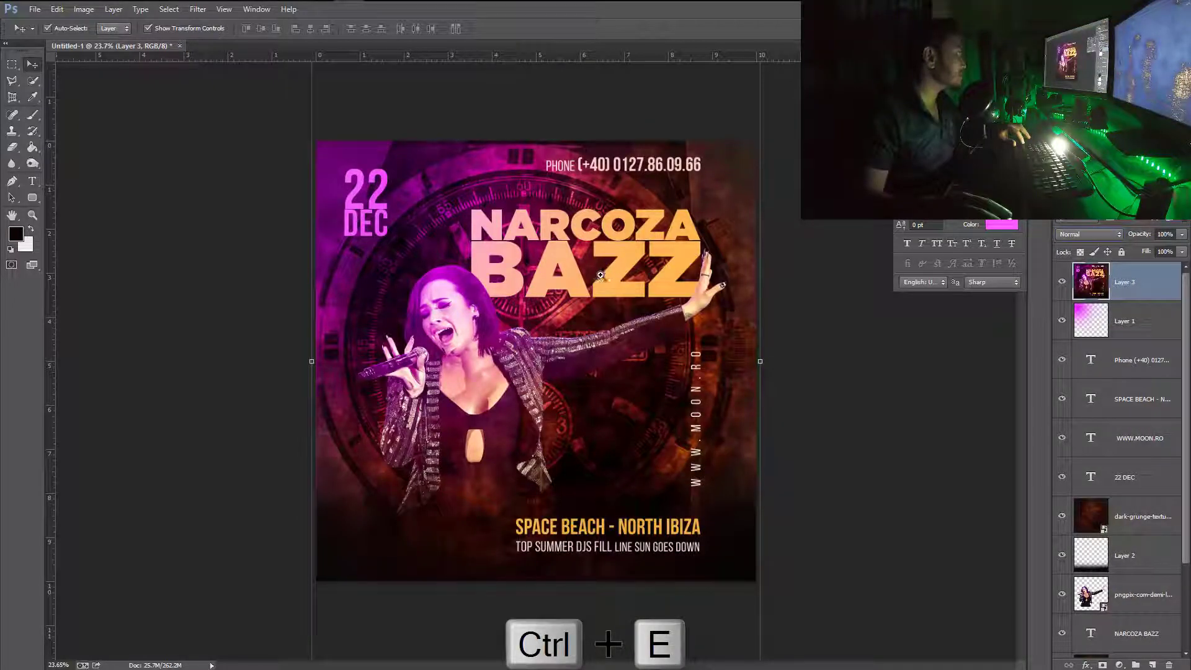
{"action": "key", "text": "ctrl+plus"}
{"action": "key", "text": "ctrl+minus"}
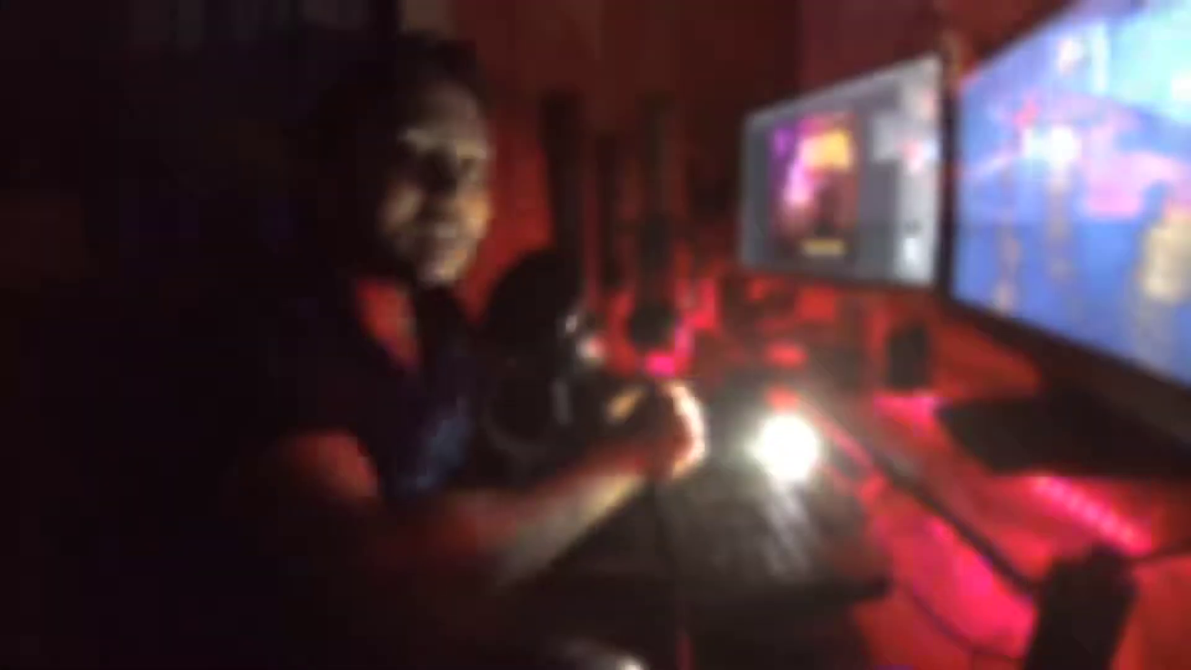